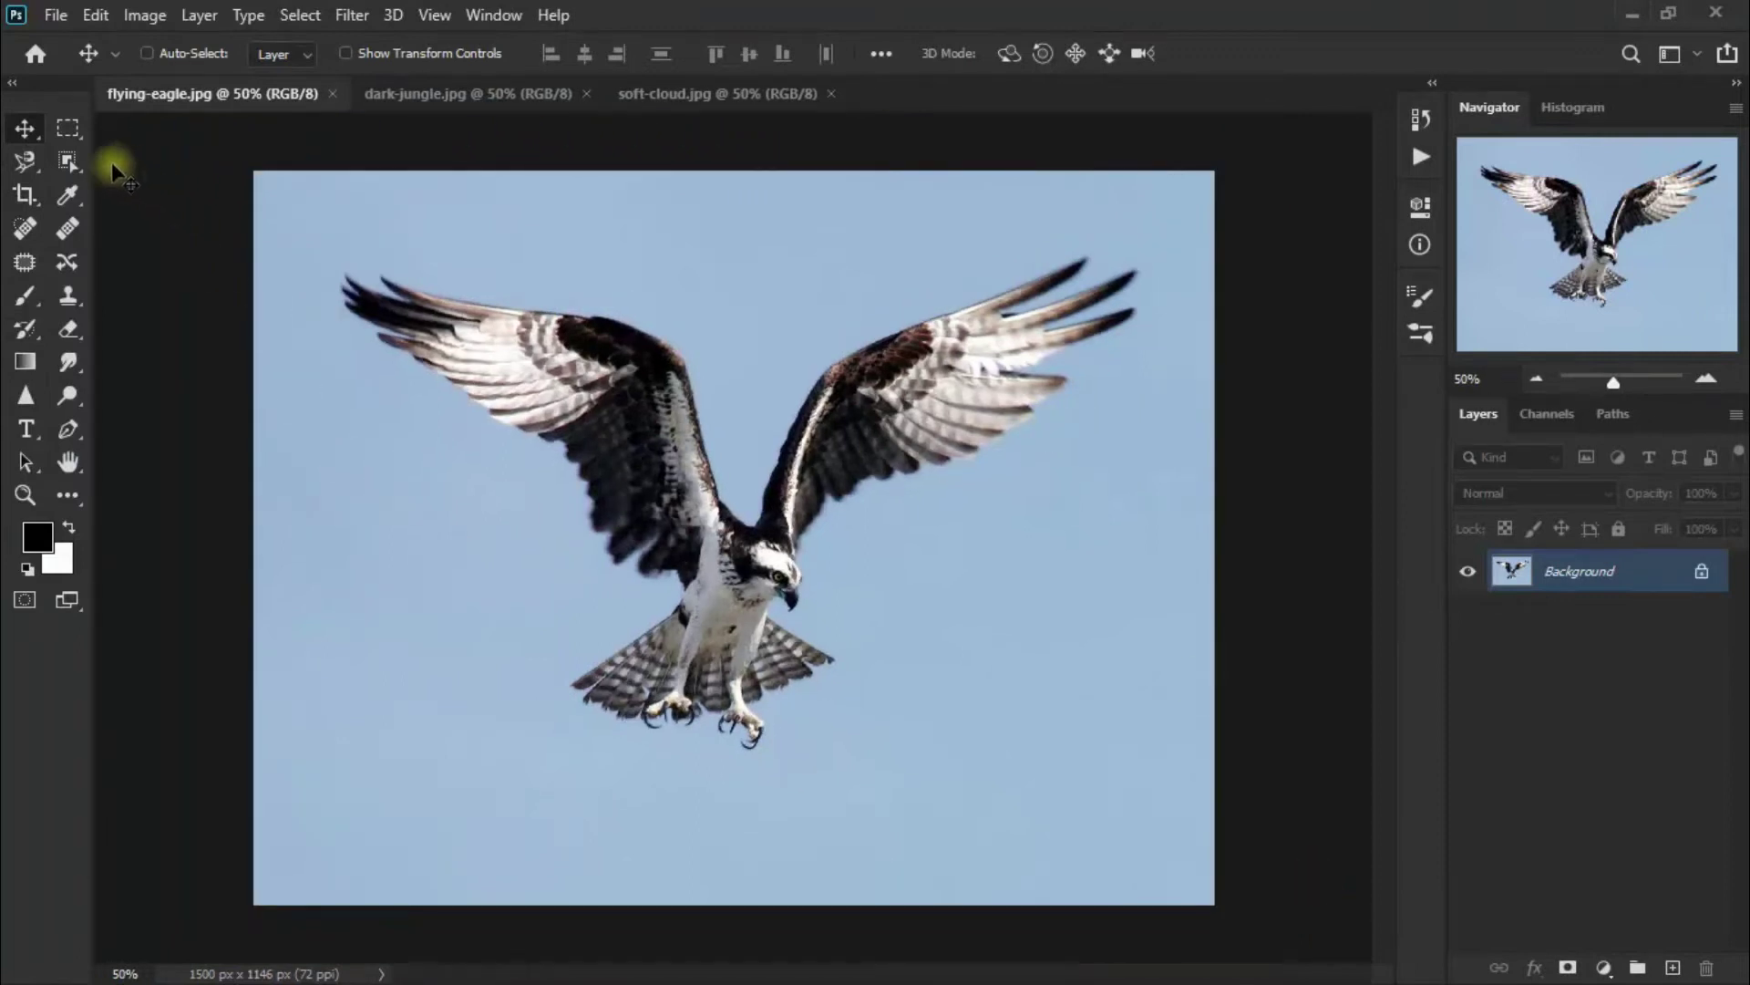
# Step: Outline the eagle with the Object Selection tool in Lasso mode and copy the selection to a new layer
pyautogui.click(73, 160)
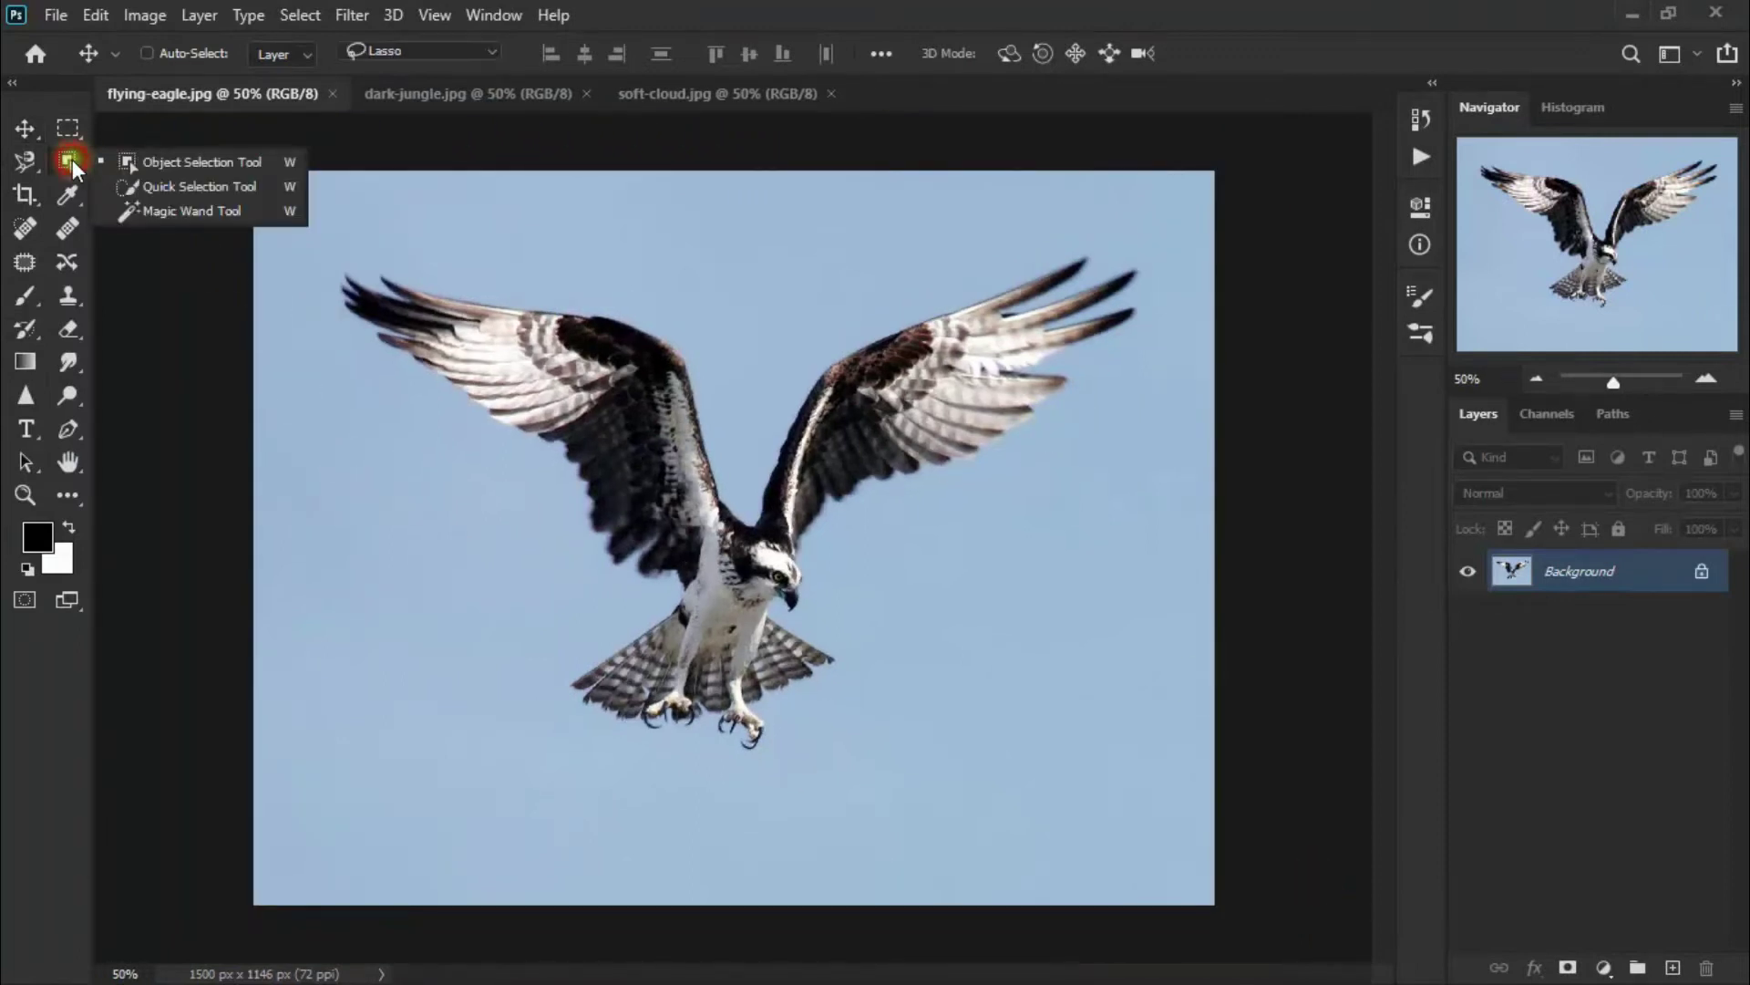
pyautogui.click(240, 170)
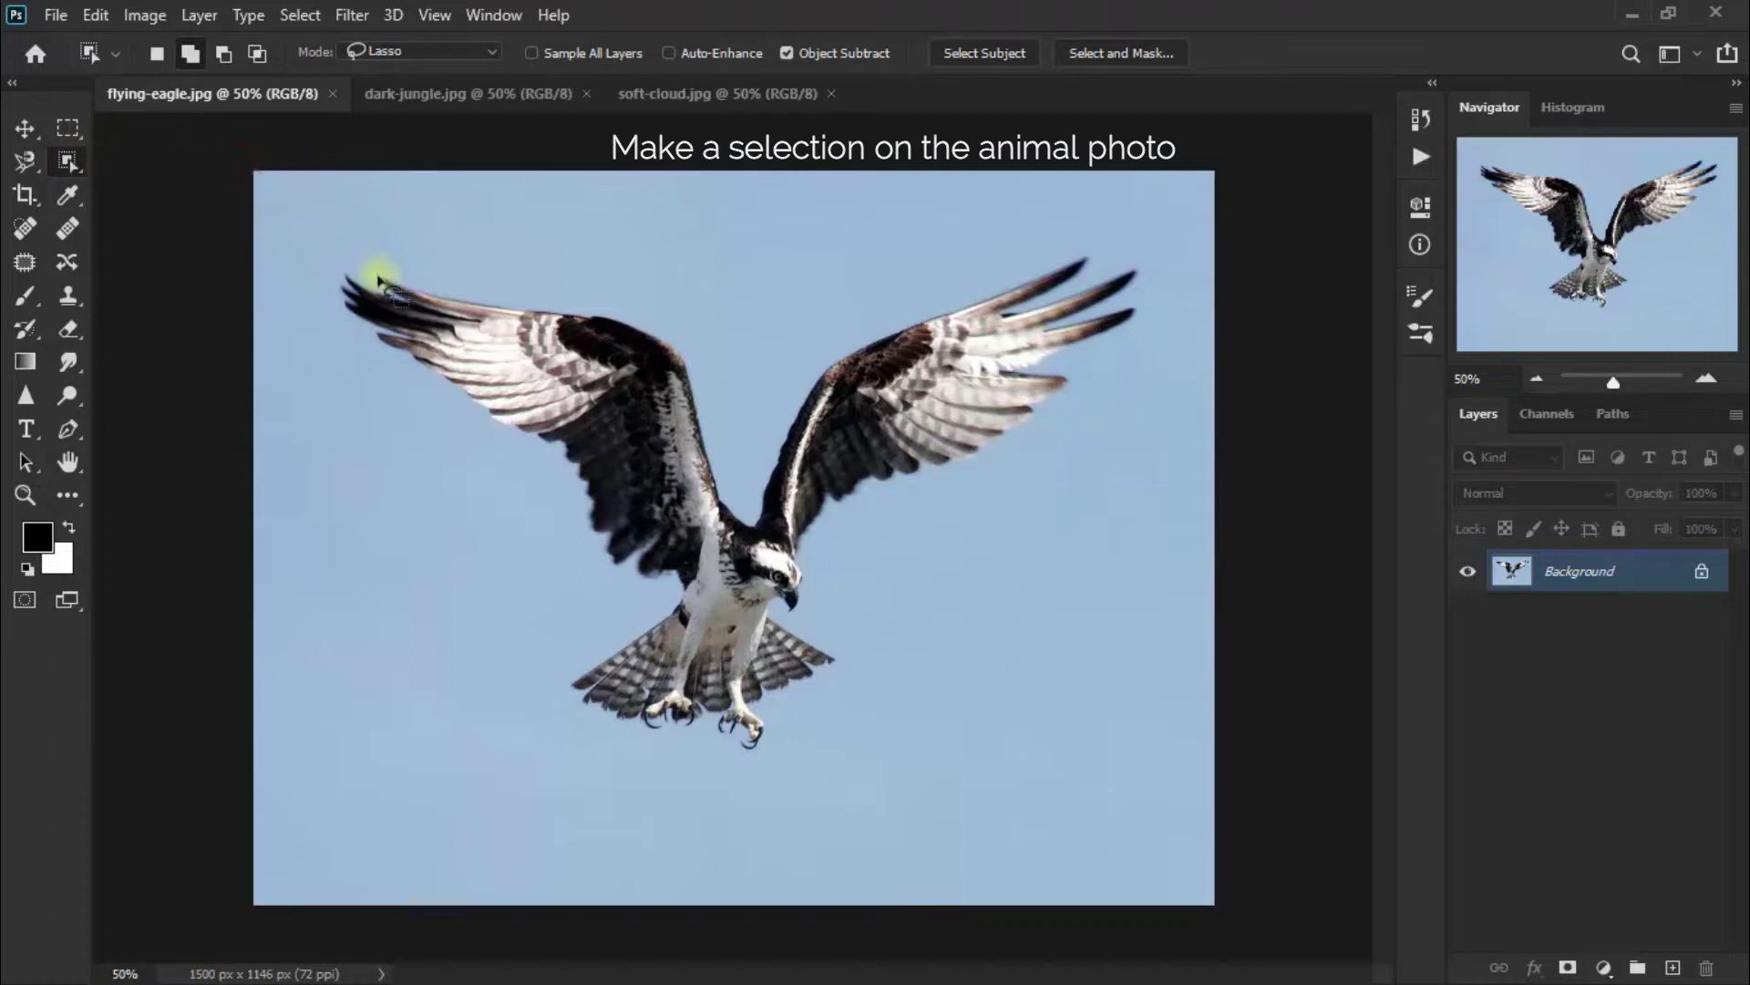
pyautogui.moveTo(370, 281)
pyautogui.mouseDown()
pyautogui.moveTo(332, 258)
pyautogui.moveTo(342, 329)
pyautogui.moveTo(502, 446)
pyautogui.moveTo(640, 623)
pyautogui.moveTo(558, 671)
pyautogui.moveTo(606, 731)
pyautogui.moveTo(717, 747)
pyautogui.moveTo(841, 698)
pyautogui.moveTo(814, 634)
pyautogui.moveTo(825, 581)
pyautogui.moveTo(876, 523)
pyautogui.moveTo(1083, 410)
pyautogui.moveTo(1083, 366)
pyautogui.moveTo(1138, 329)
pyautogui.moveTo(1138, 257)
pyautogui.moveTo(1021, 268)
pyautogui.moveTo(810, 355)
pyautogui.moveTo(758, 416)
pyautogui.moveTo(705, 332)
pyautogui.moveTo(598, 294)
pyautogui.moveTo(363, 267)
pyautogui.mouseUp()
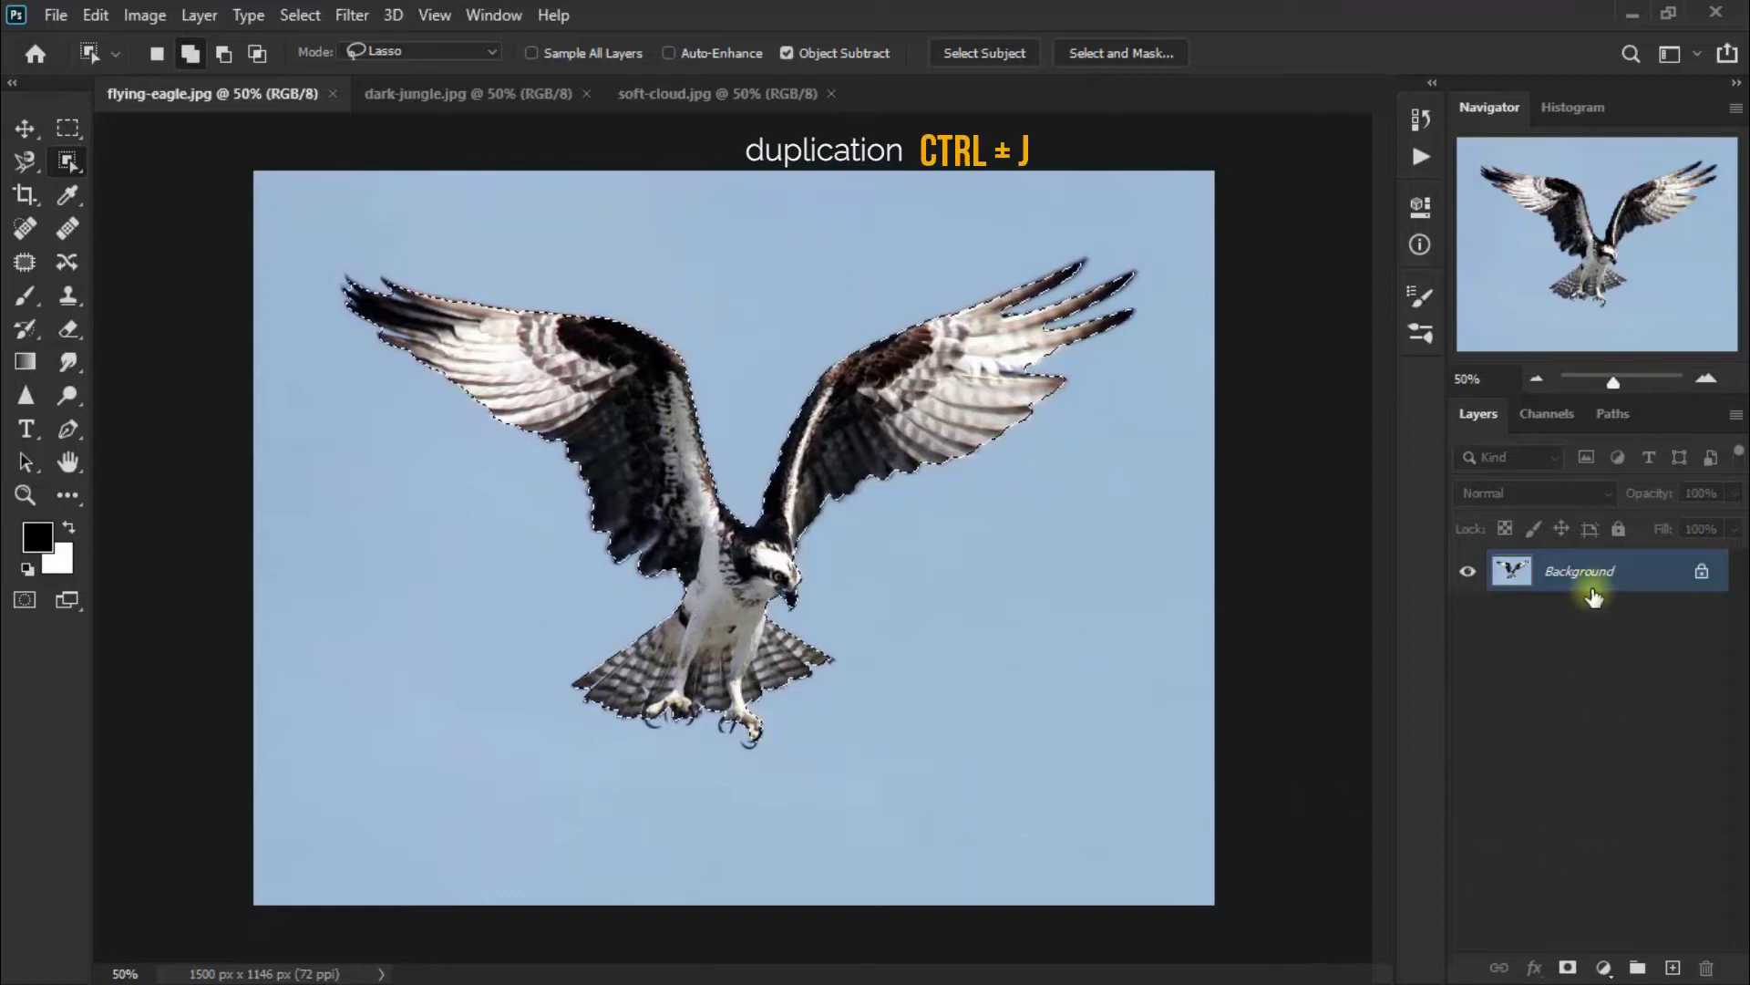
pyautogui.hotkey('ctrl', 'j')
pyautogui.click(1461, 620)
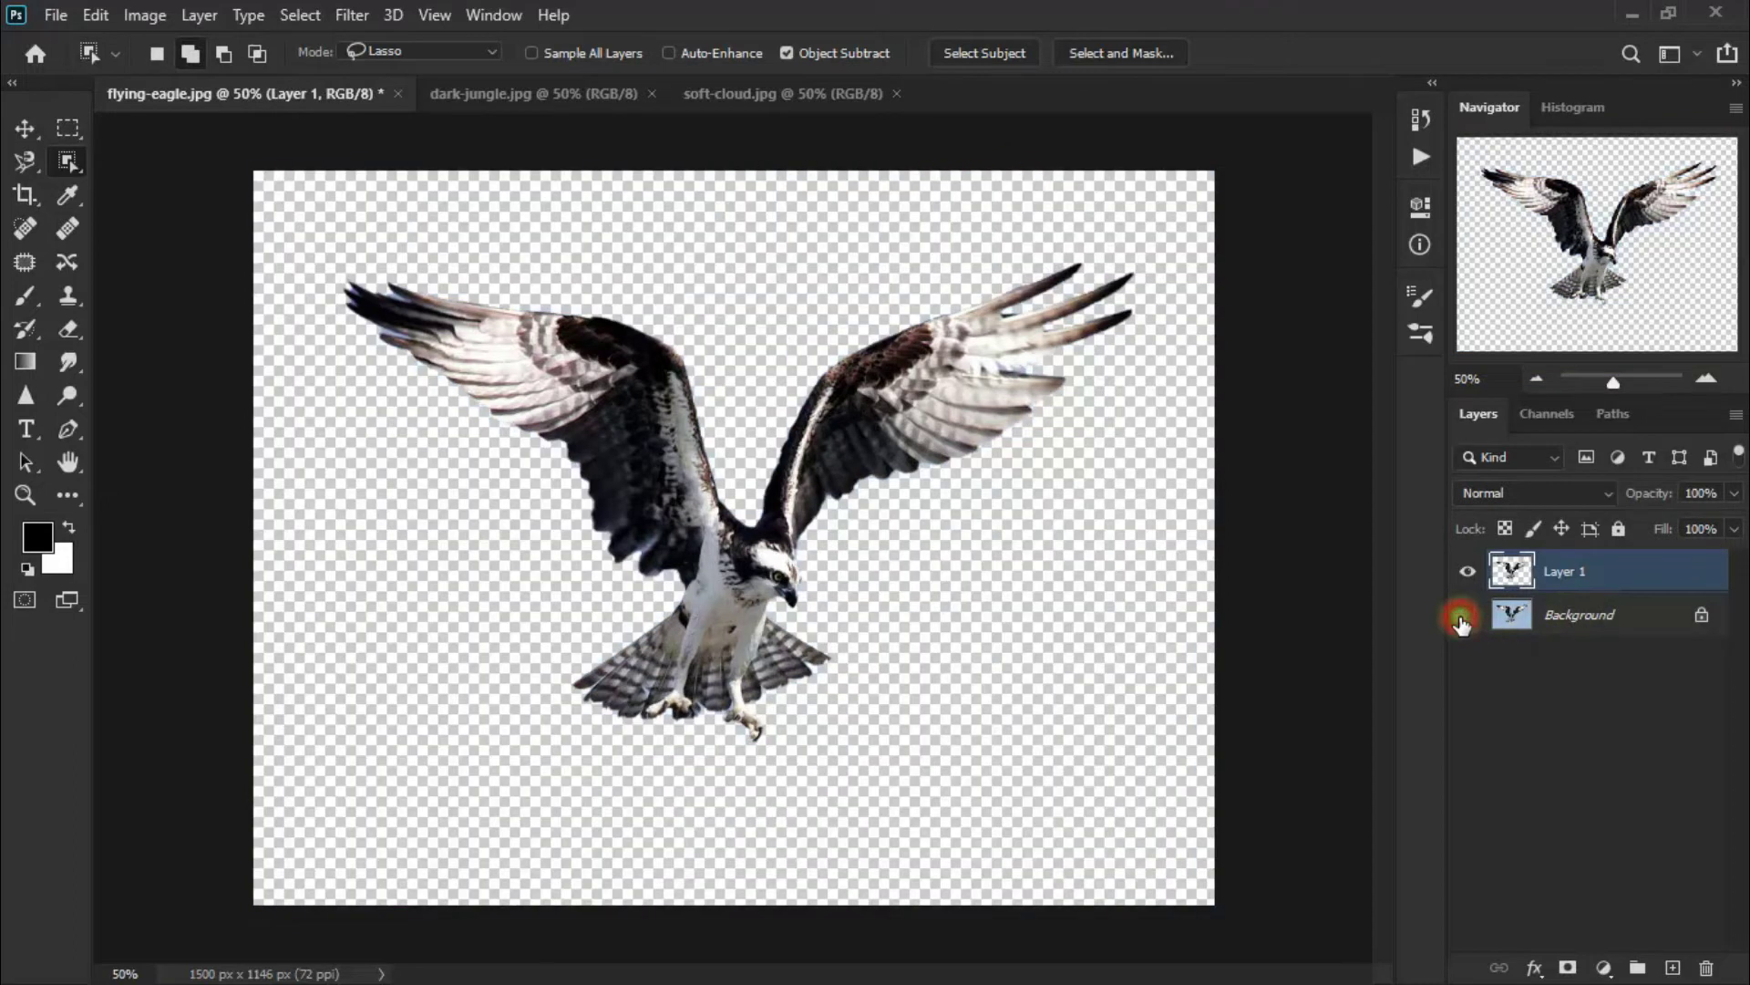
pyautogui.click(1464, 617)
# Step: Rename the new cut-out layer as Eagle and hide it
pyautogui.click(1564, 574)
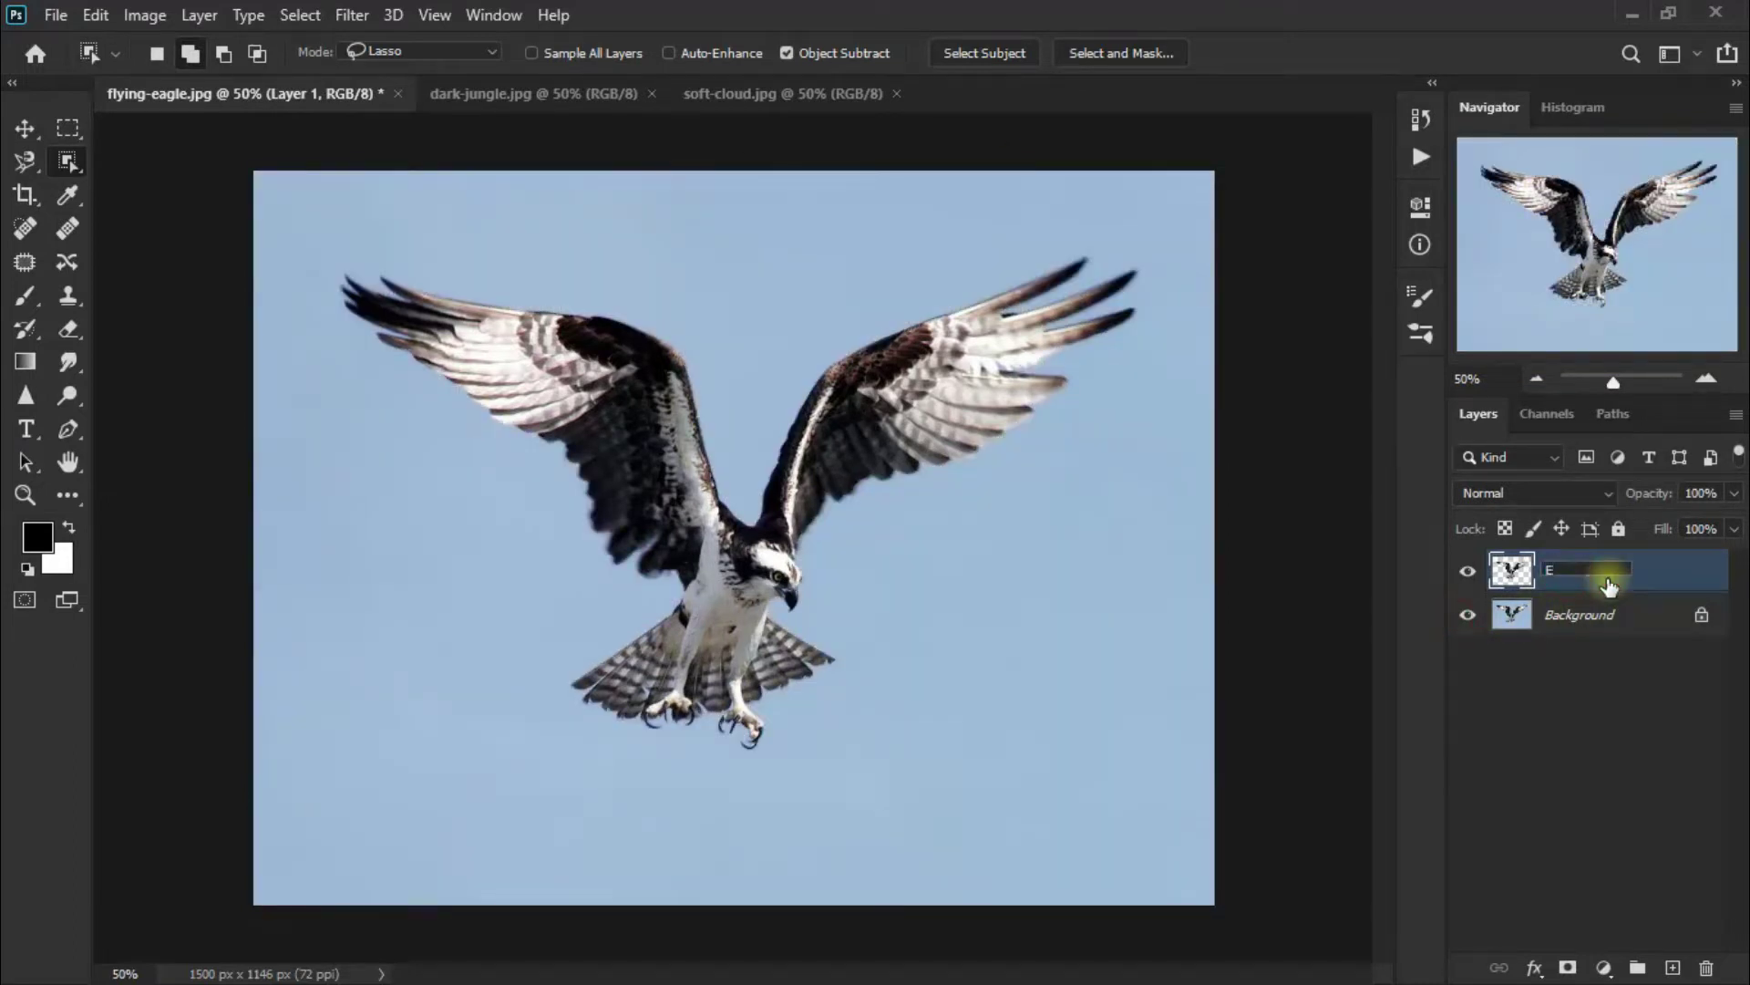
pyautogui.click(1663, 578)
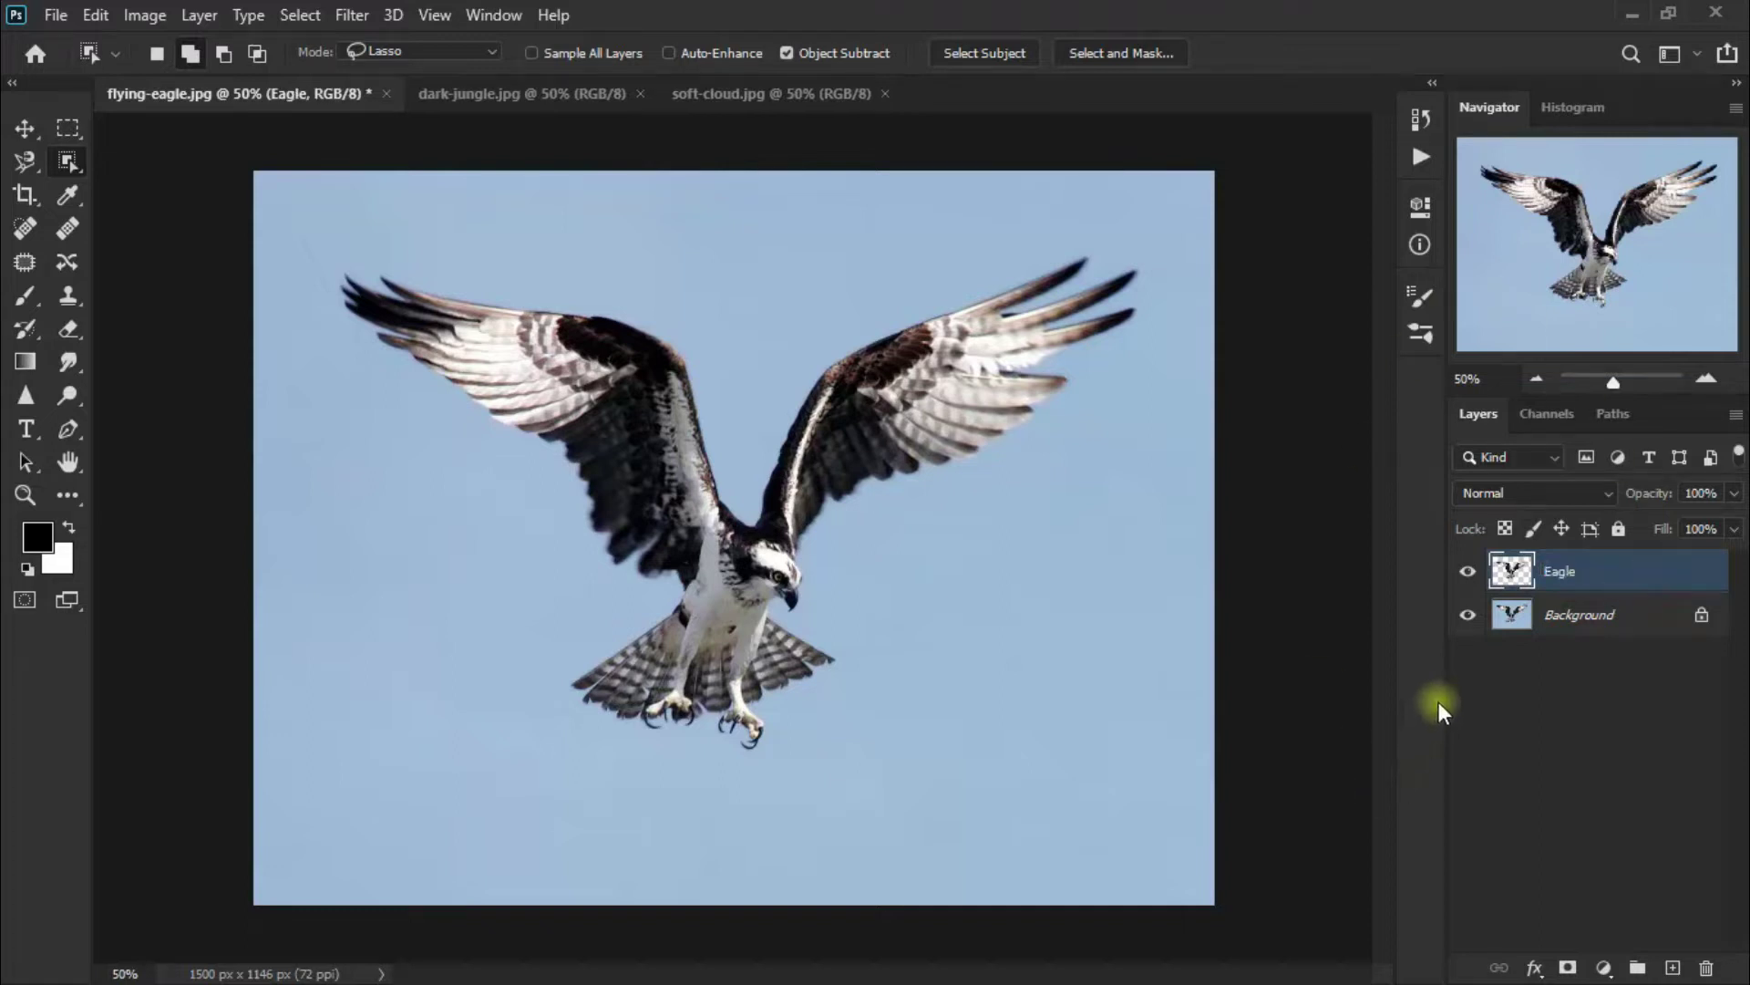
pyautogui.click(1467, 575)
# Step: Copy the dark-jungle.jpg image into flying-eagle.jpg directly above the Background layer and close dark-jungle.jpg
pyautogui.click(1585, 624)
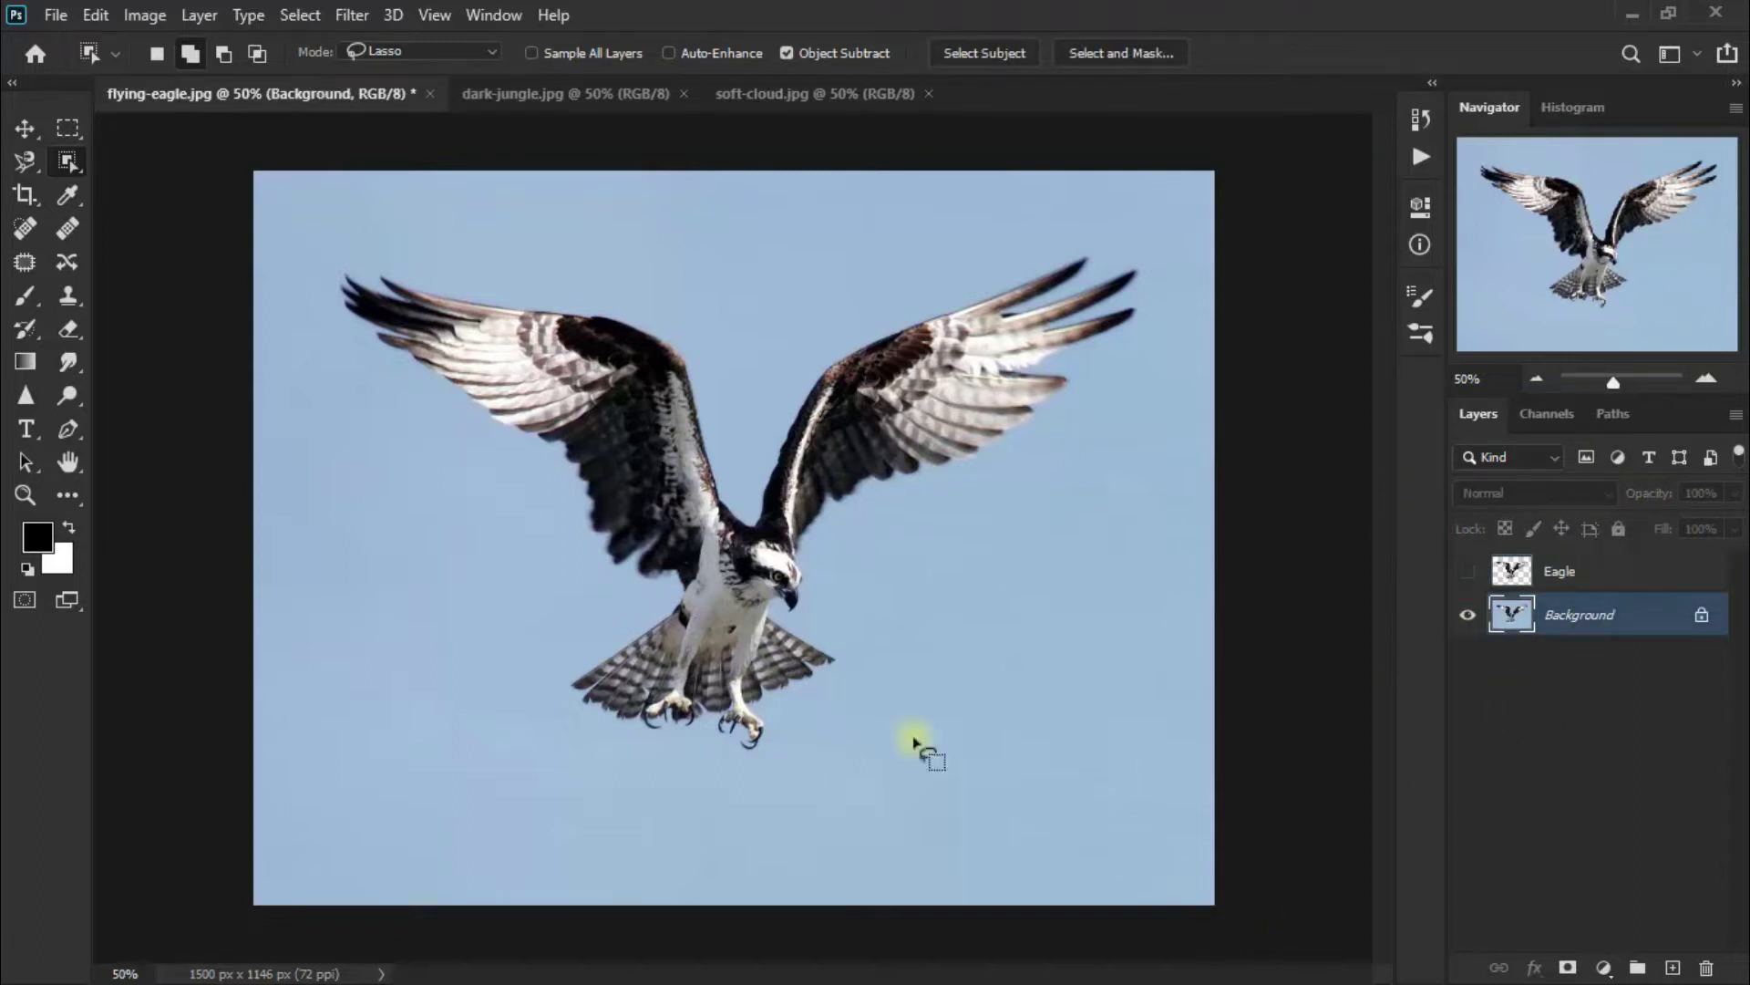
pyautogui.click(22, 130)
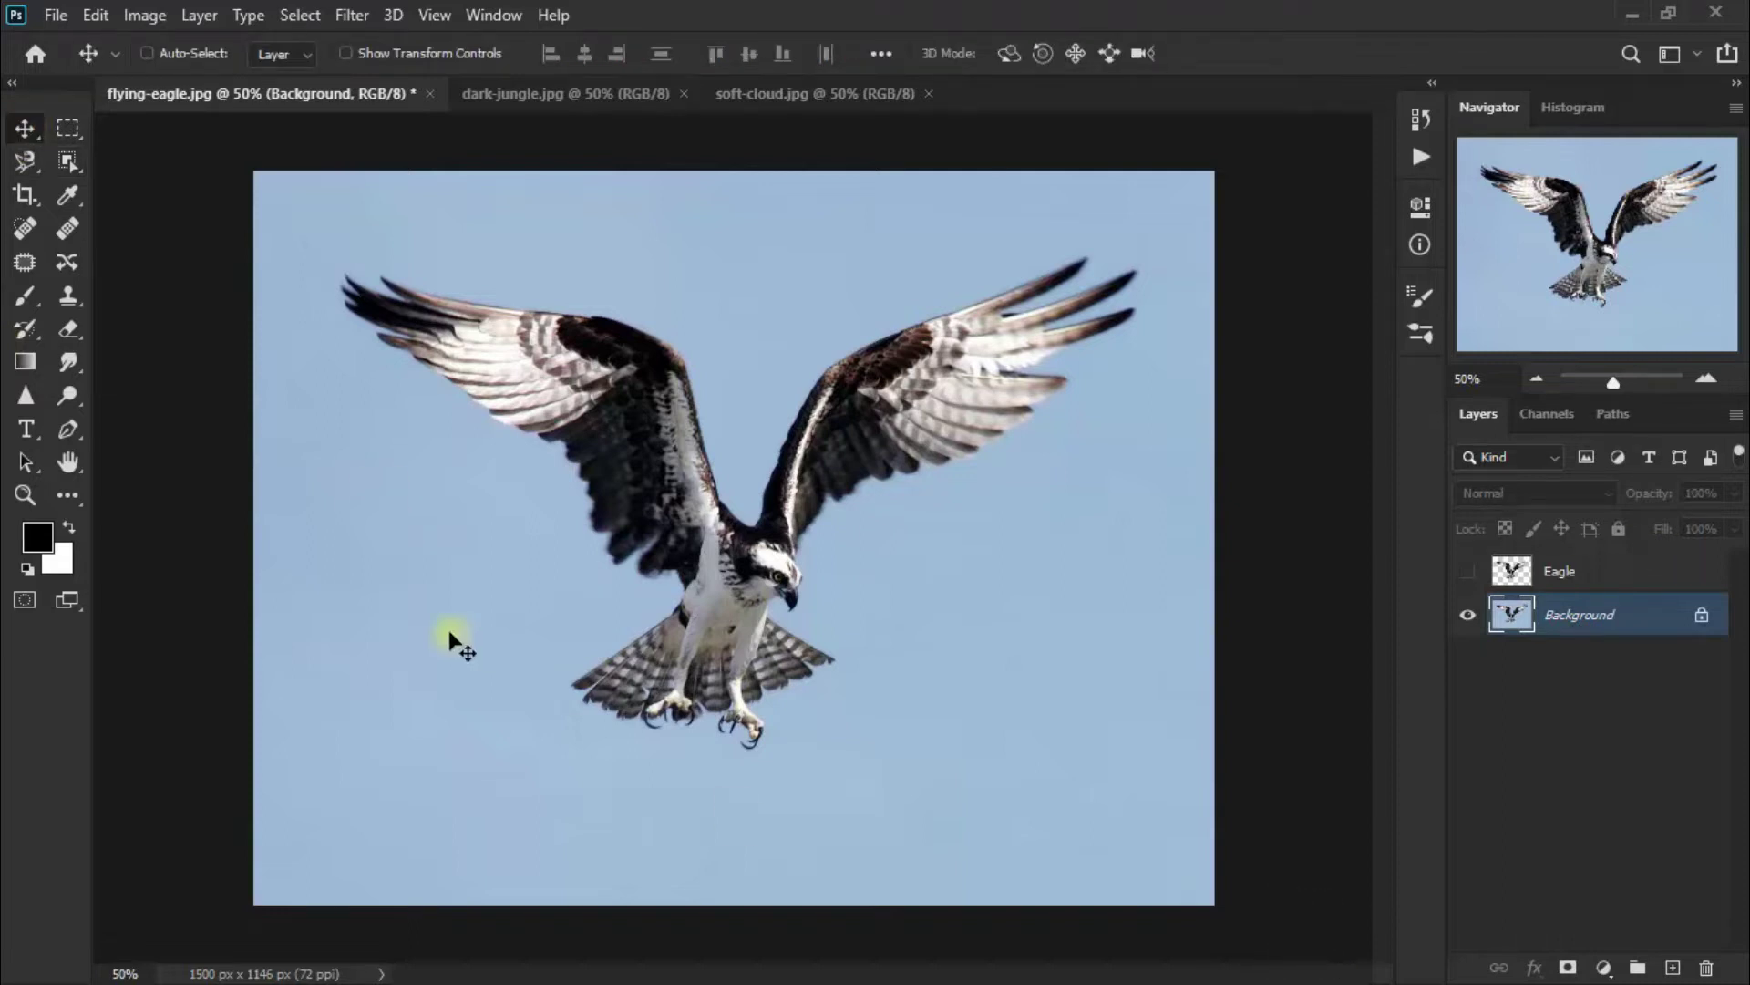
pyautogui.click(541, 98)
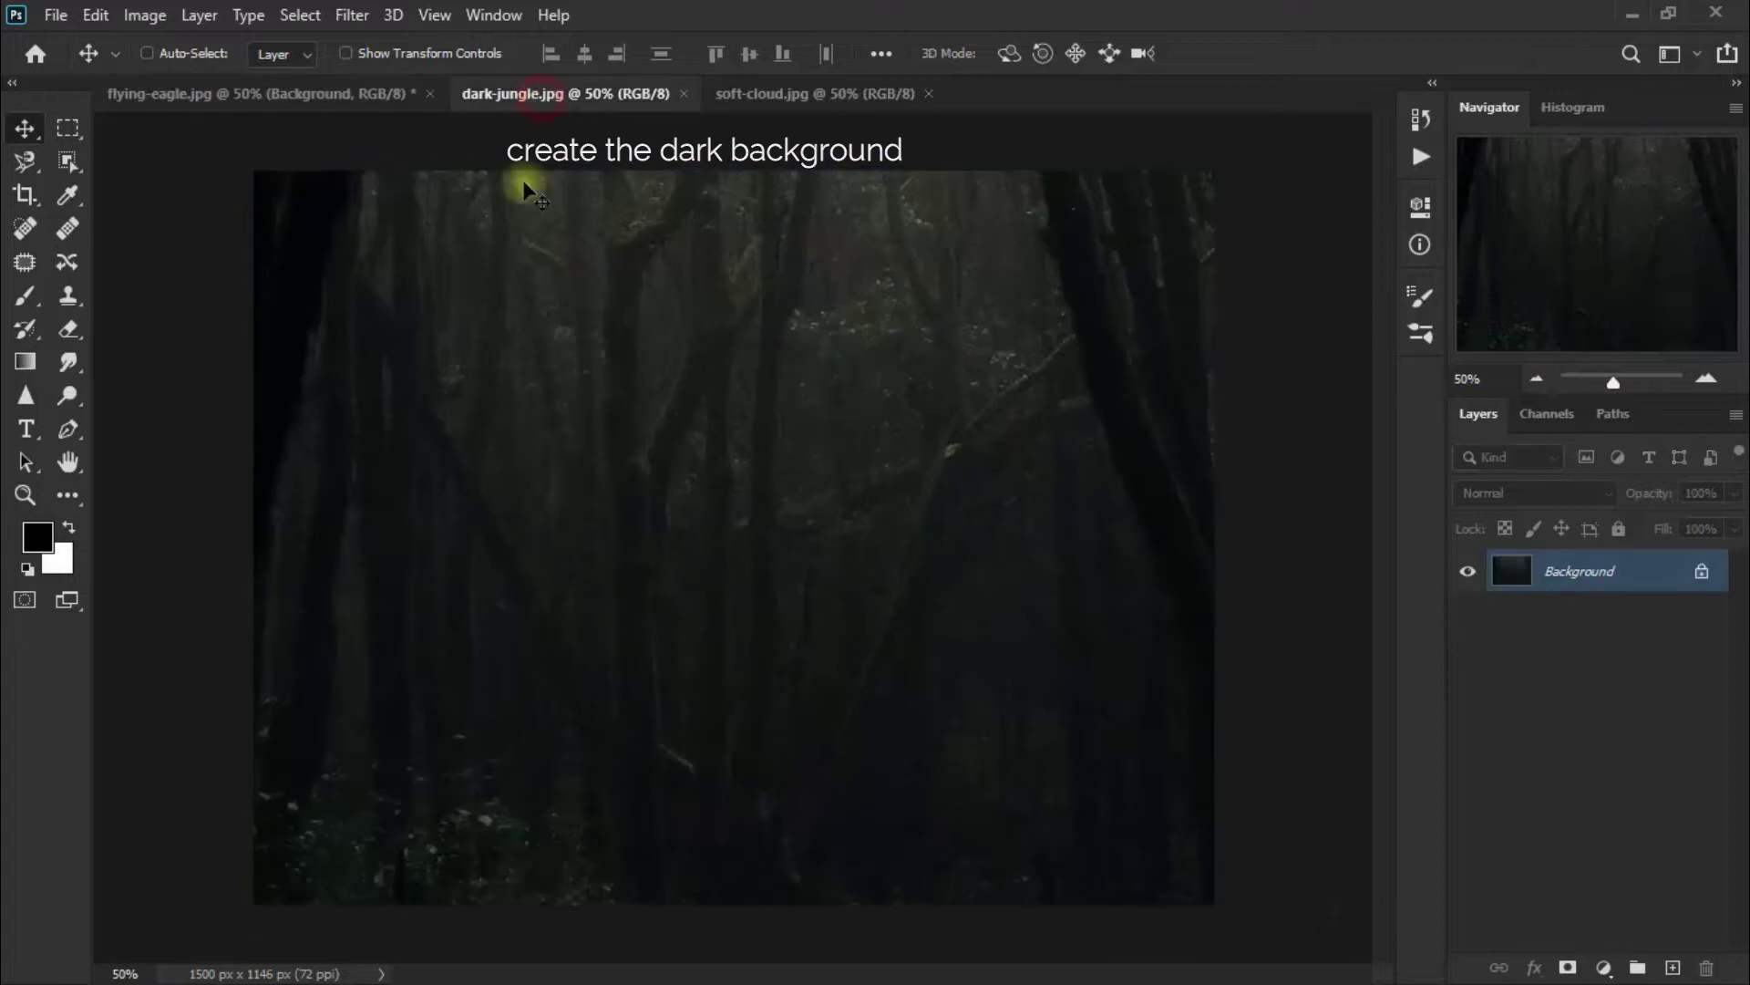
pyautogui.moveTo(526, 436); pyautogui.dragTo(735, 538)
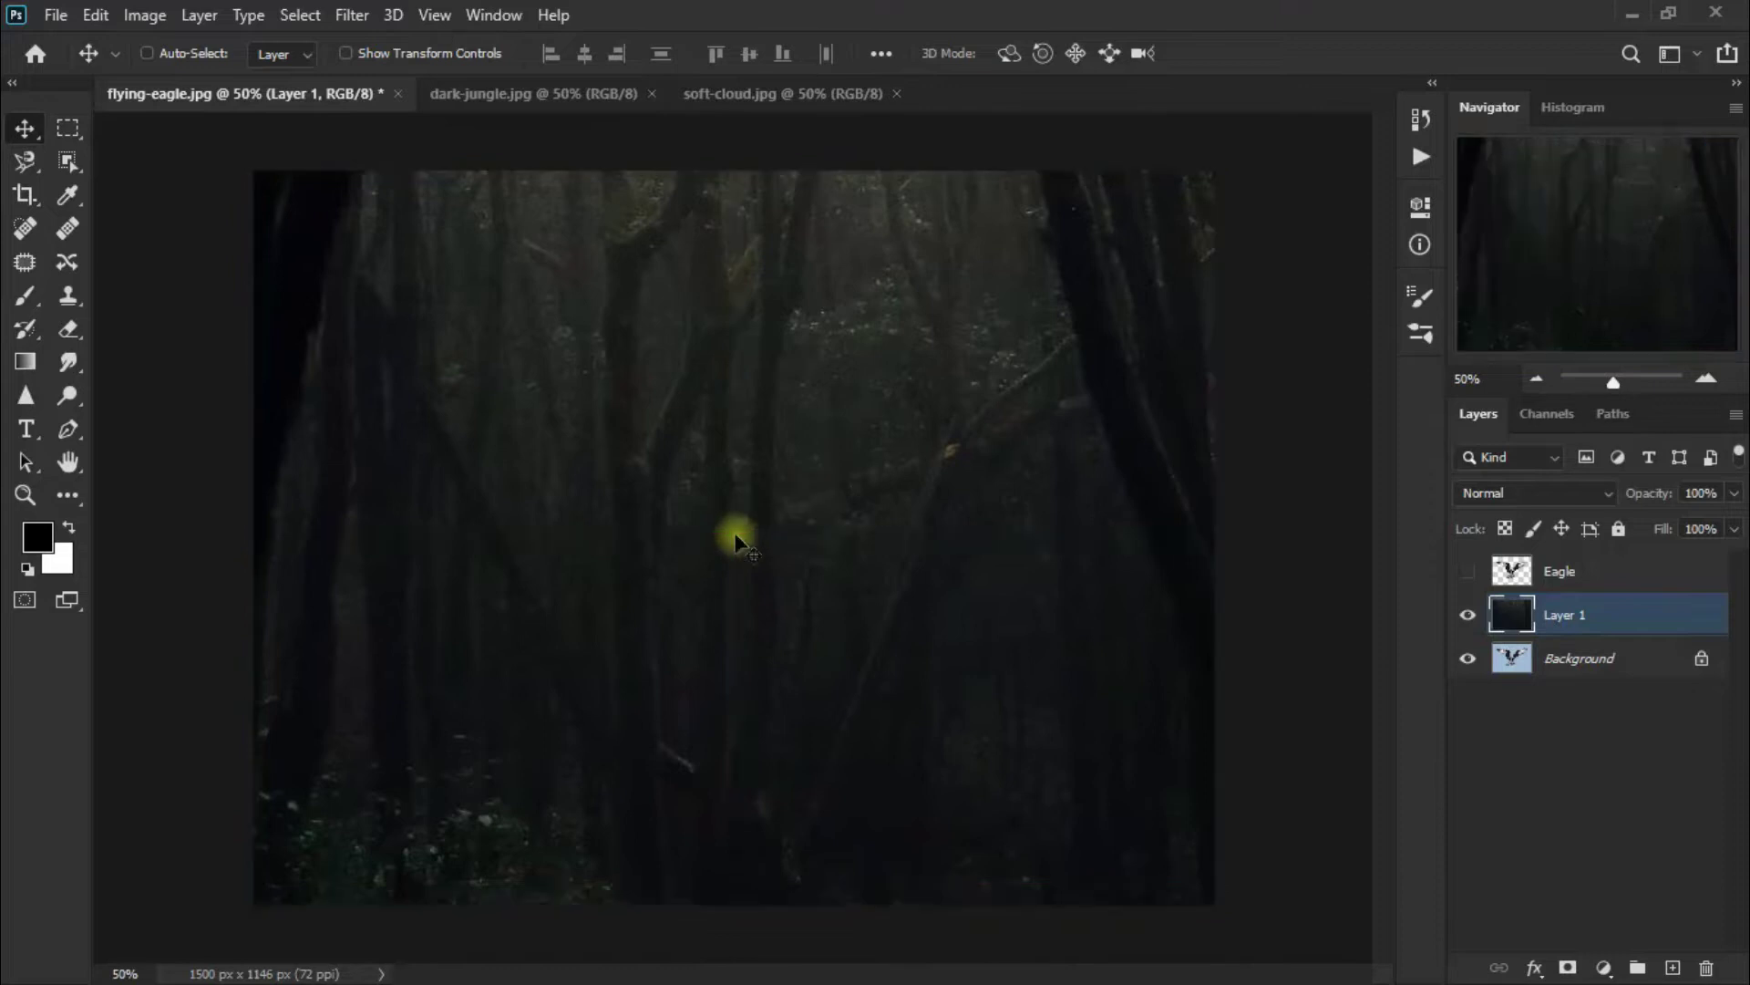
pyautogui.click(560, 98)
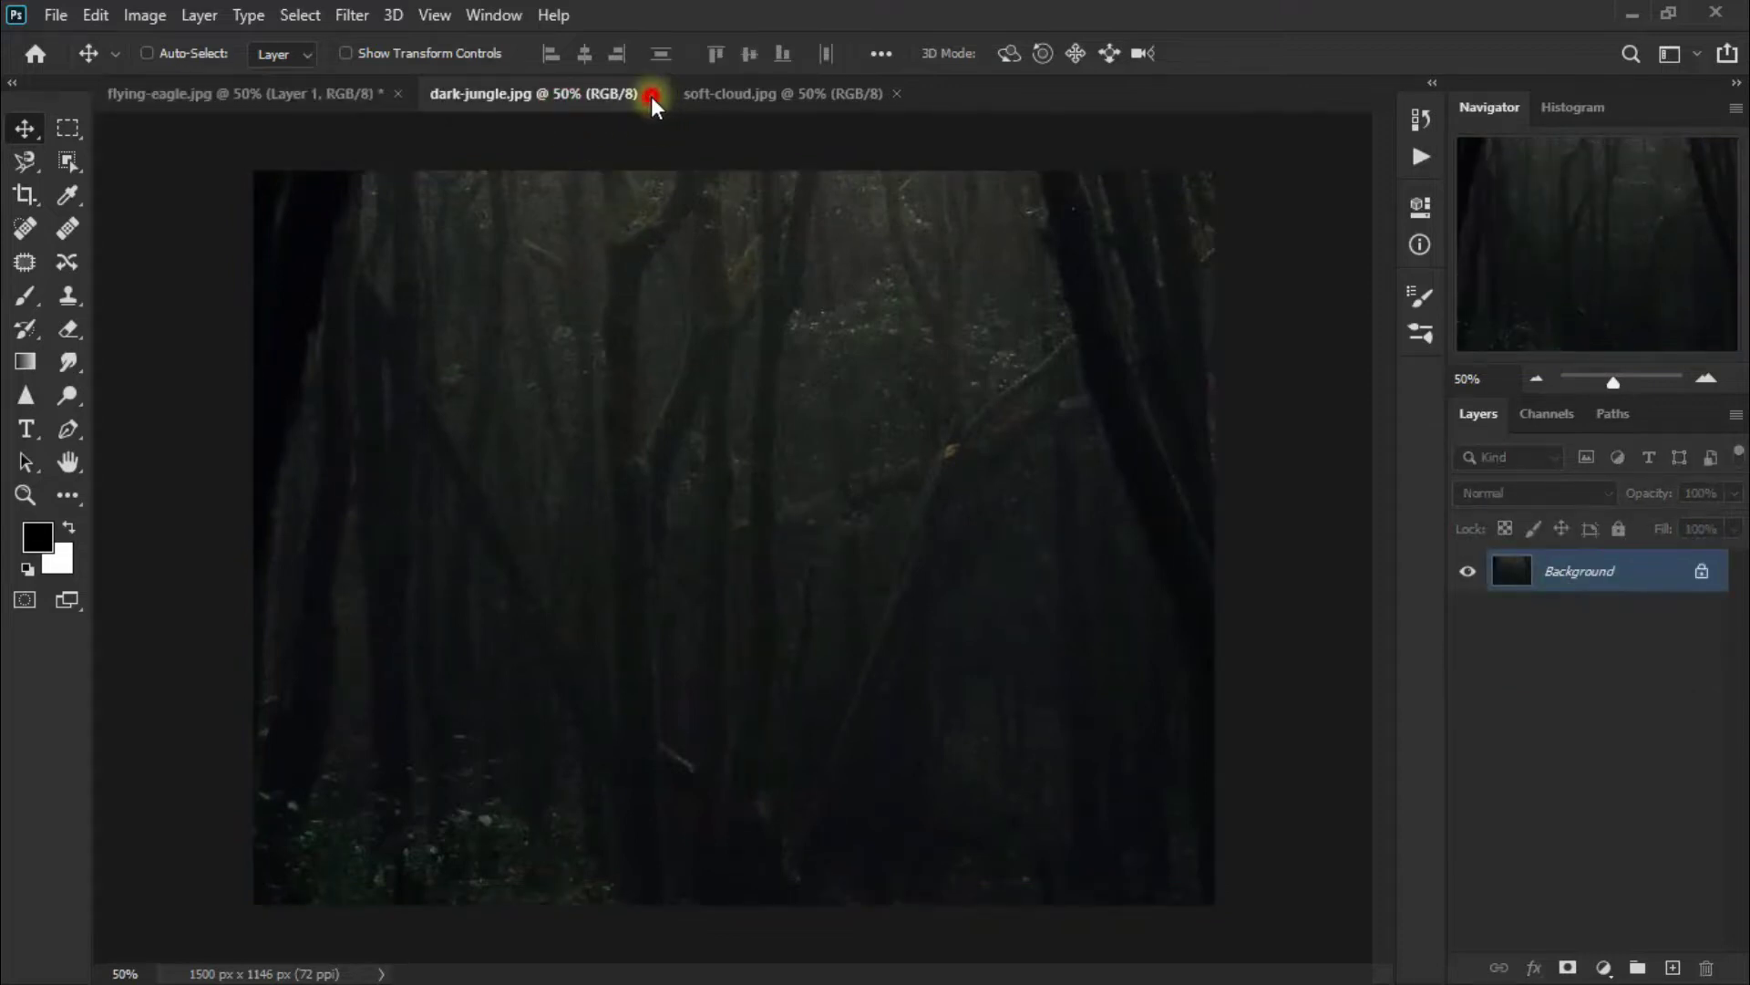
pyautogui.click(651, 94)
pyautogui.click(313, 100)
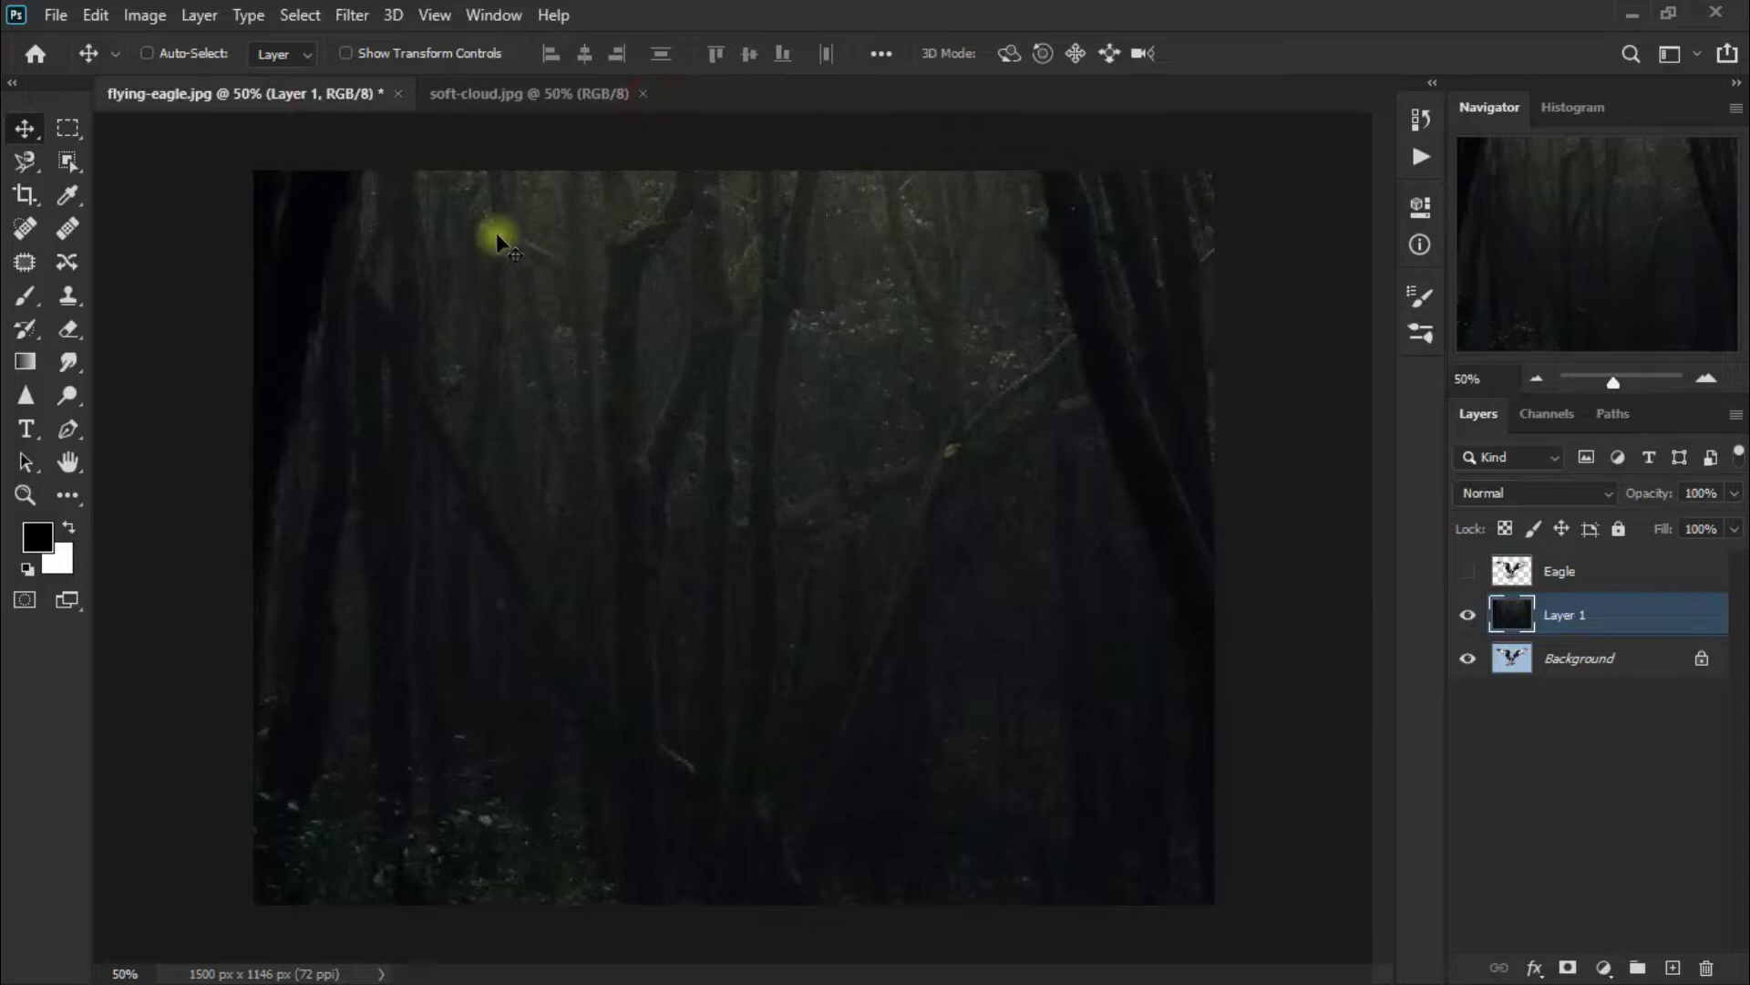
# Step: Apply a Surface Blur to the jungle layer with a radius of 9 pixels and a threshold of 36 levels
pyautogui.click(356, 15)
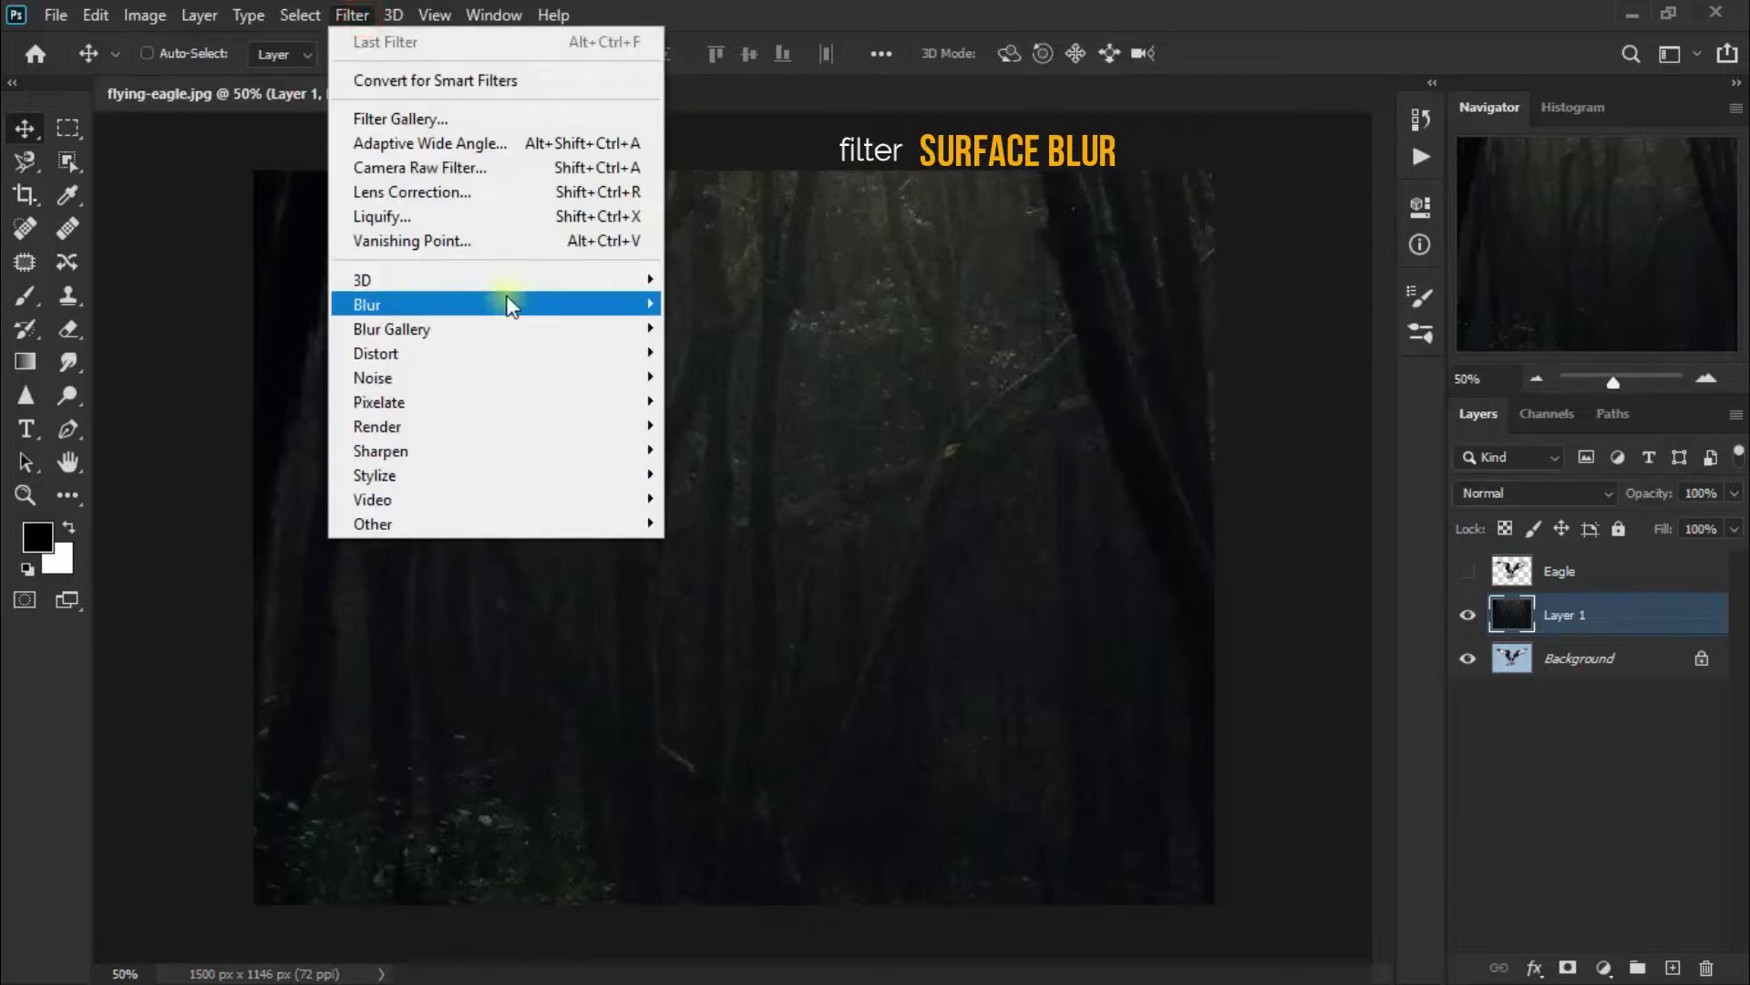
pyautogui.moveTo(502, 304)
pyautogui.click(775, 544)
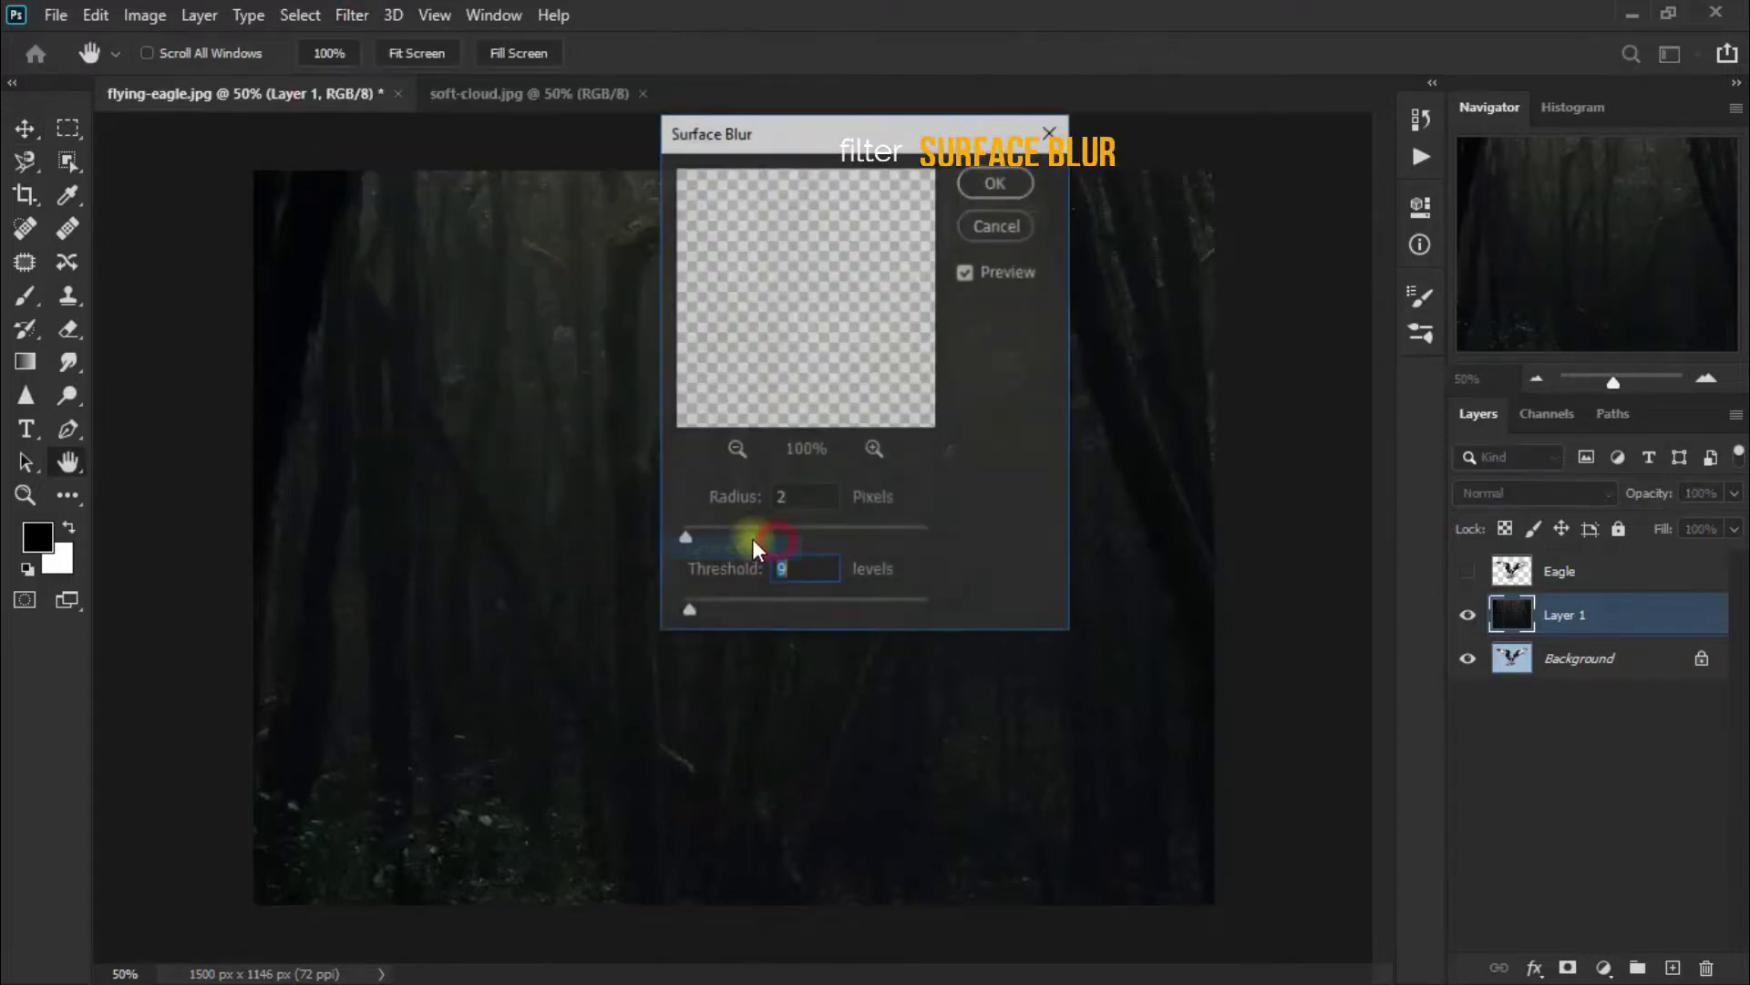
pyautogui.click(770, 500)
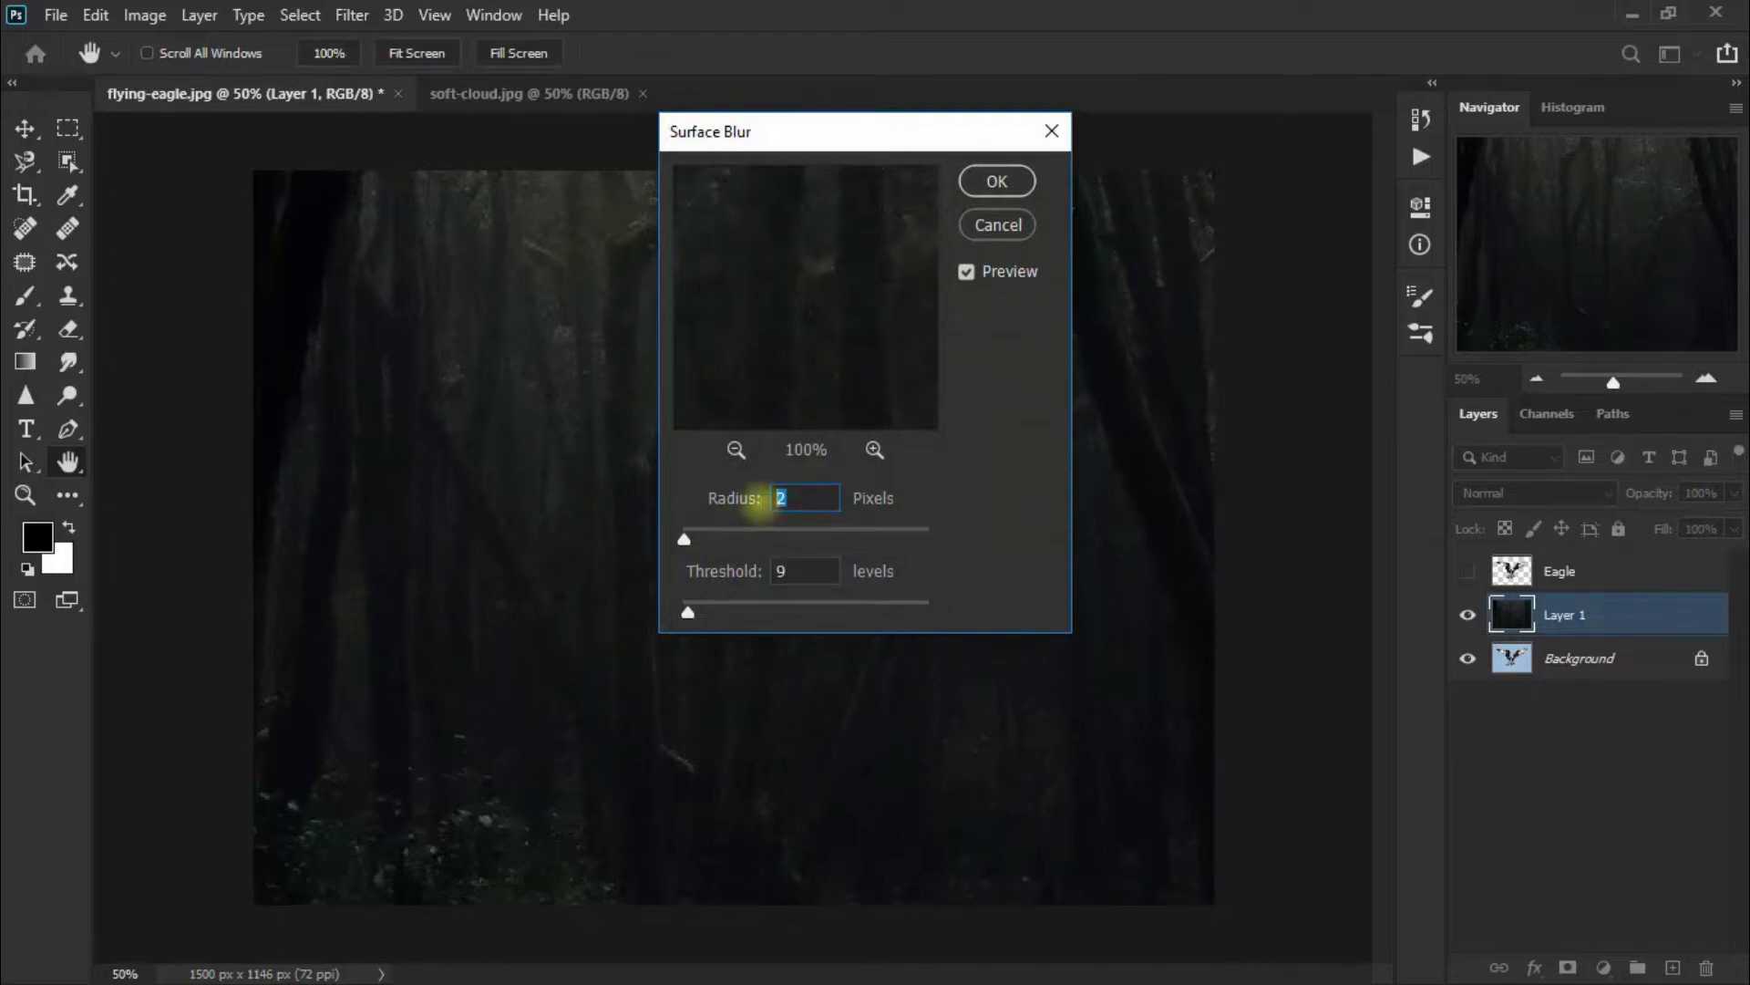
pyautogui.moveTo(688, 617); pyautogui.dragTo(697, 616)
pyautogui.moveTo(818, 569); pyautogui.dragTo(782, 581)
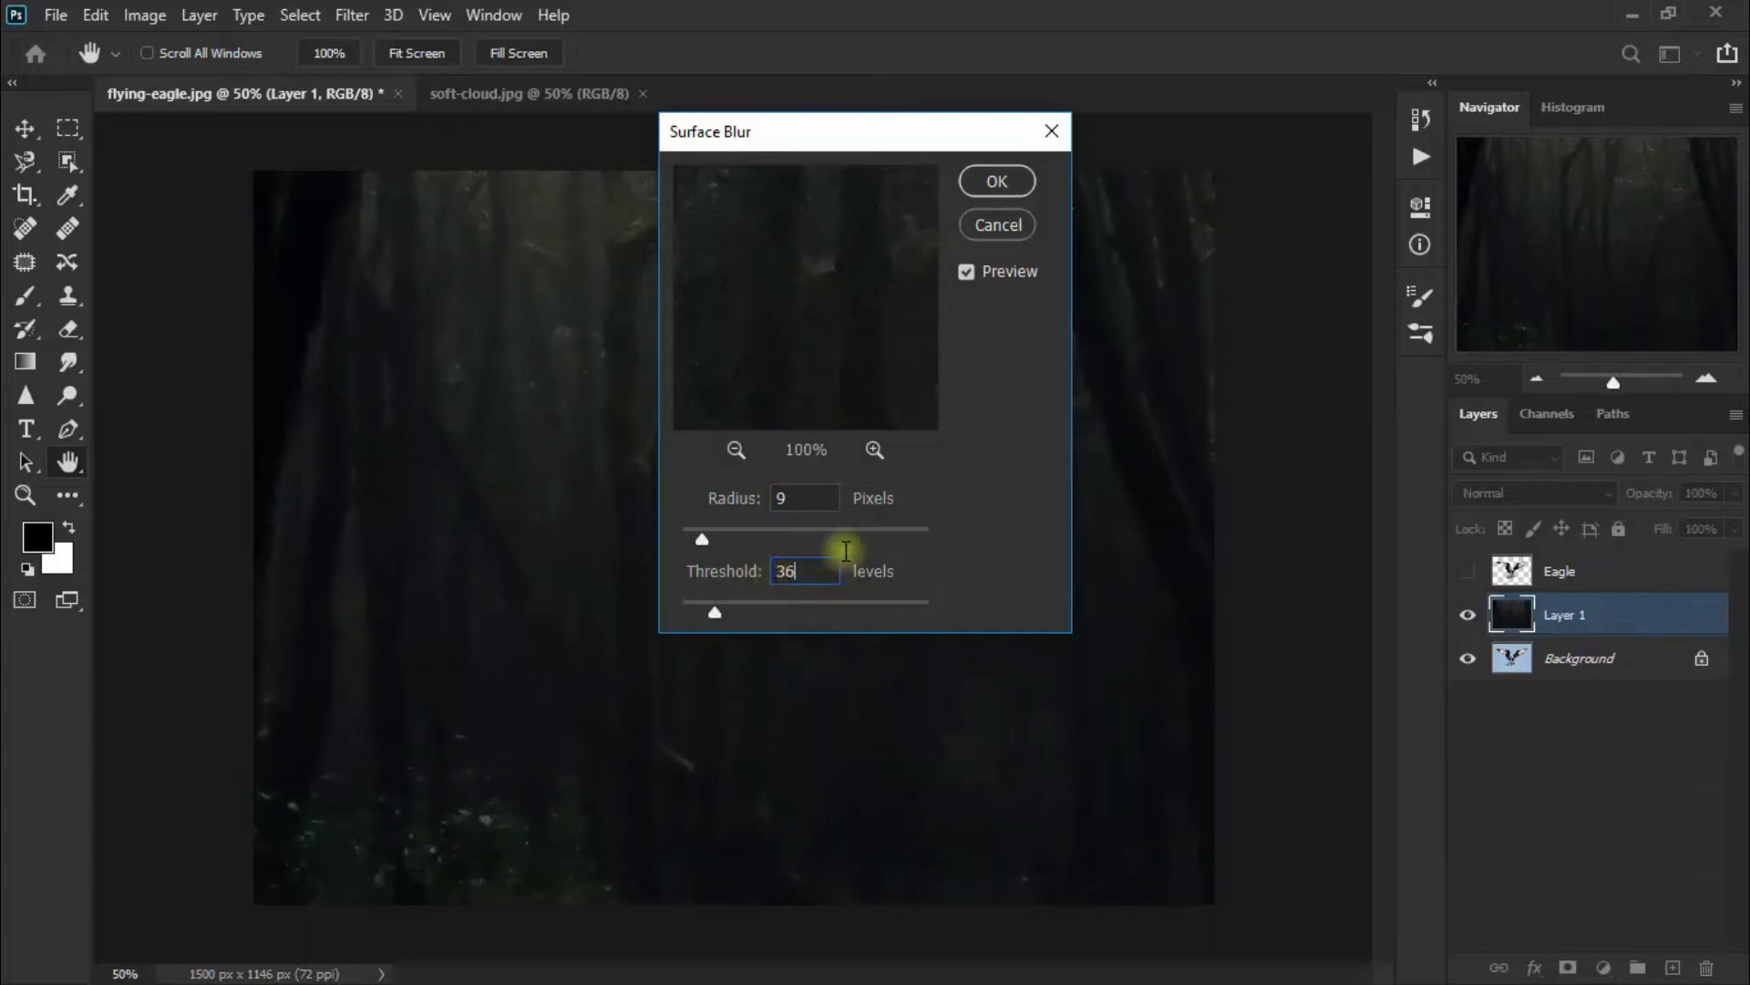
pyautogui.click(1015, 183)
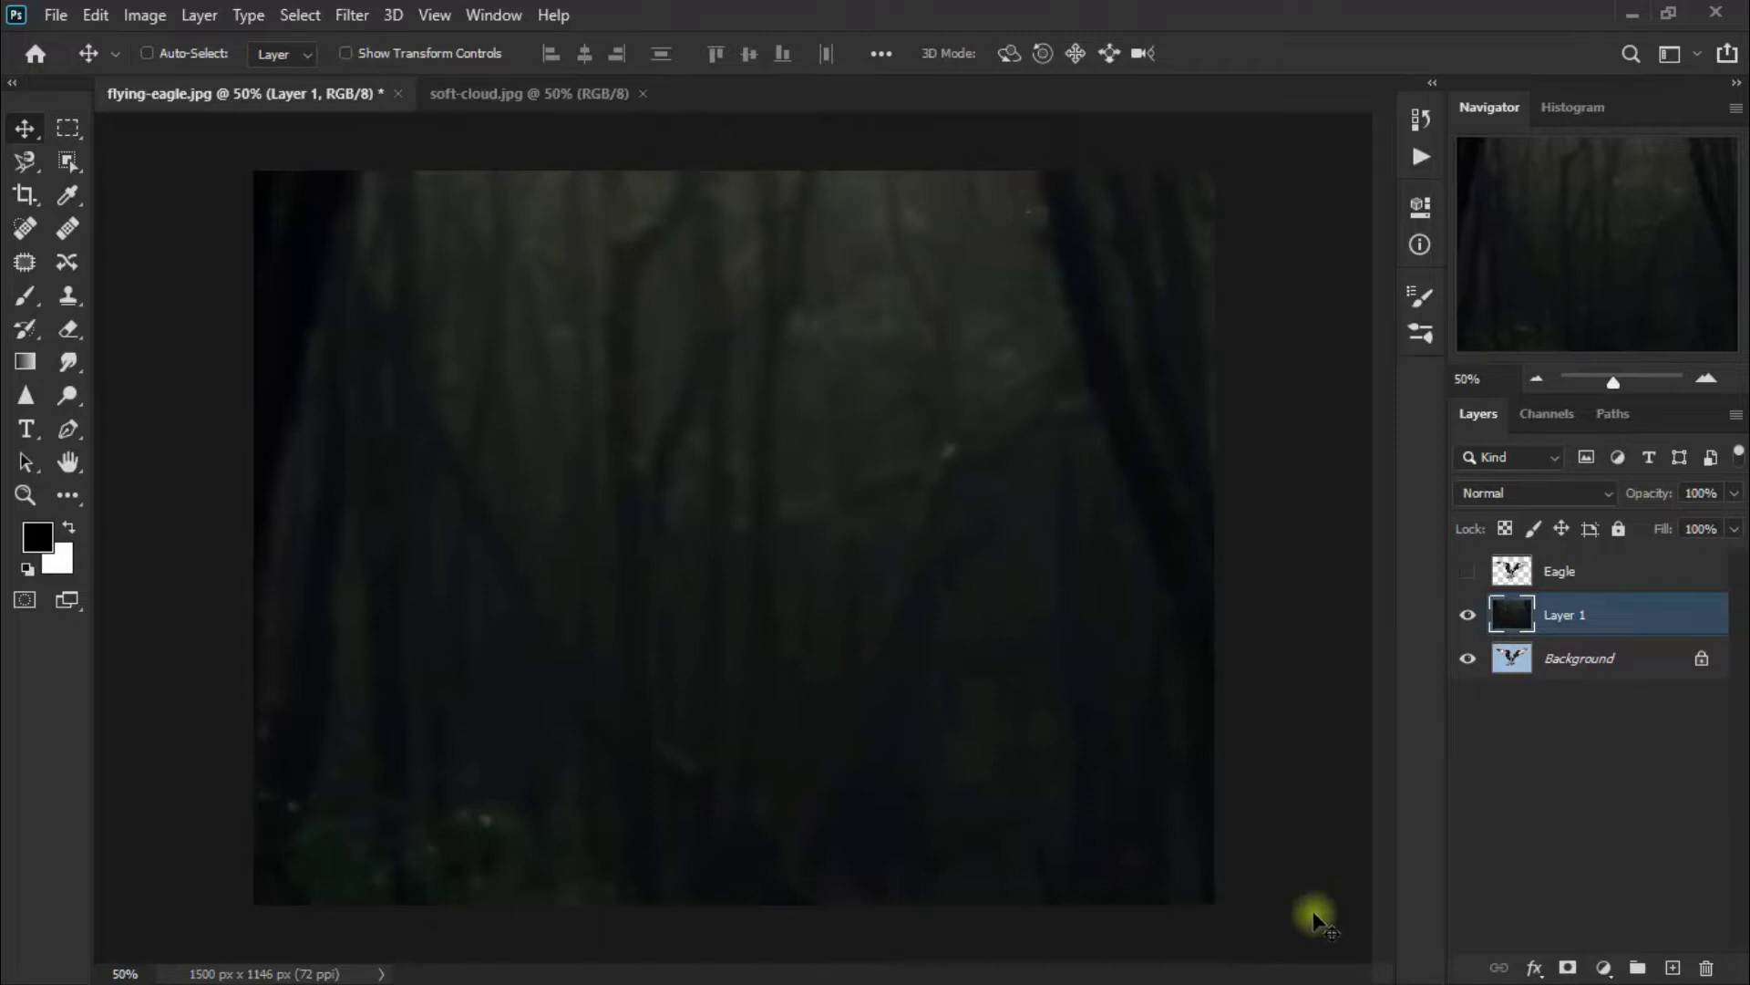
# Step: Copy the soft-cloud.jpg image into flying-eagle.jpg above the jungle layer and close soft-cloud.jpg
pyautogui.click(546, 89)
pyautogui.moveTo(547, 448)
pyautogui.mouseDown()
pyautogui.moveTo(358, 244)
pyautogui.moveTo(321, 102)
pyautogui.moveTo(527, 455)
pyautogui.moveTo(554, 458)
pyautogui.mouseUp()
pyautogui.moveTo(556, 459); pyautogui.dragTo(753, 536)
pyautogui.click(566, 101)
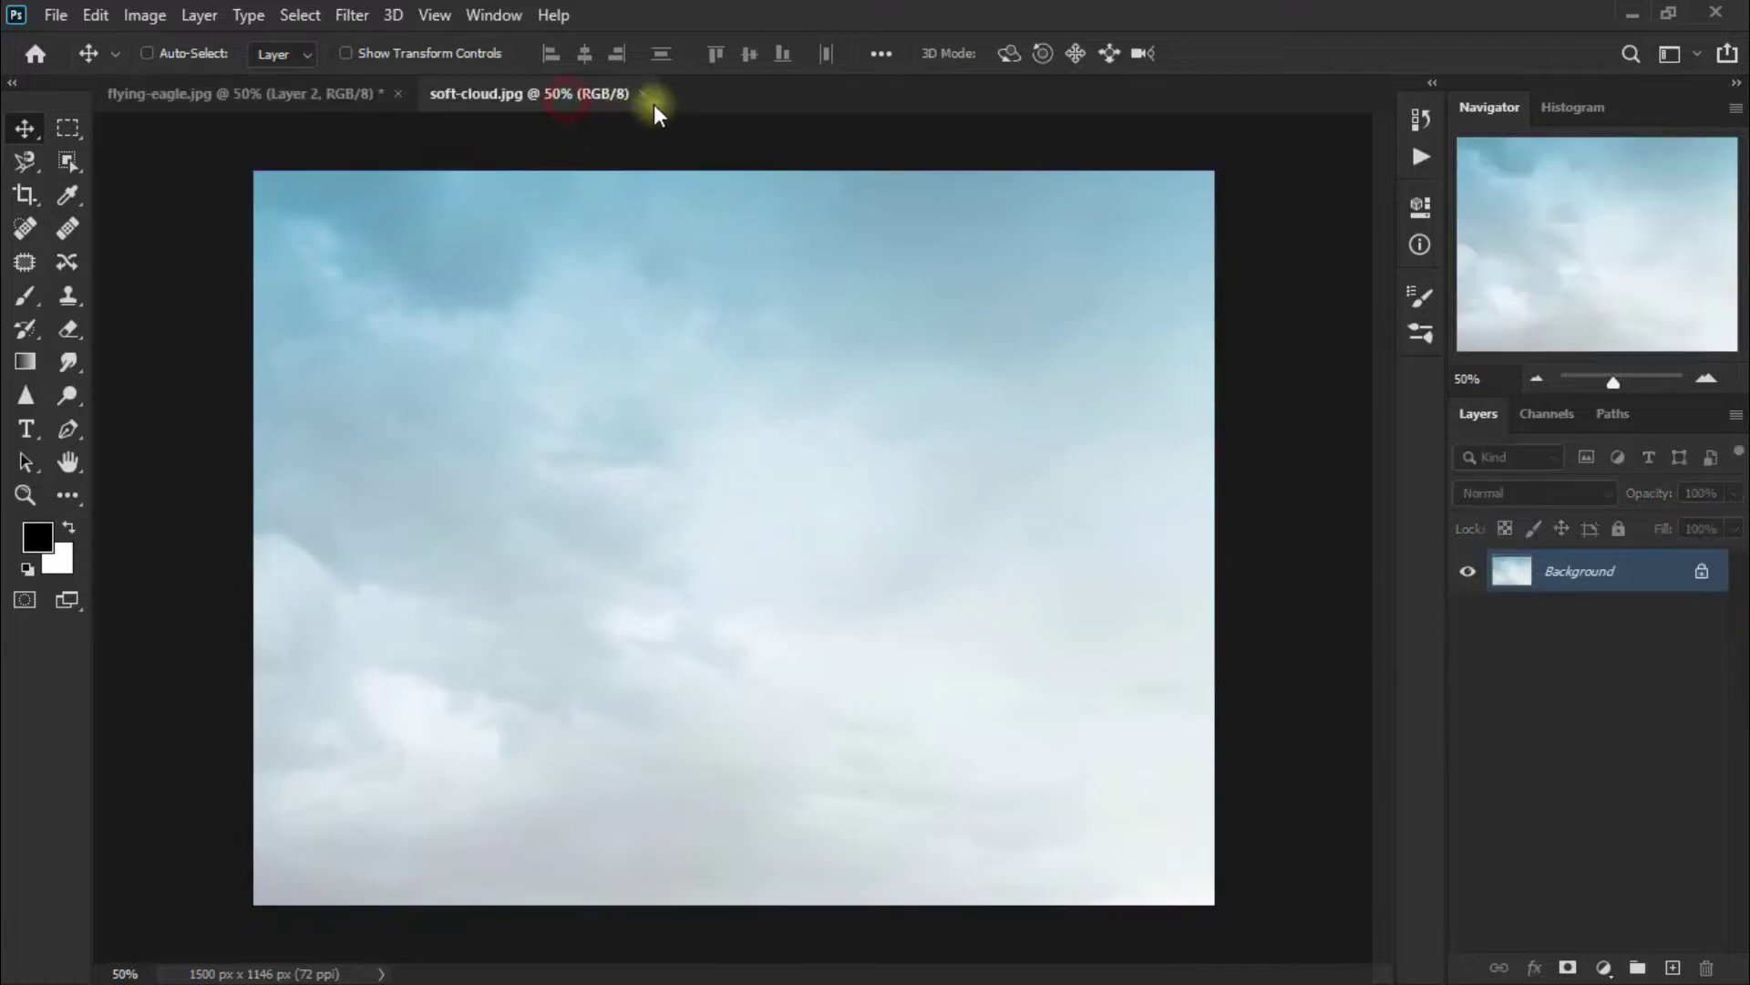
pyautogui.click(644, 94)
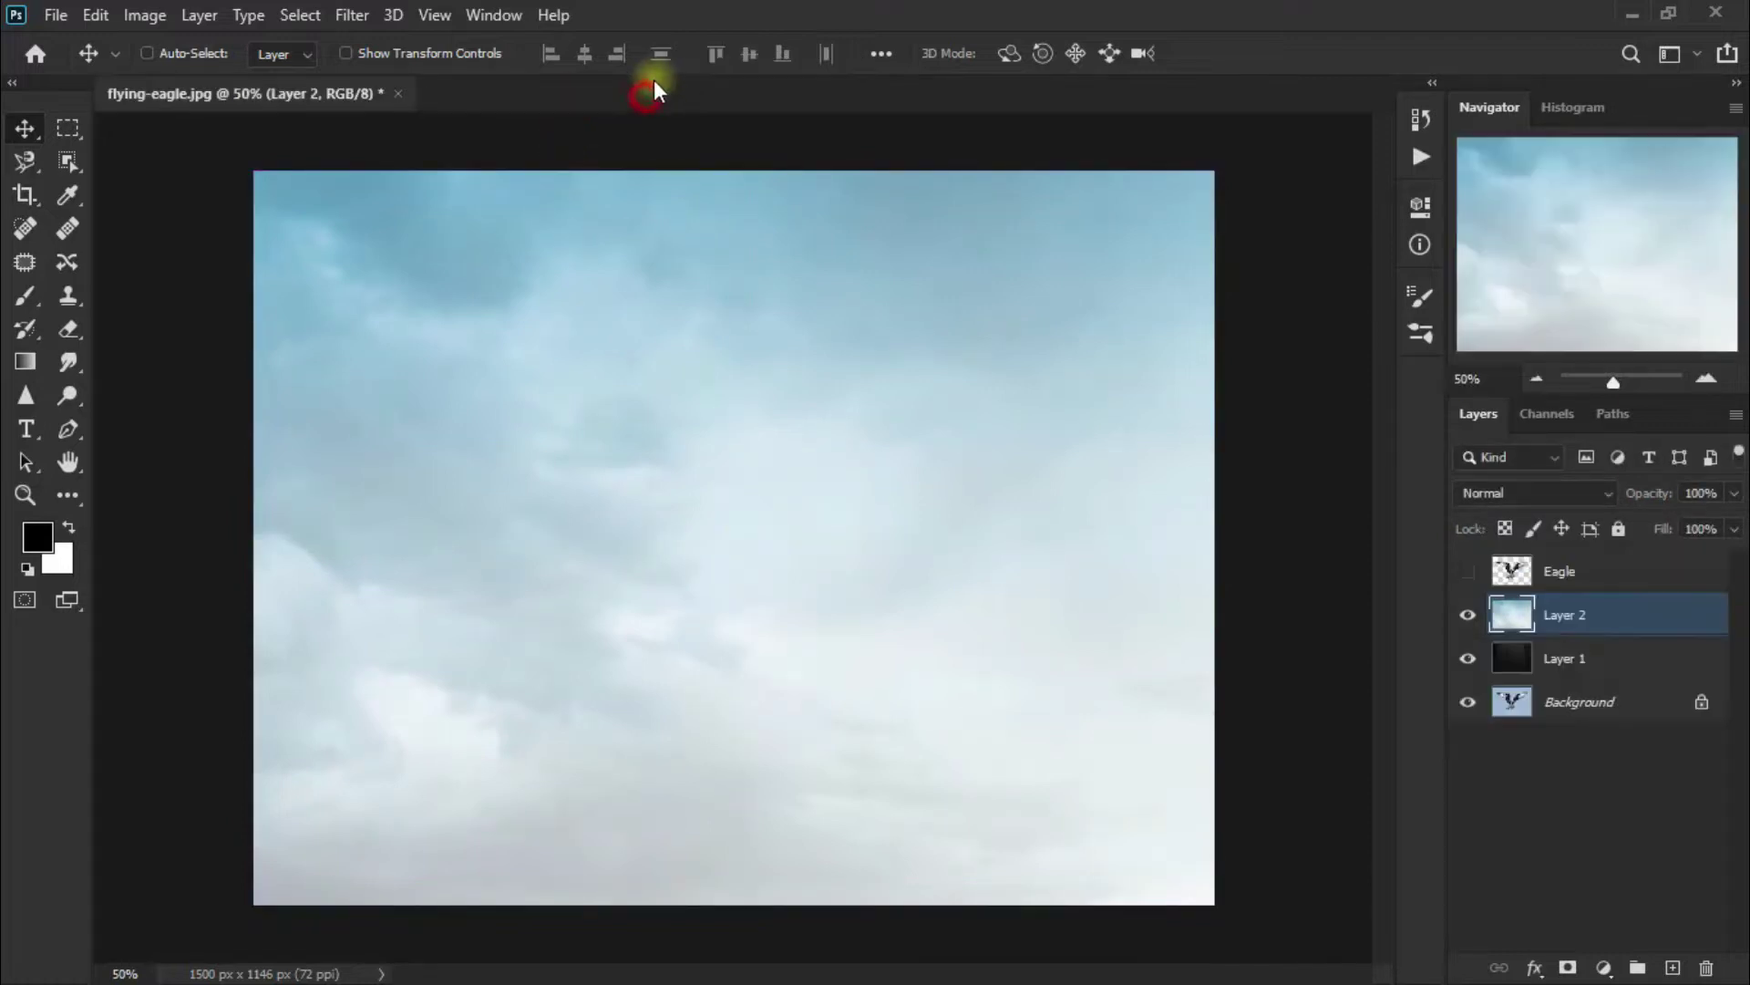
# Step: Set the cloud layer's blending mode to Divide and compare the image with the layer hidden and shown
pyautogui.click(1517, 493)
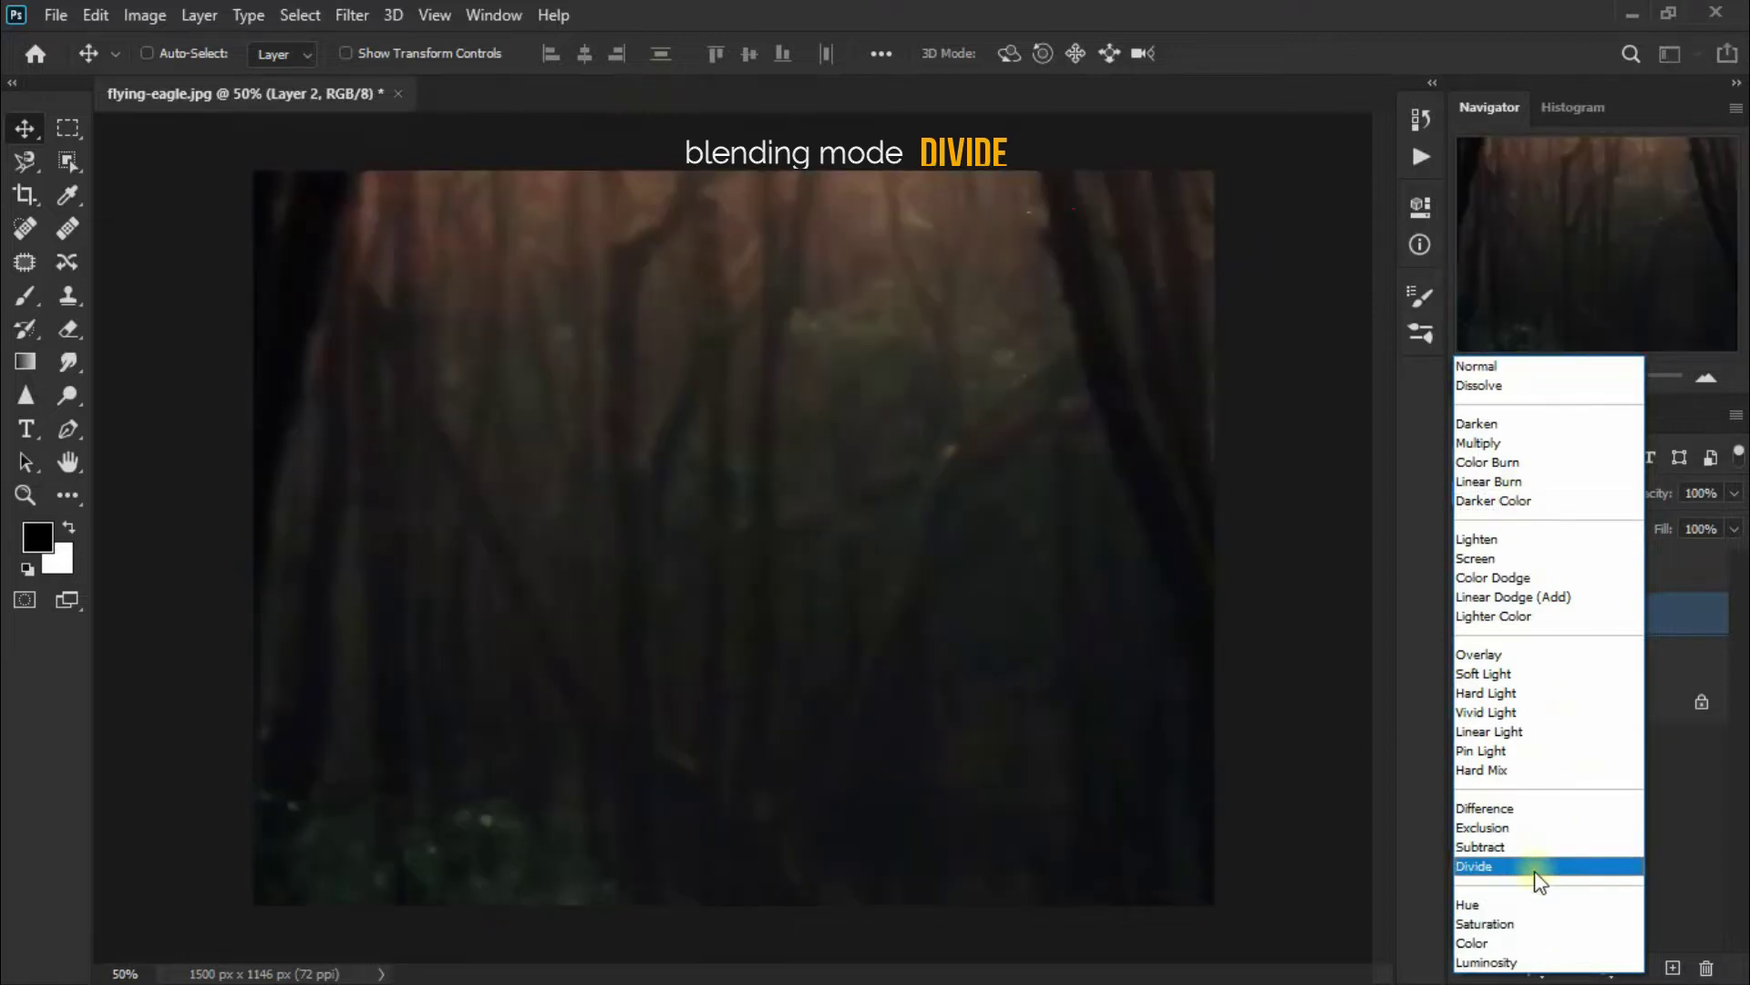
pyautogui.click(1535, 868)
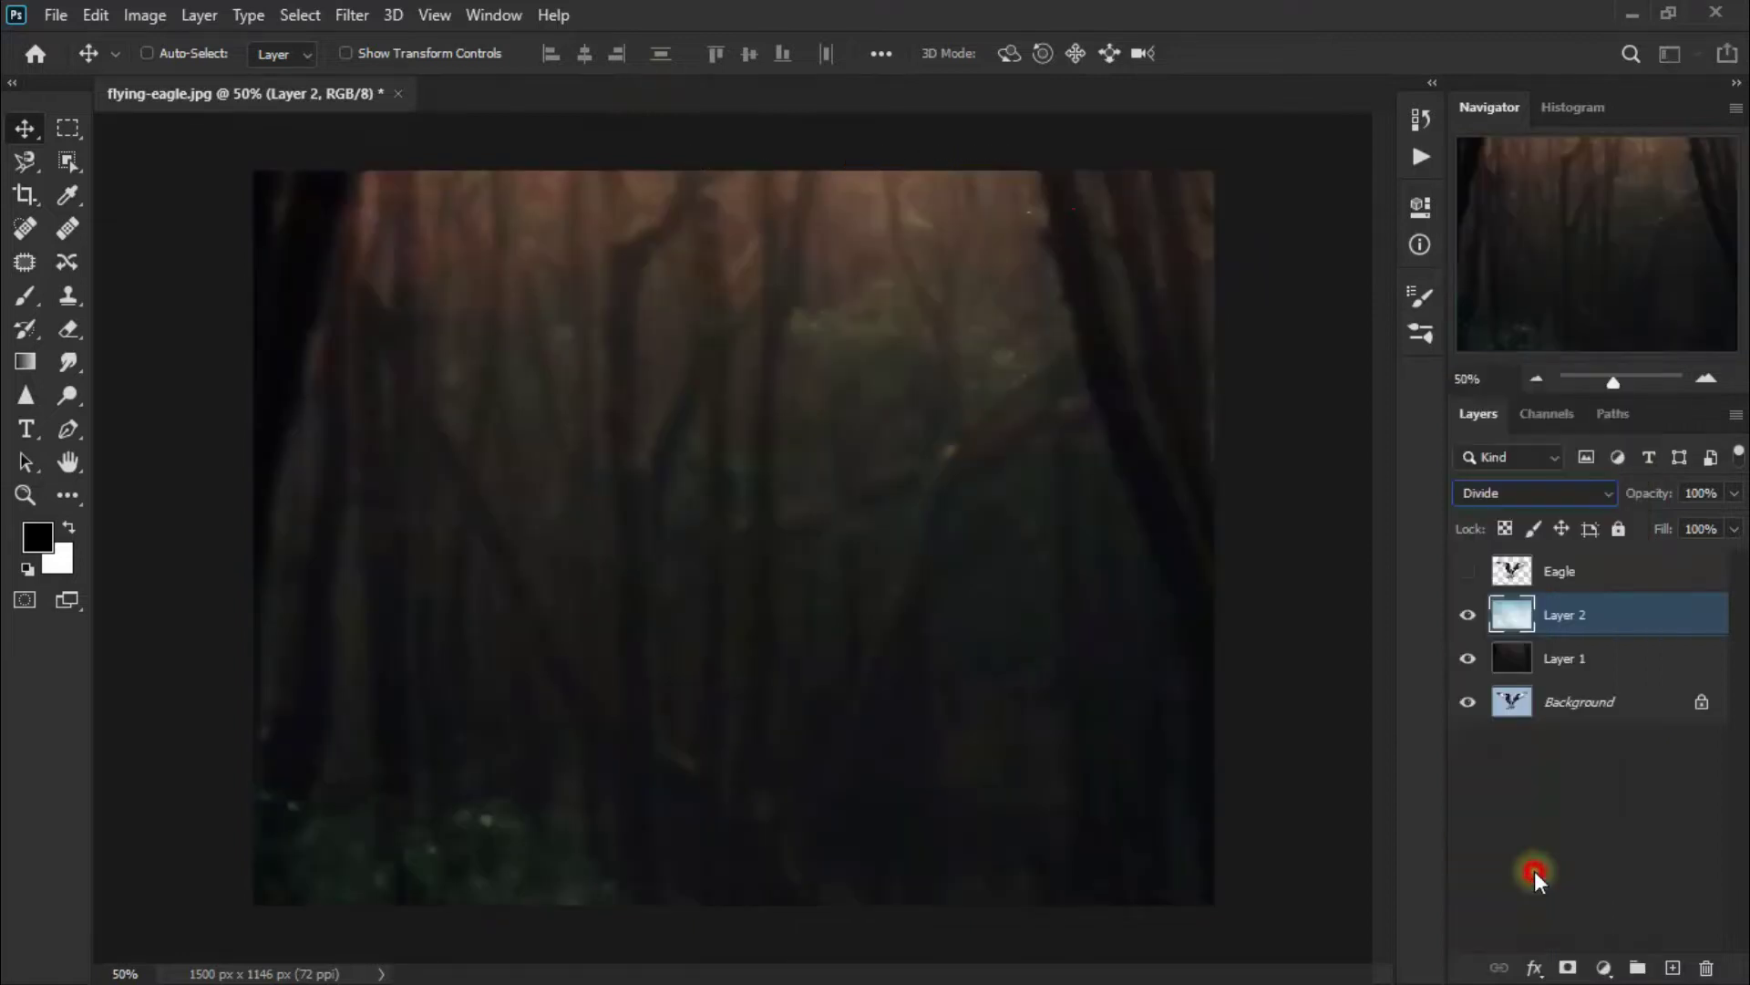
pyautogui.click(1468, 620)
pyautogui.click(1468, 620)
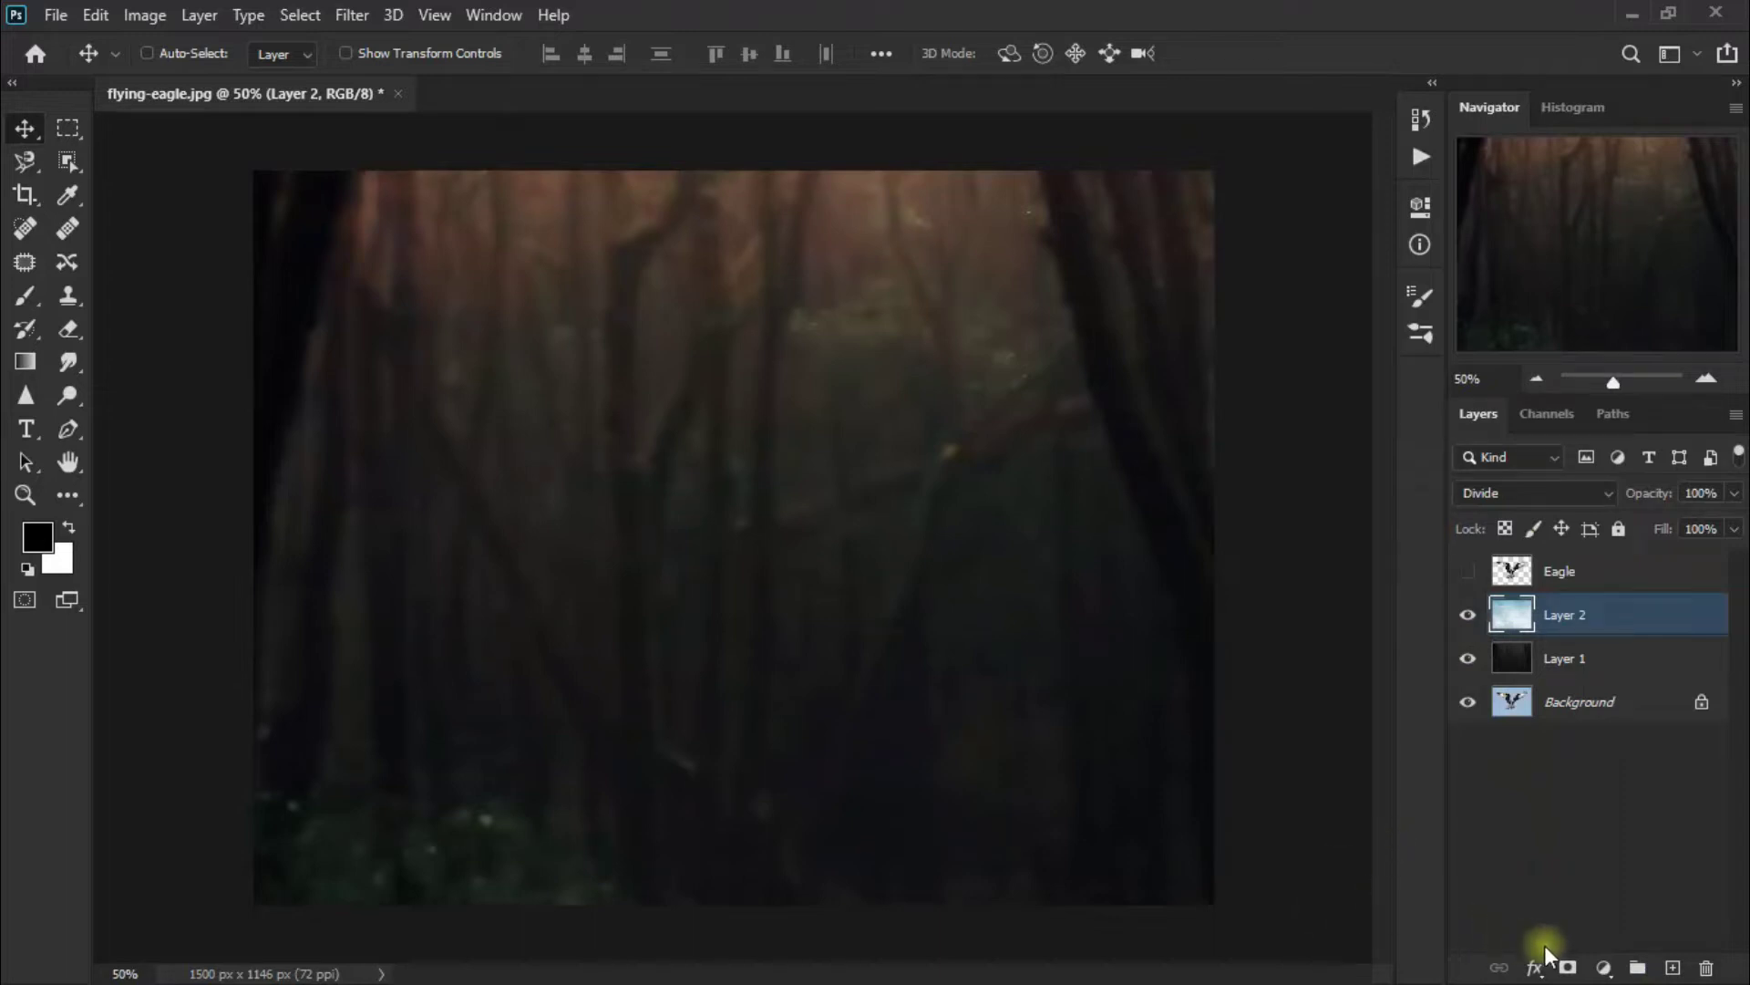
# Step: Add a Color Lookup adjustment layer above the cloud layer using the Bleach Bypass.look 3DLUT file
pyautogui.click(1603, 967)
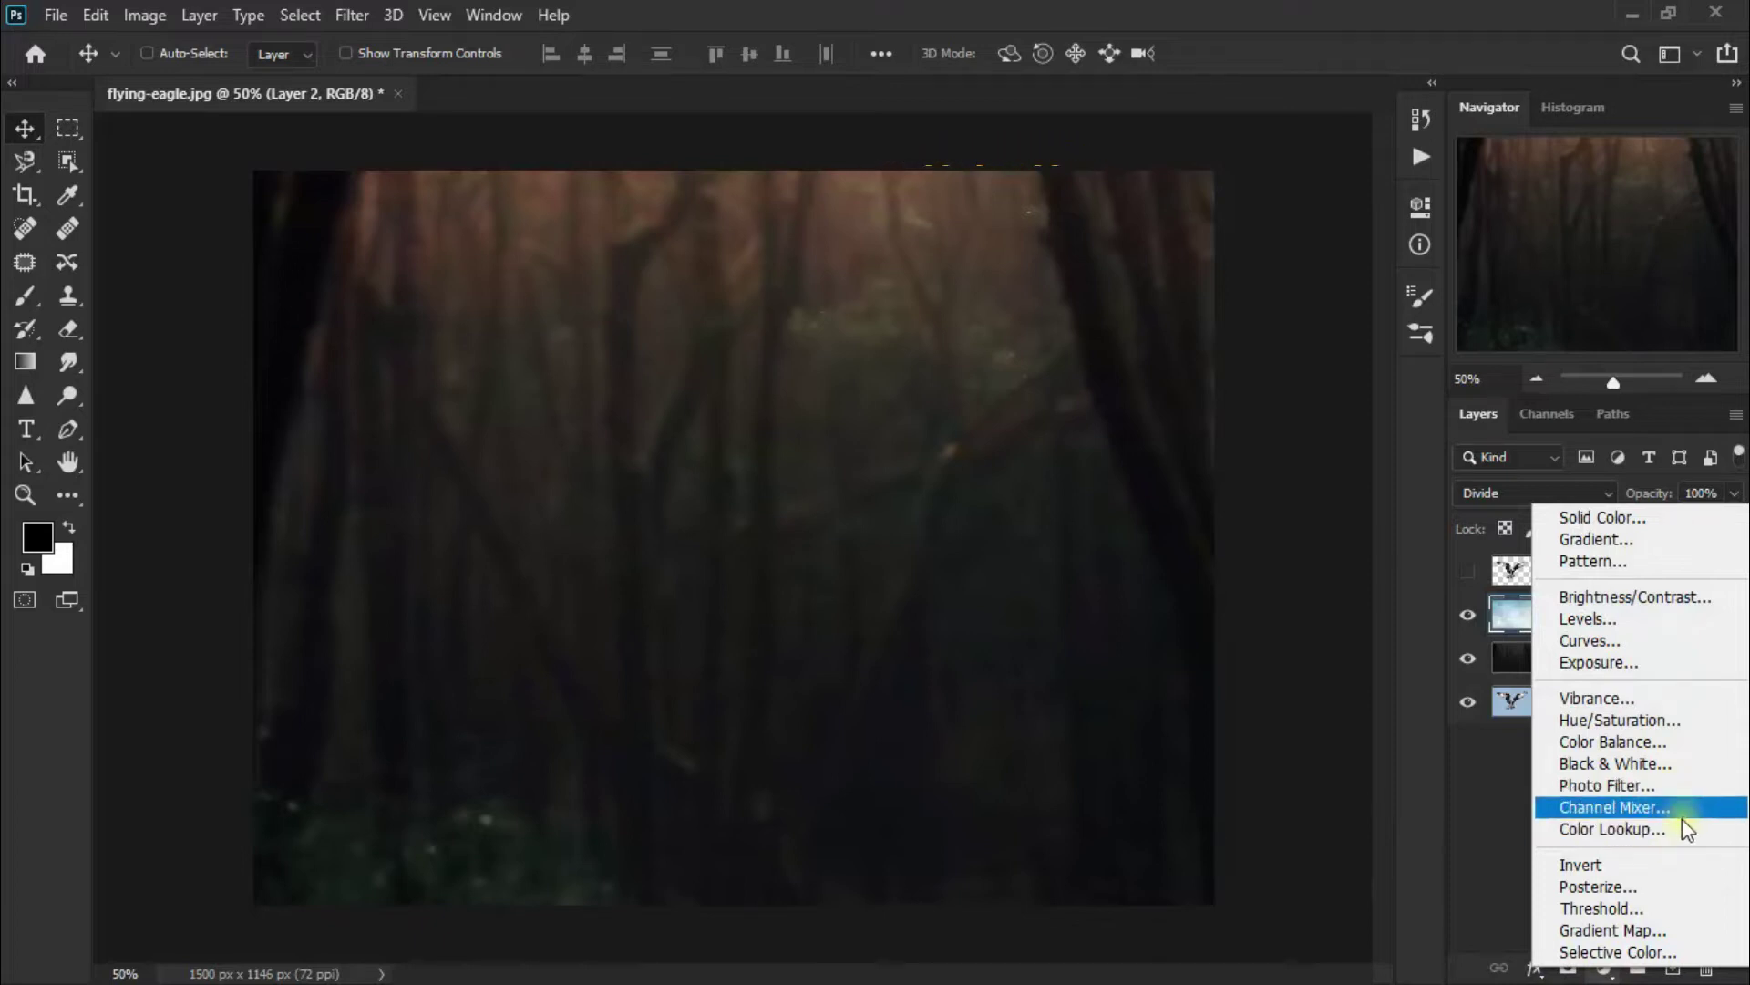
pyautogui.click(1674, 828)
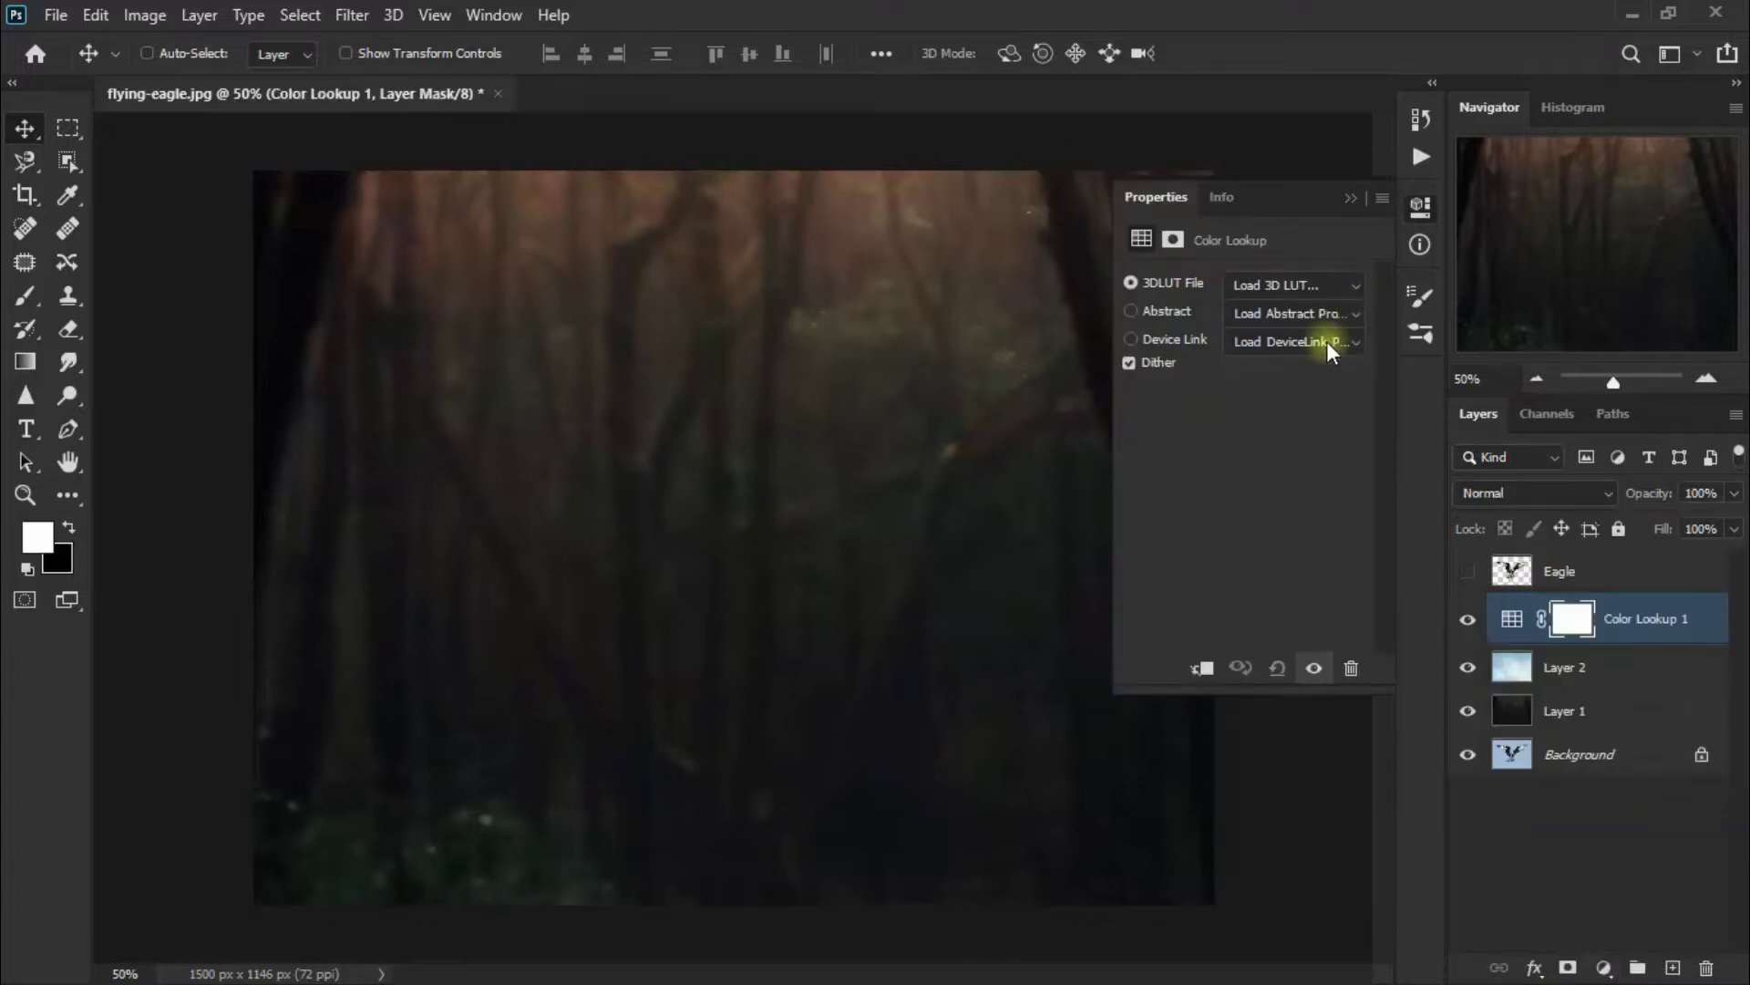
pyautogui.click(1326, 293)
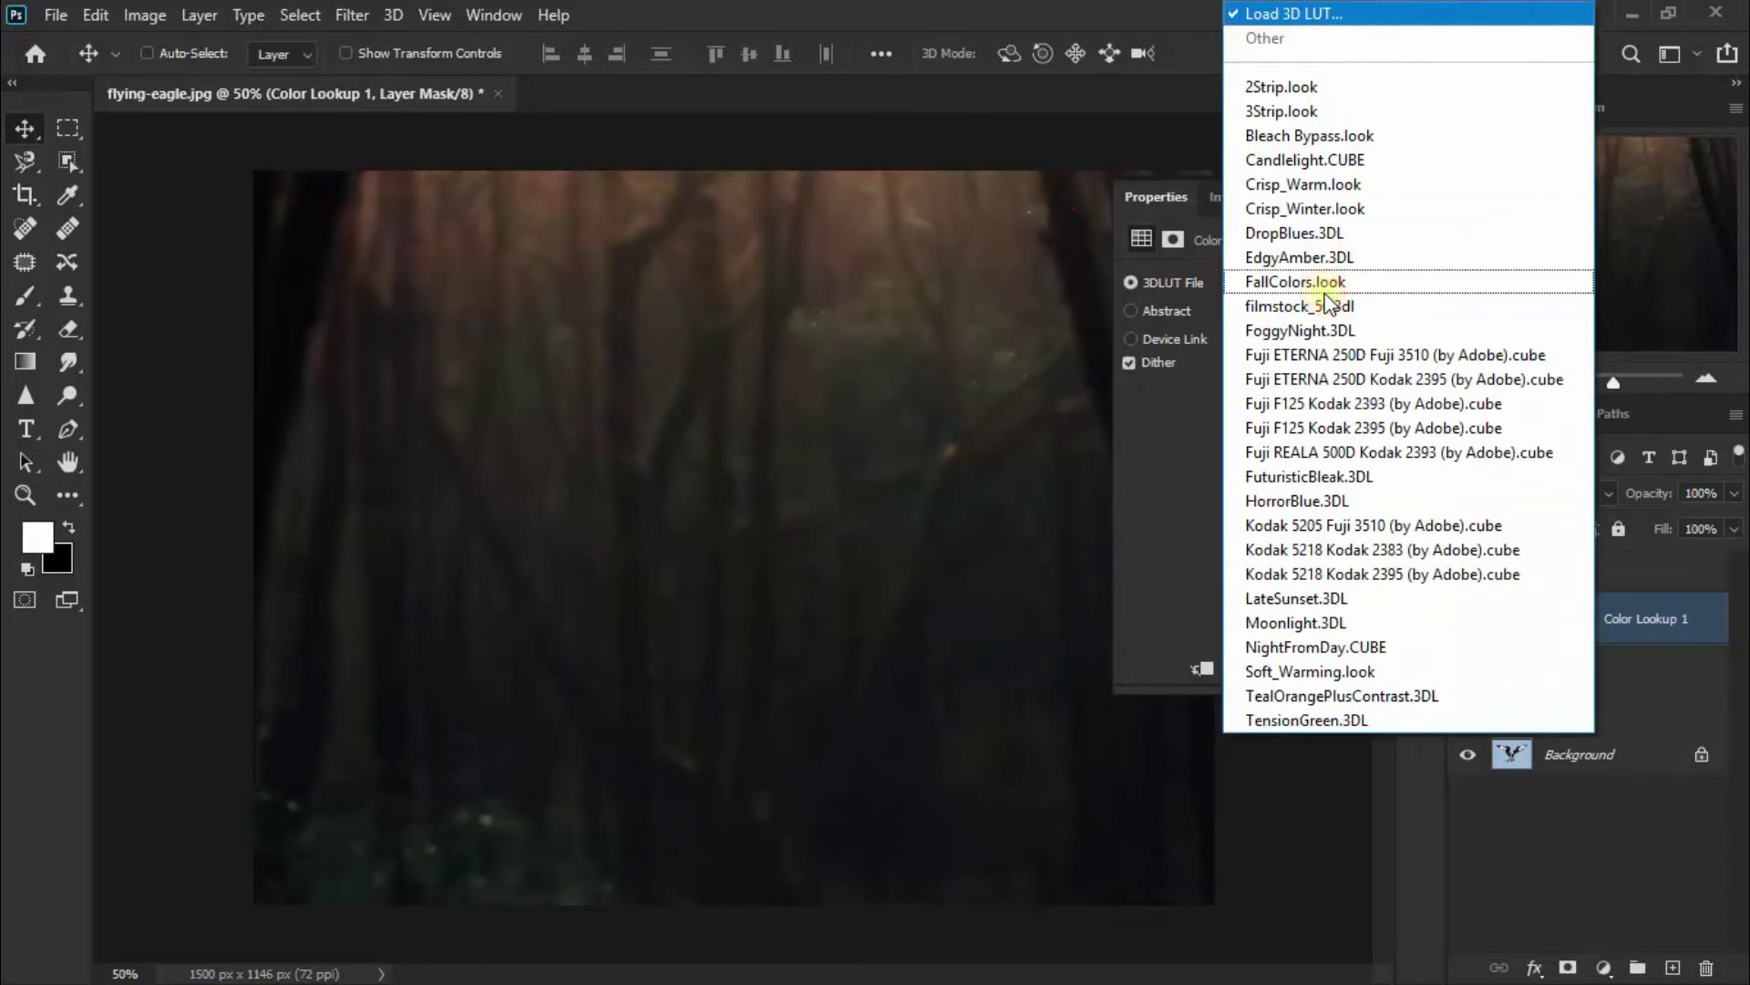
pyautogui.click(1358, 140)
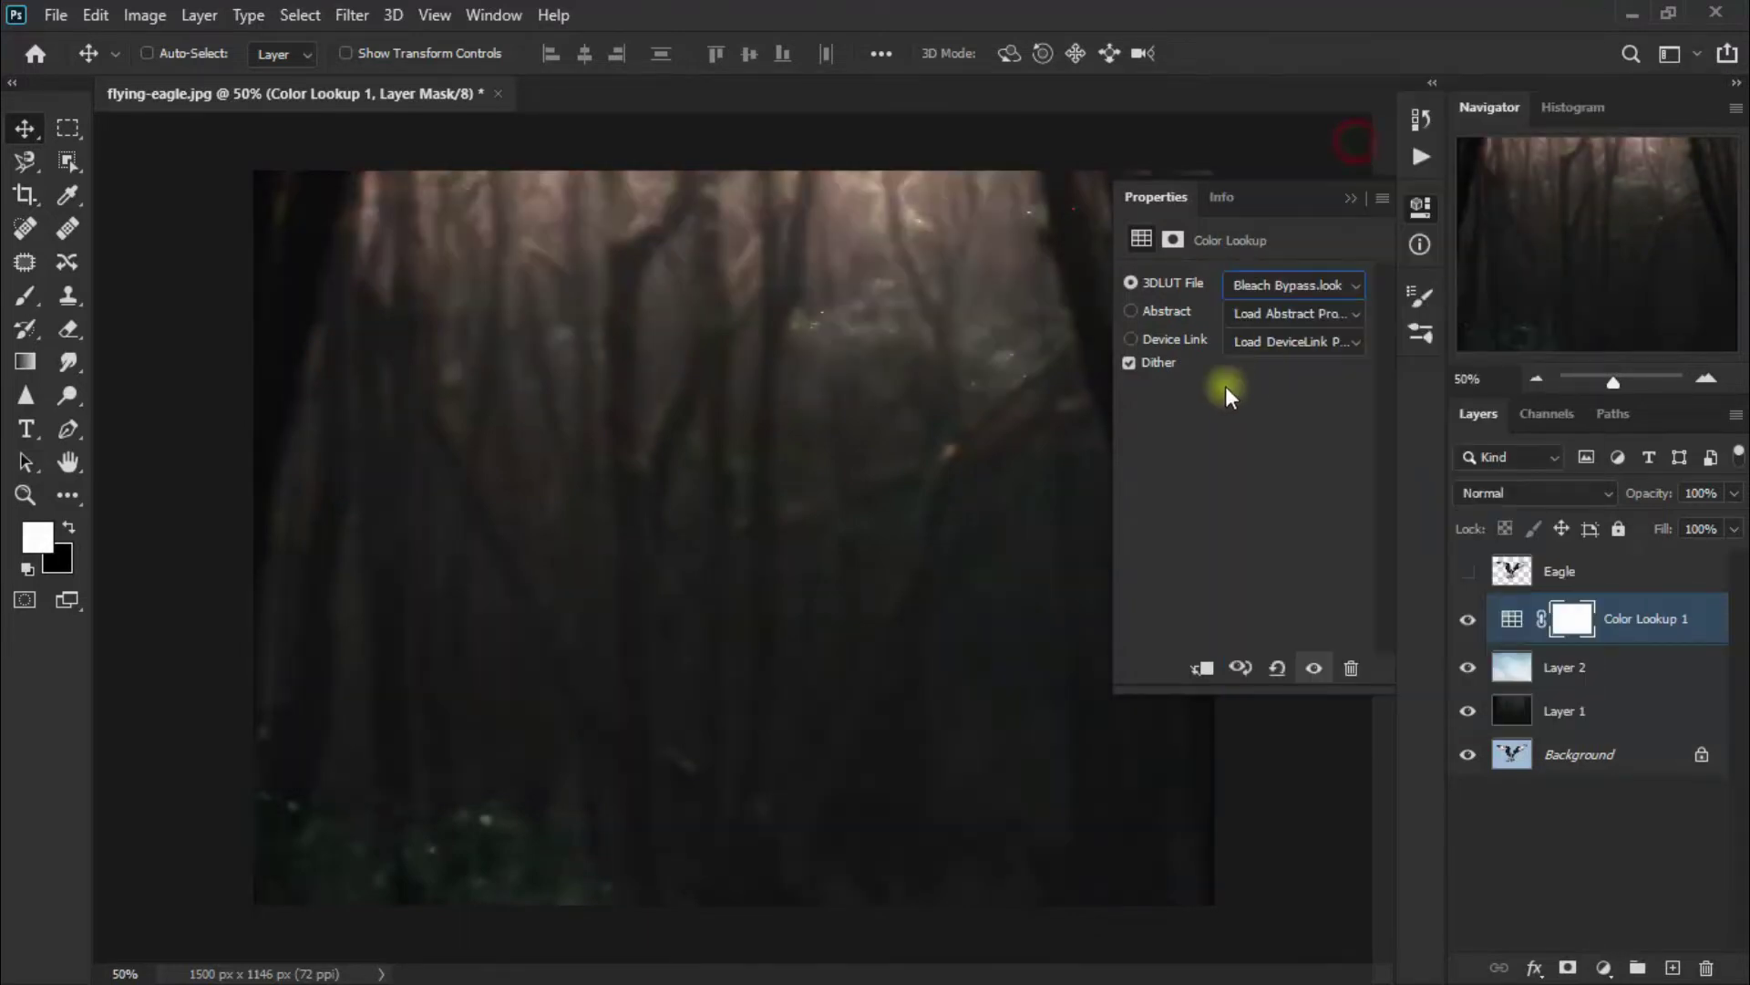
pyautogui.click(1348, 199)
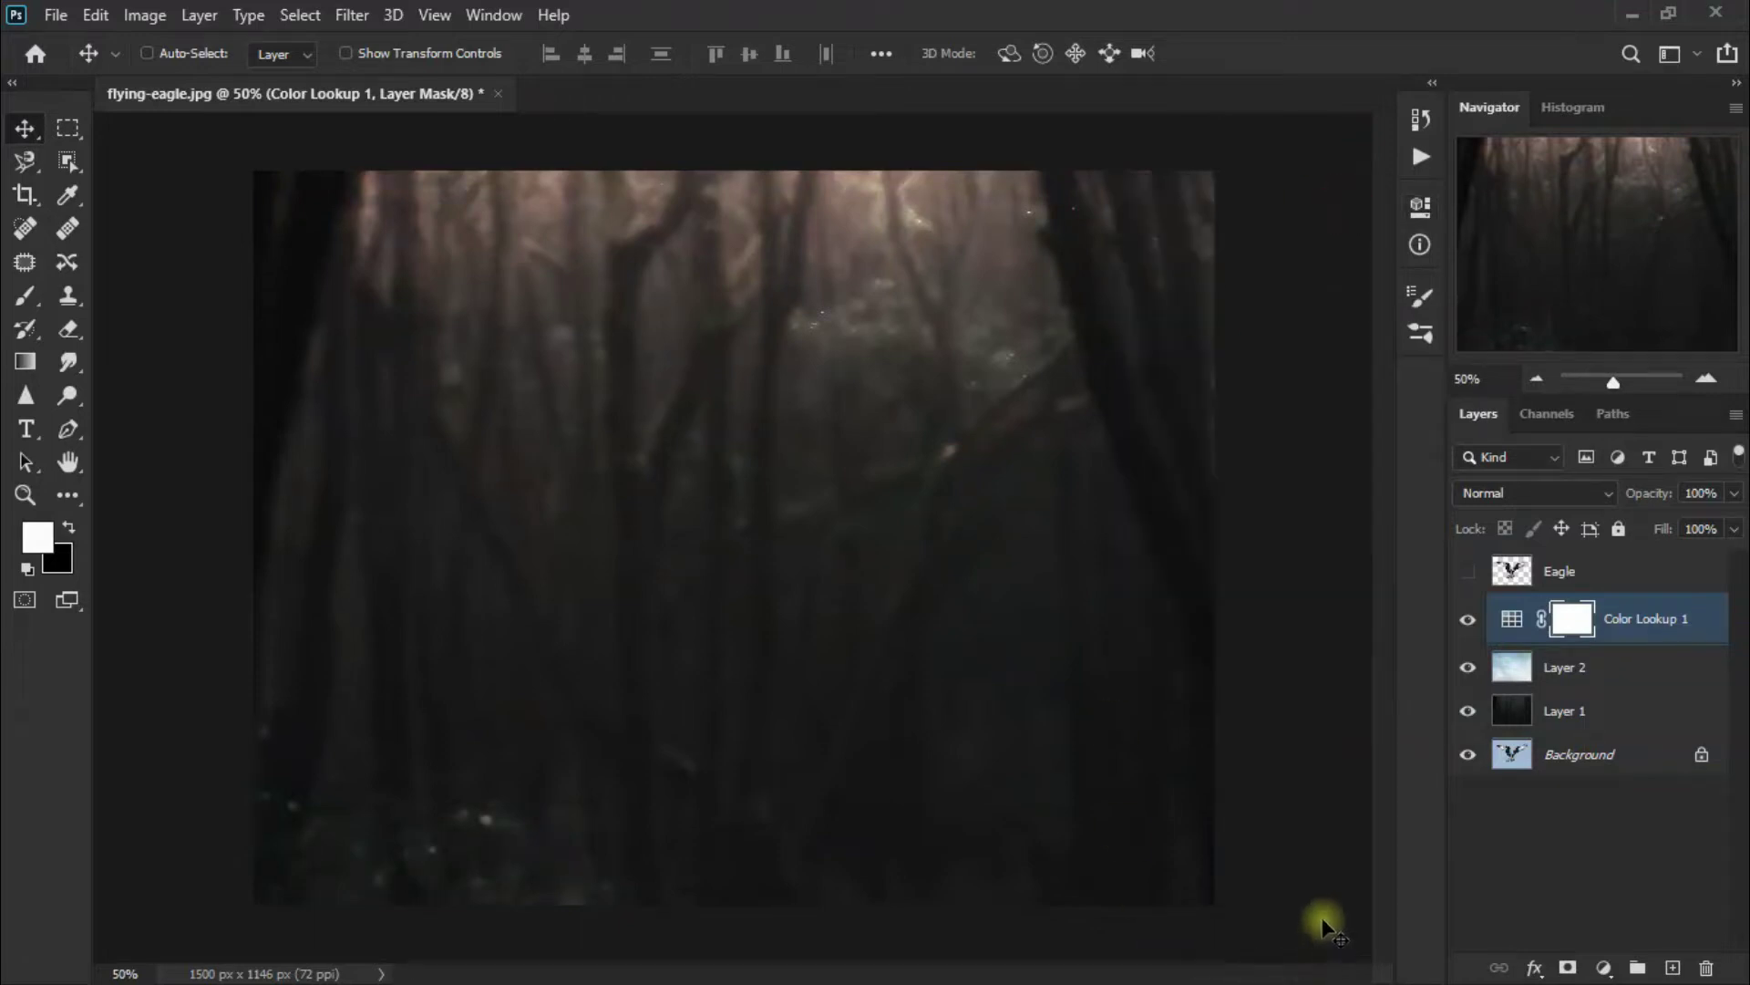
# Step: Unhide and duplicate the Eagle layer, converting the copy to a smart object
pyautogui.click(1639, 573)
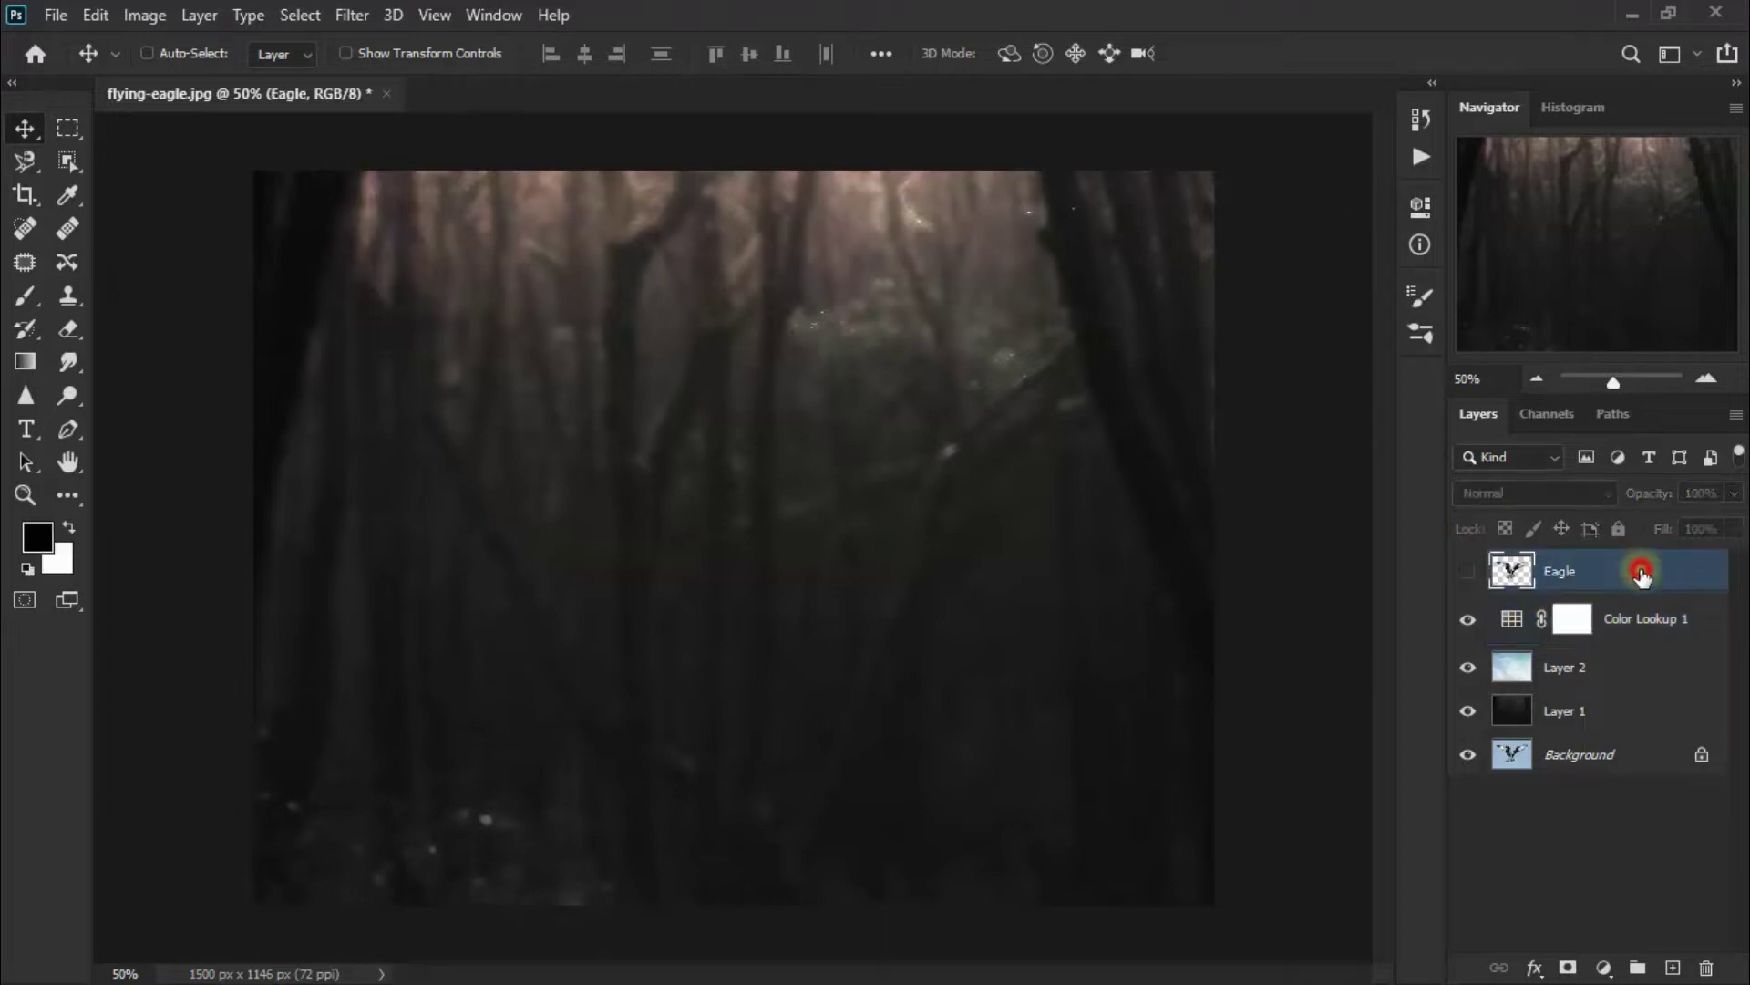
pyautogui.click(1467, 572)
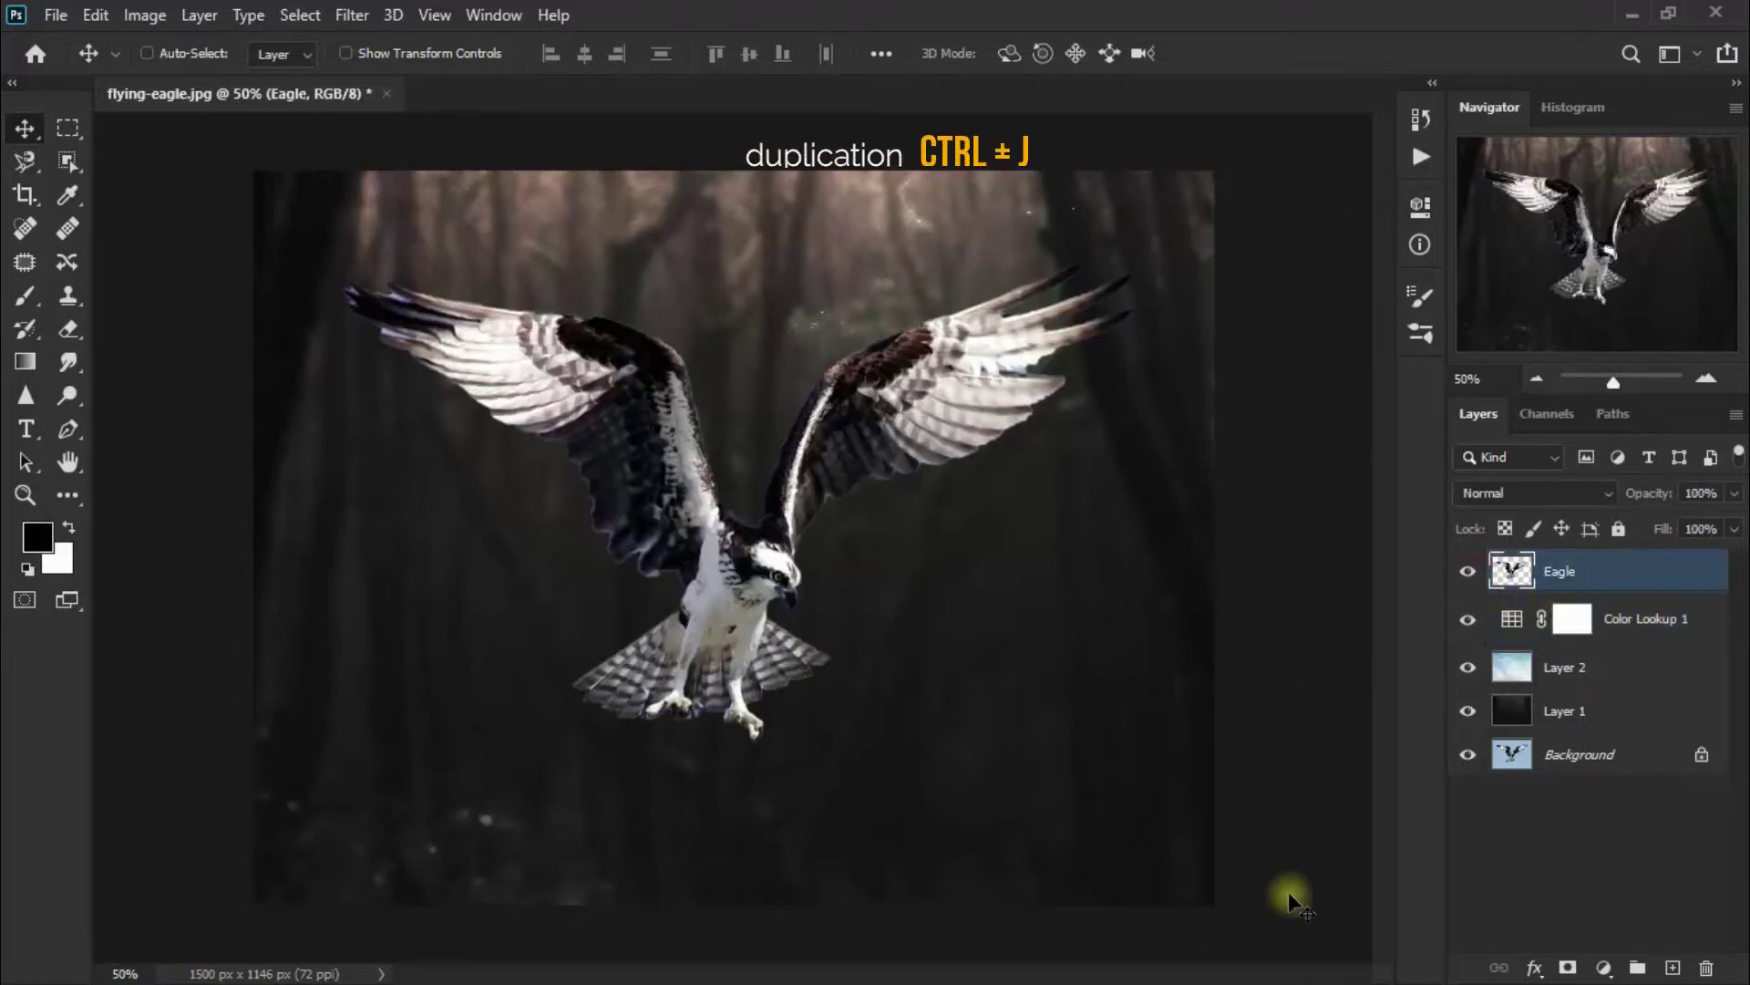
pyautogui.hotkey('ctrl', 'j')
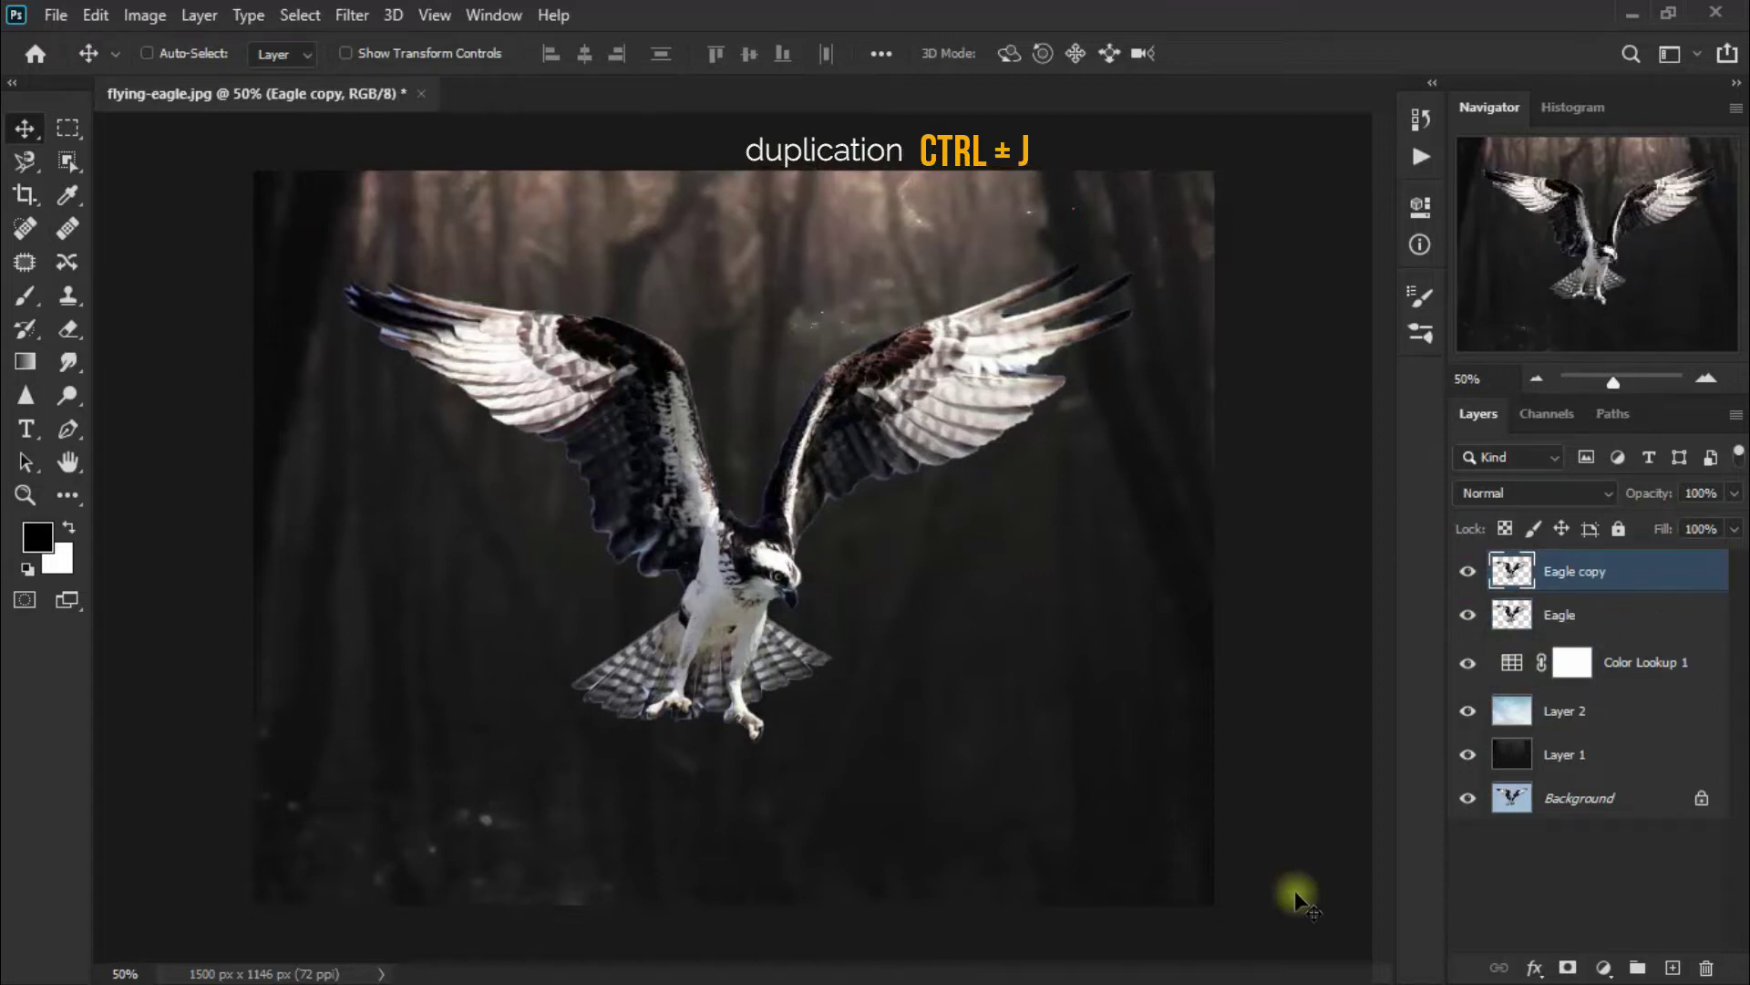
pyautogui.rightClick(1624, 570)
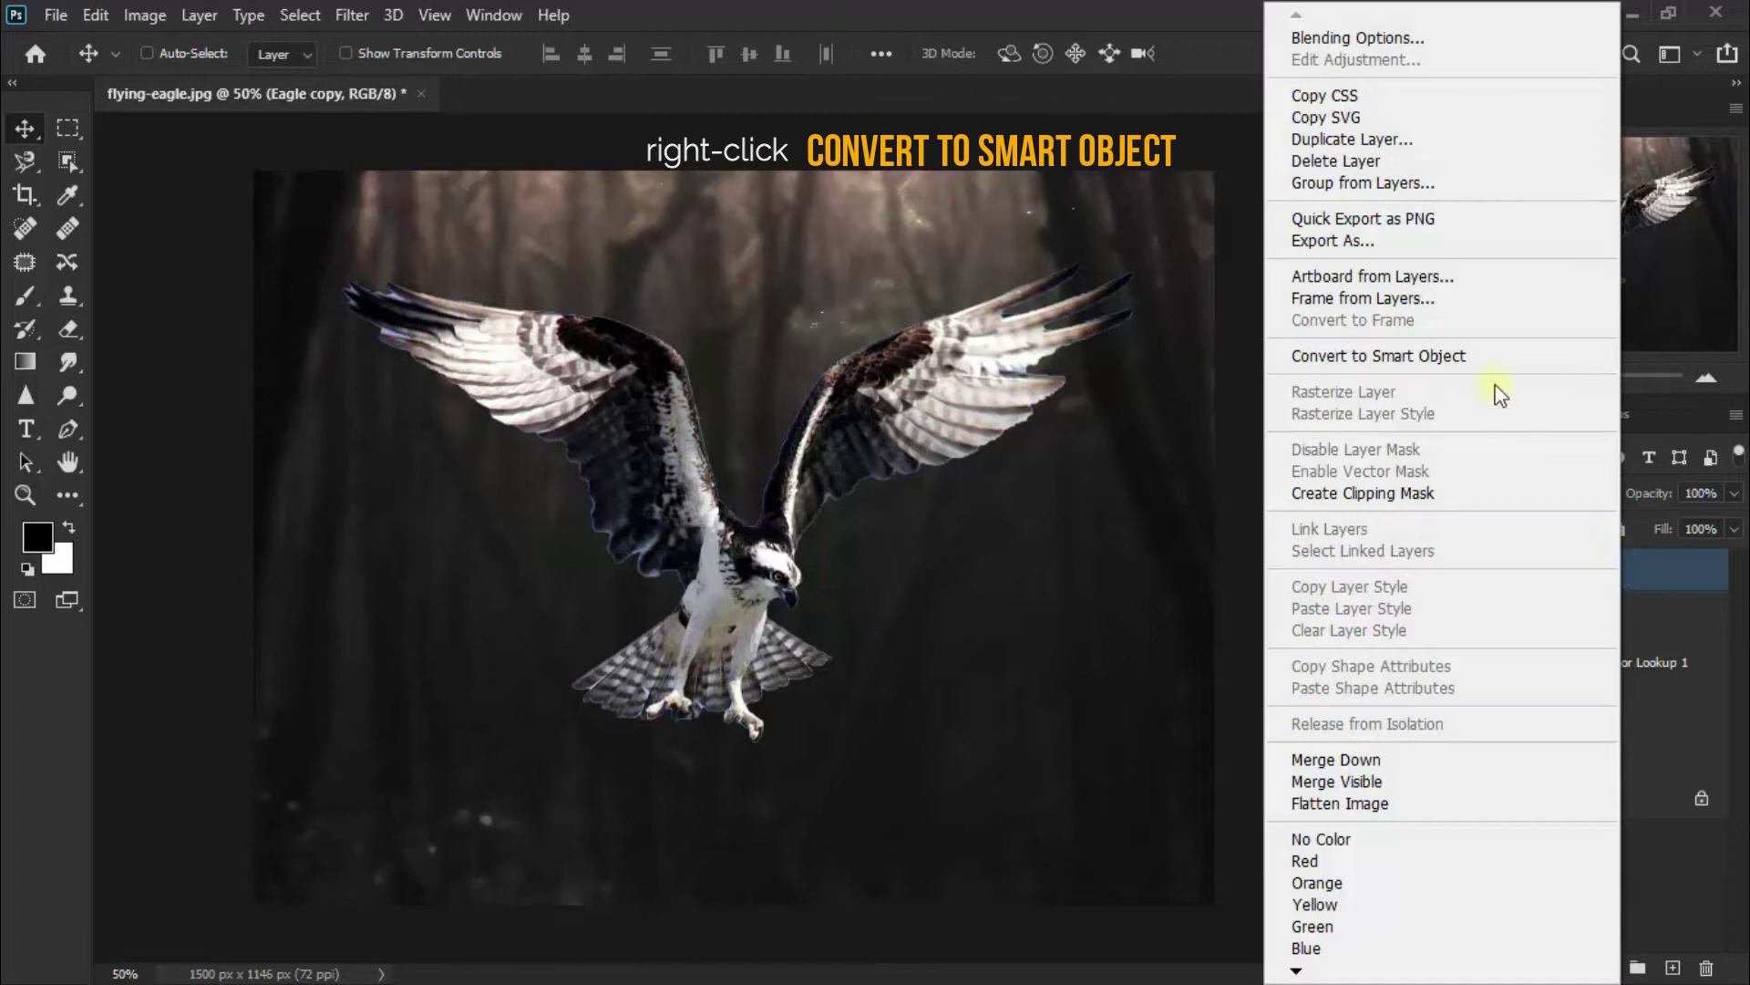
pyautogui.click(1491, 356)
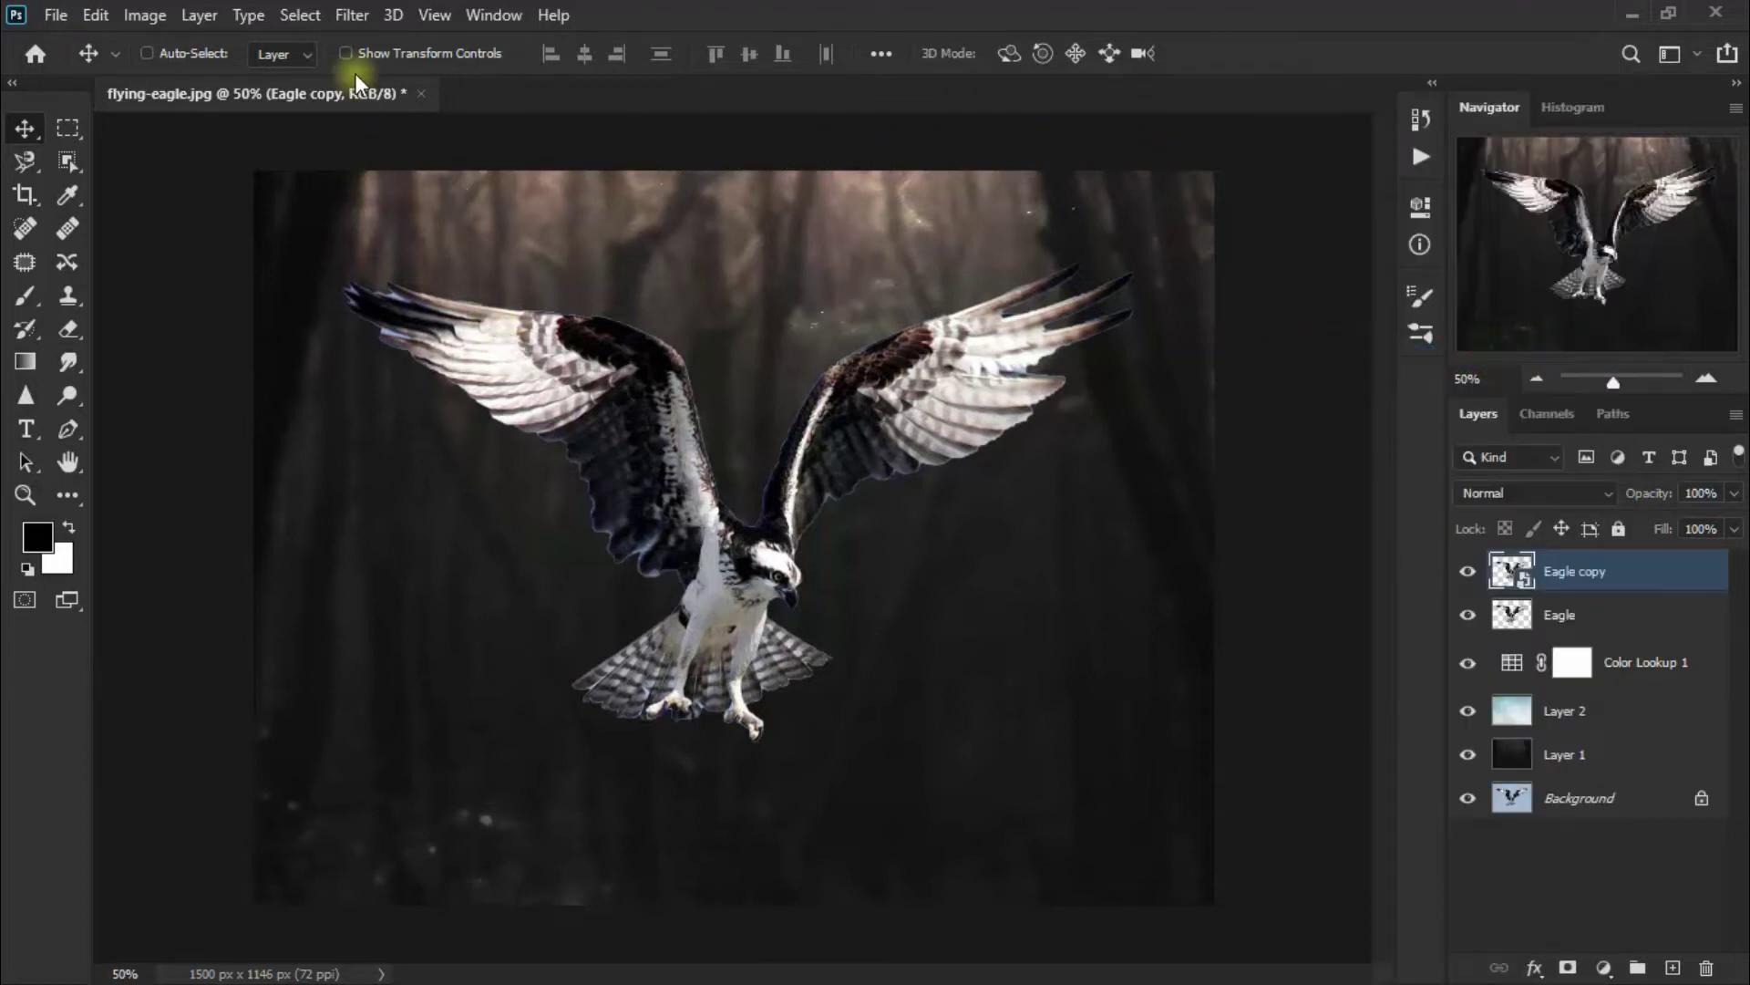
# Step: Apply a Gaussian Blur smart filter with a radius of 22,2 pixels to the Eagle copy layer
pyautogui.click(352, 15)
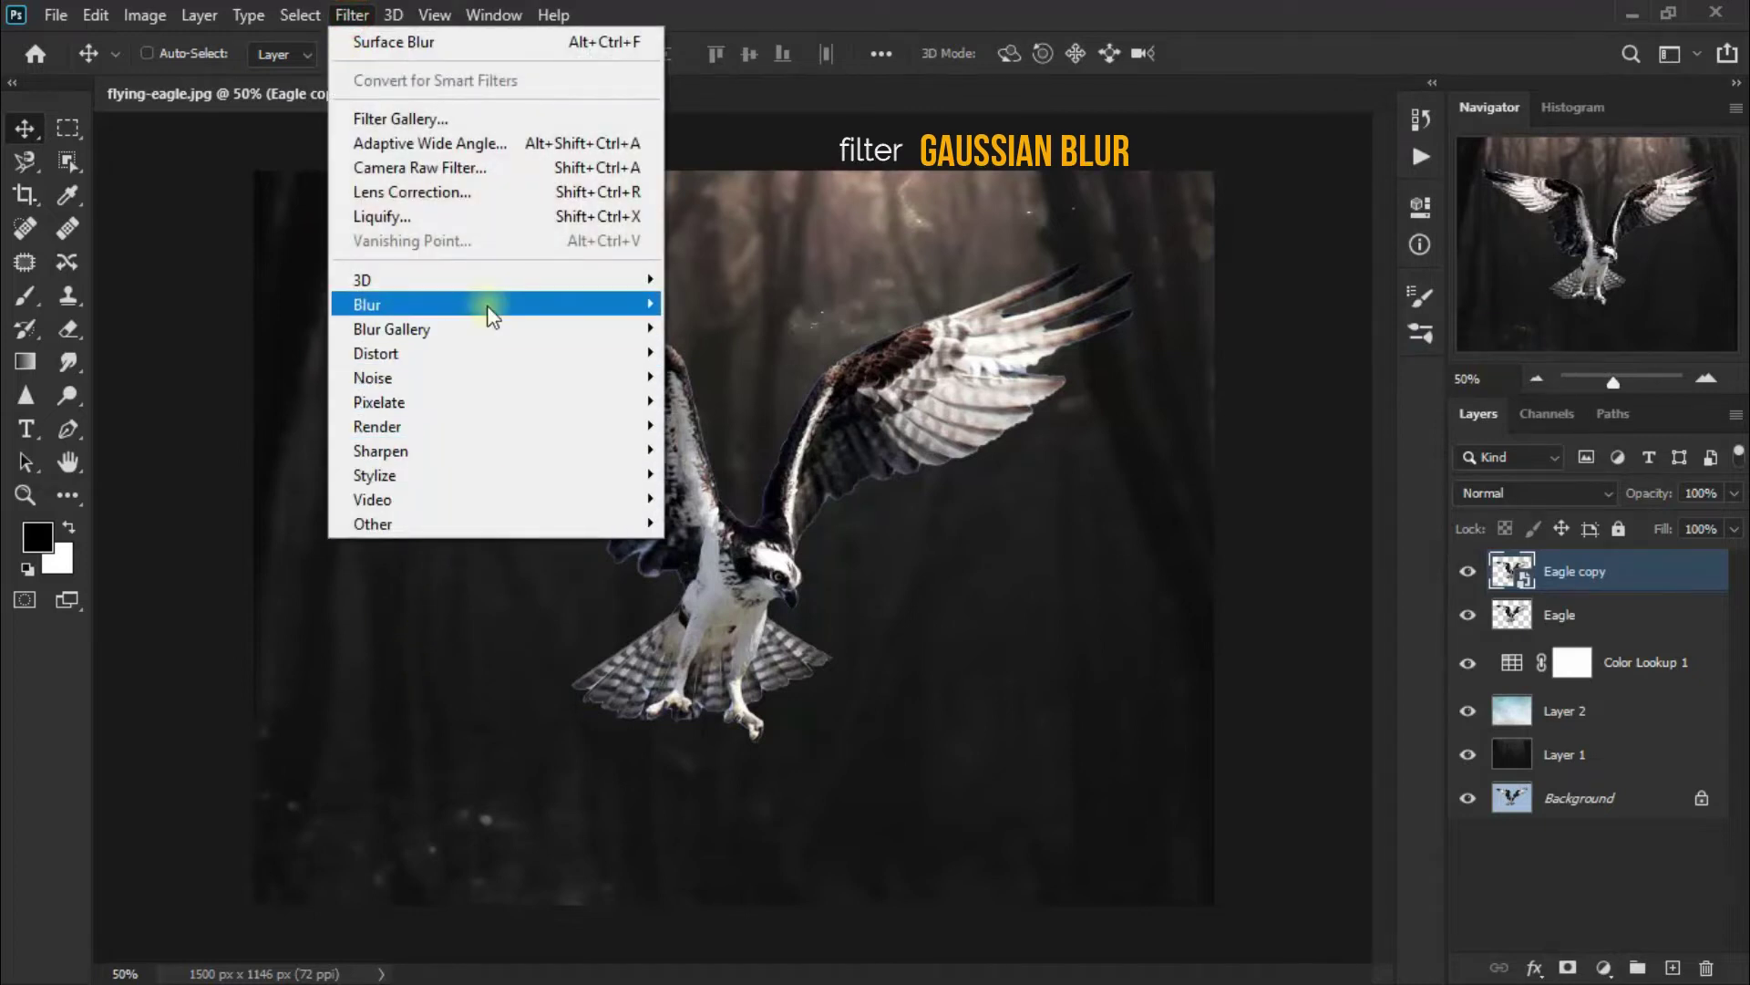
pyautogui.moveTo(484, 302)
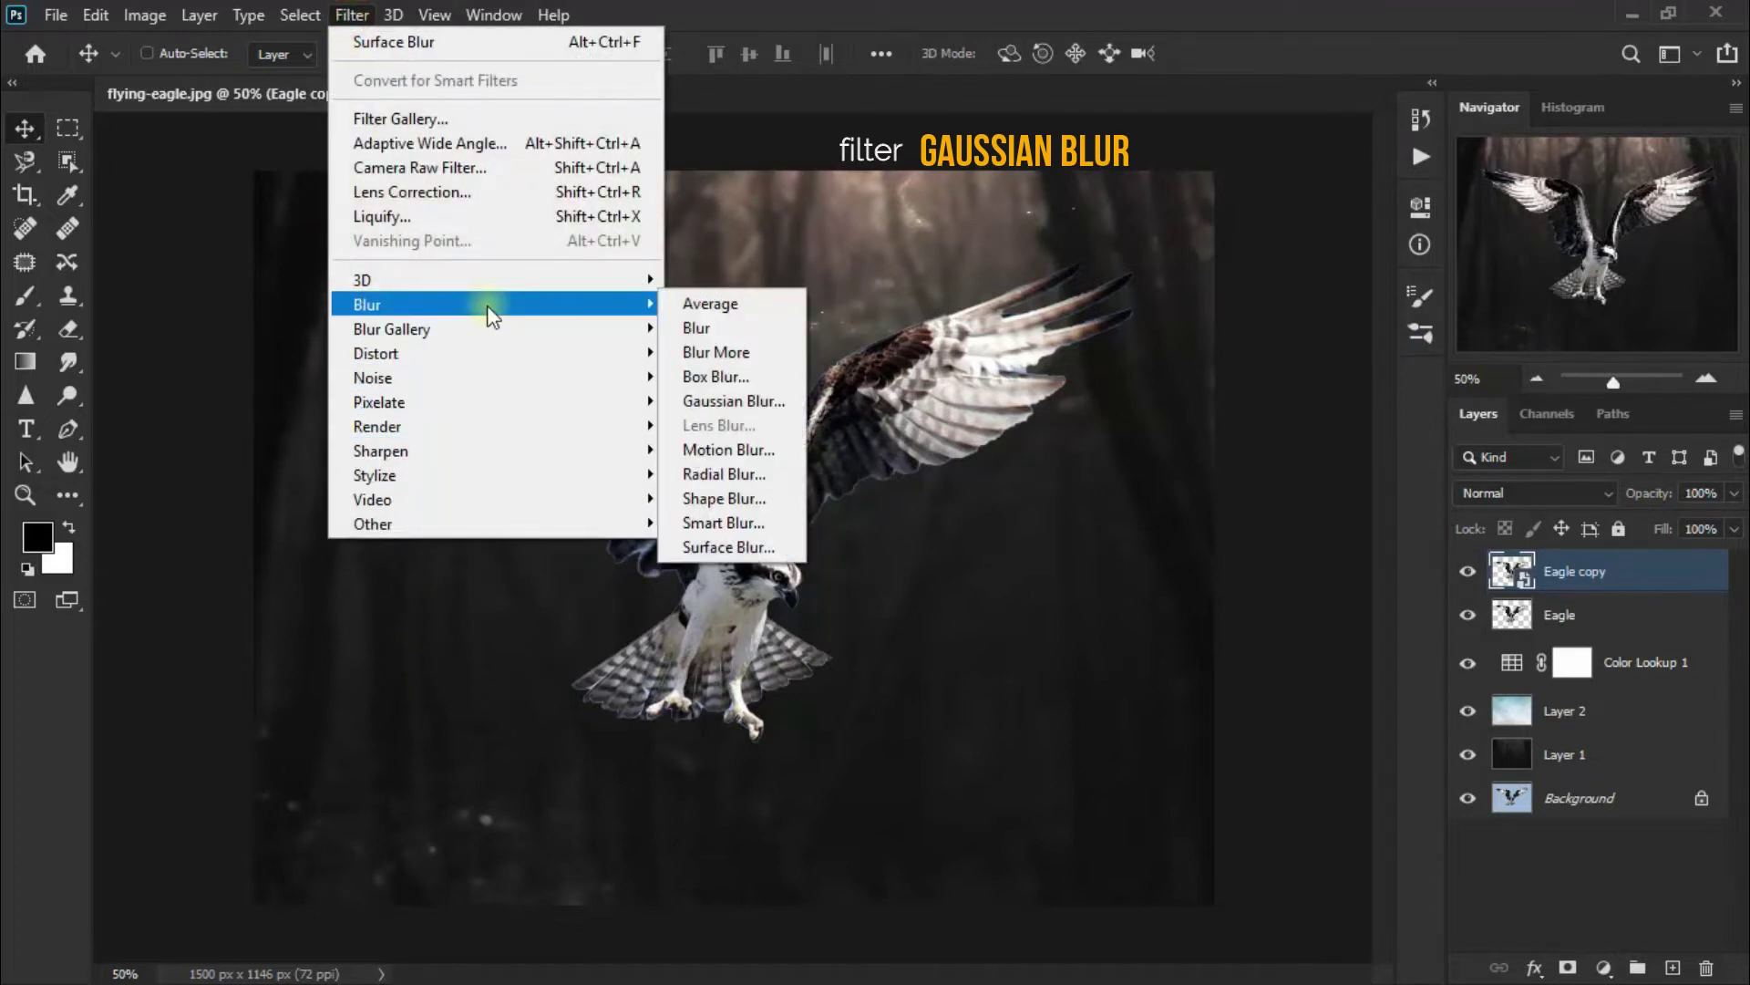
pyautogui.click(738, 402)
pyautogui.moveTo(1083, 556); pyautogui.dragTo(1027, 546)
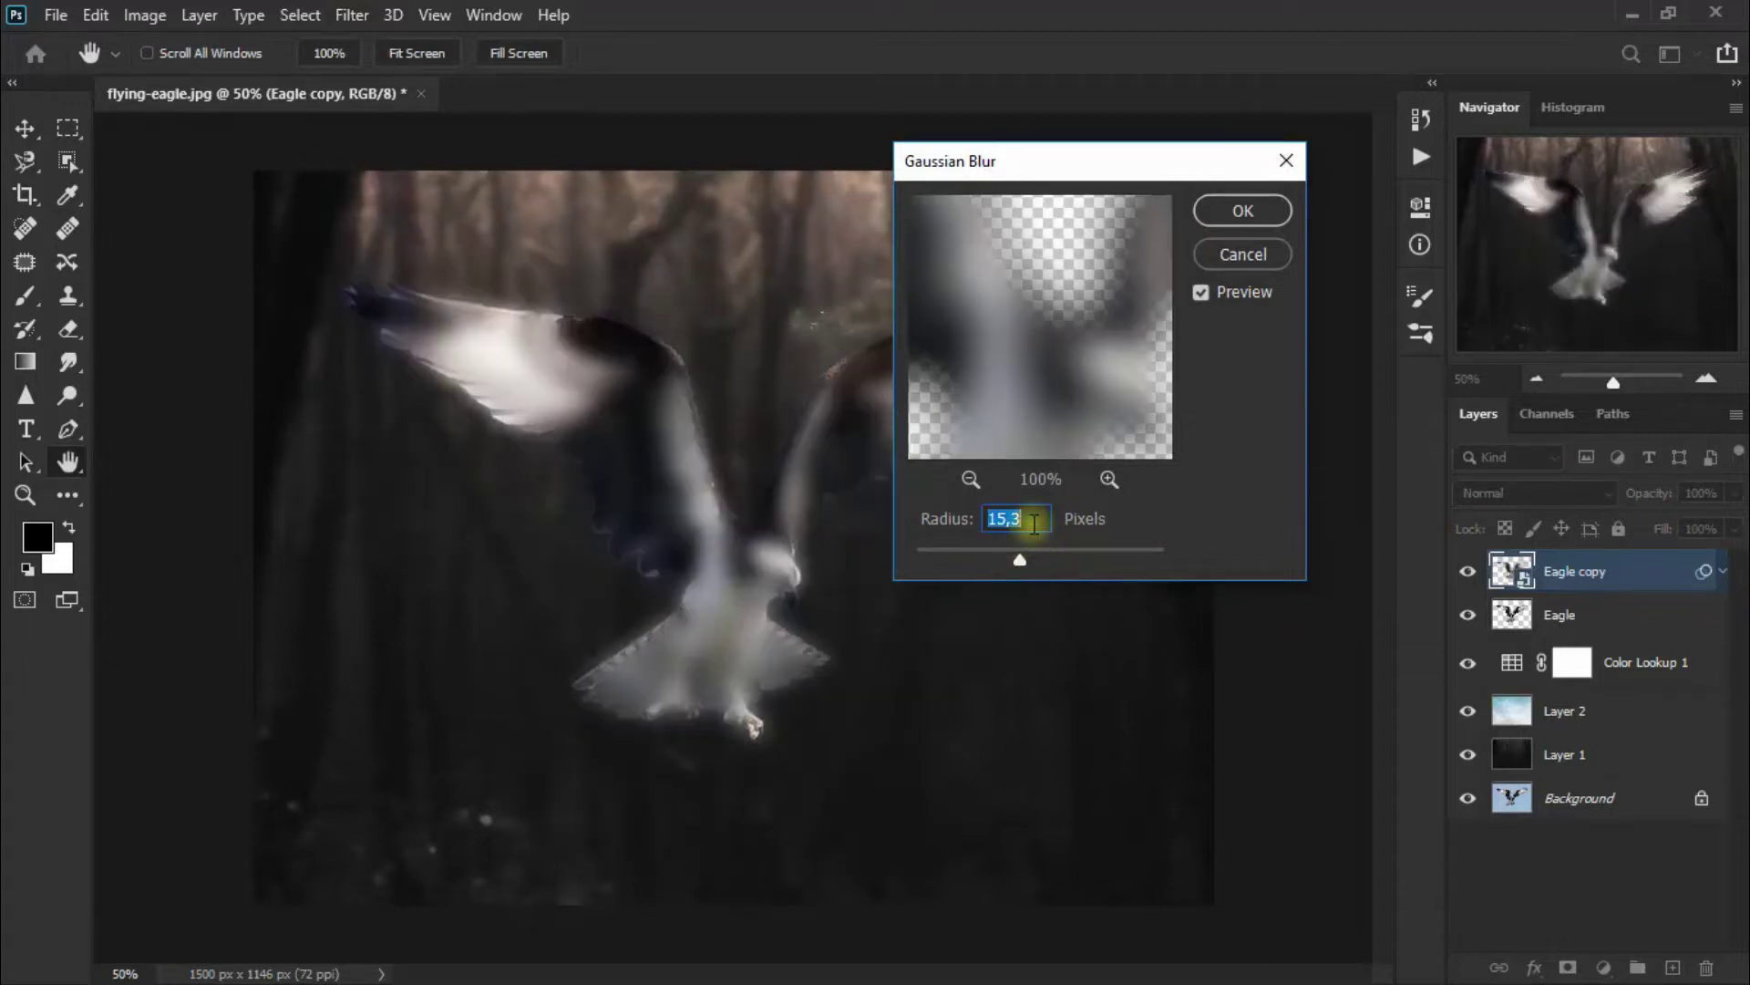
pyautogui.write('22,2')
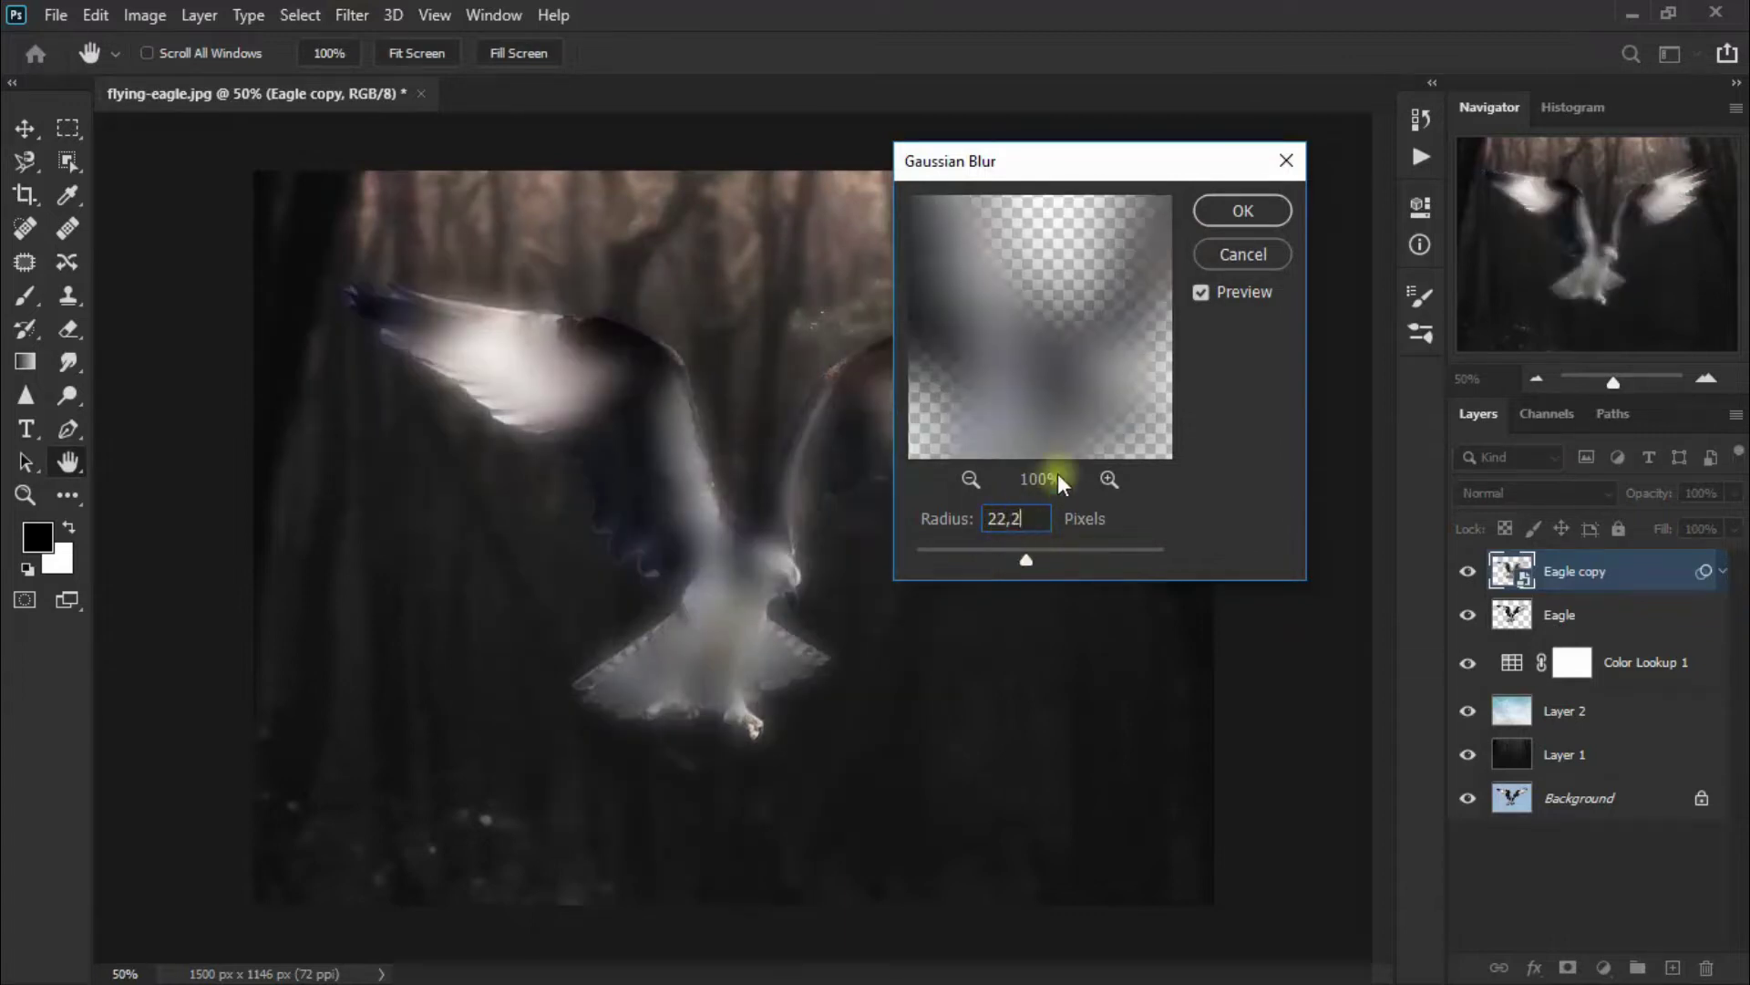
pyautogui.click(1260, 202)
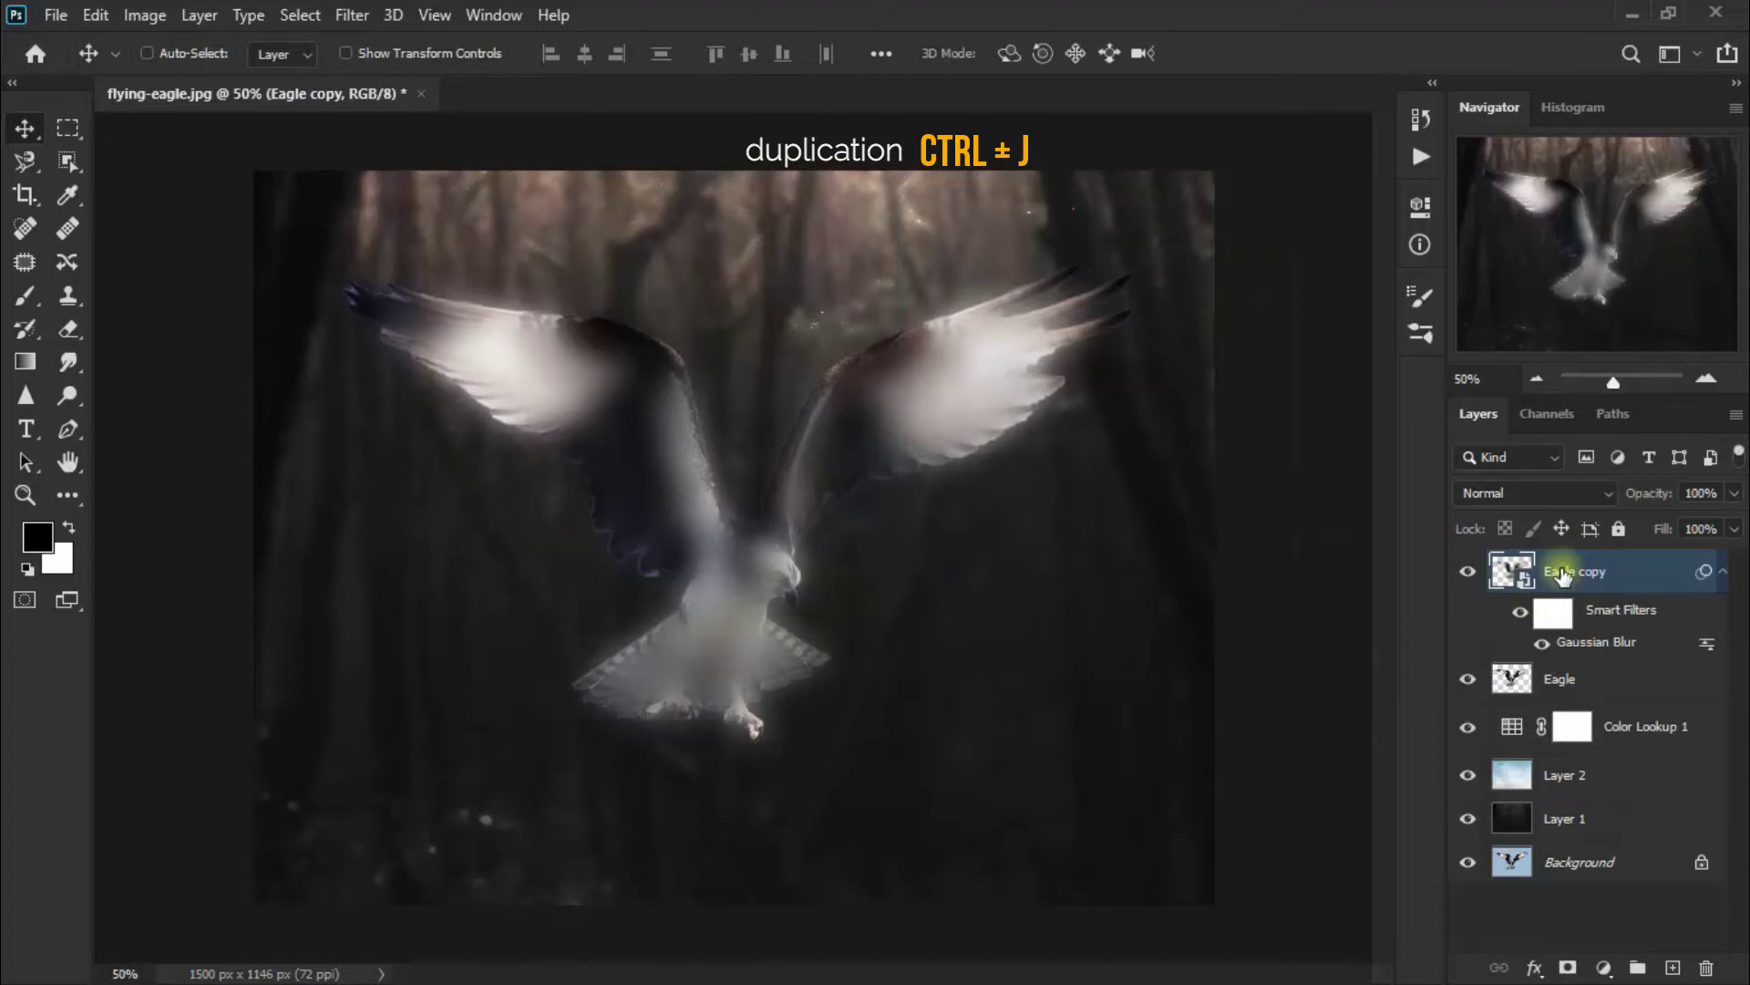
# Step: Duplicate the blurred Eagle copy layer and move the original Eagle copy below the Eagle layer
pyautogui.hotkey('ctrl', 'j')
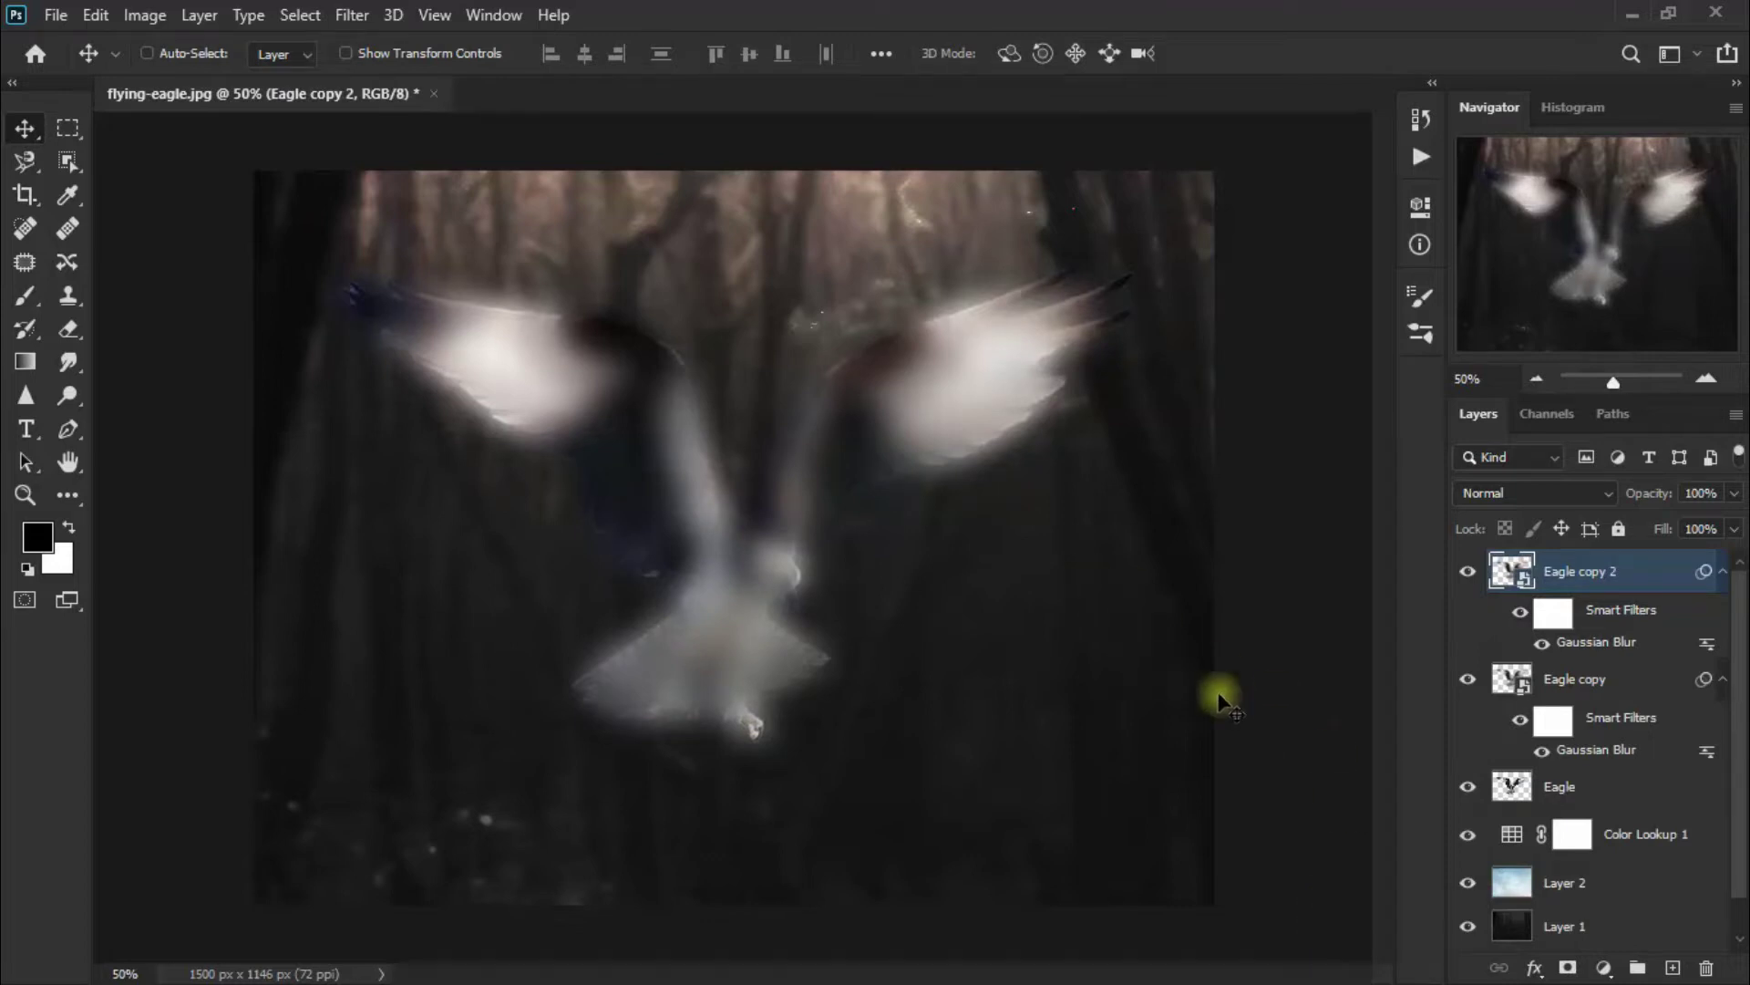
pyautogui.click(1722, 680)
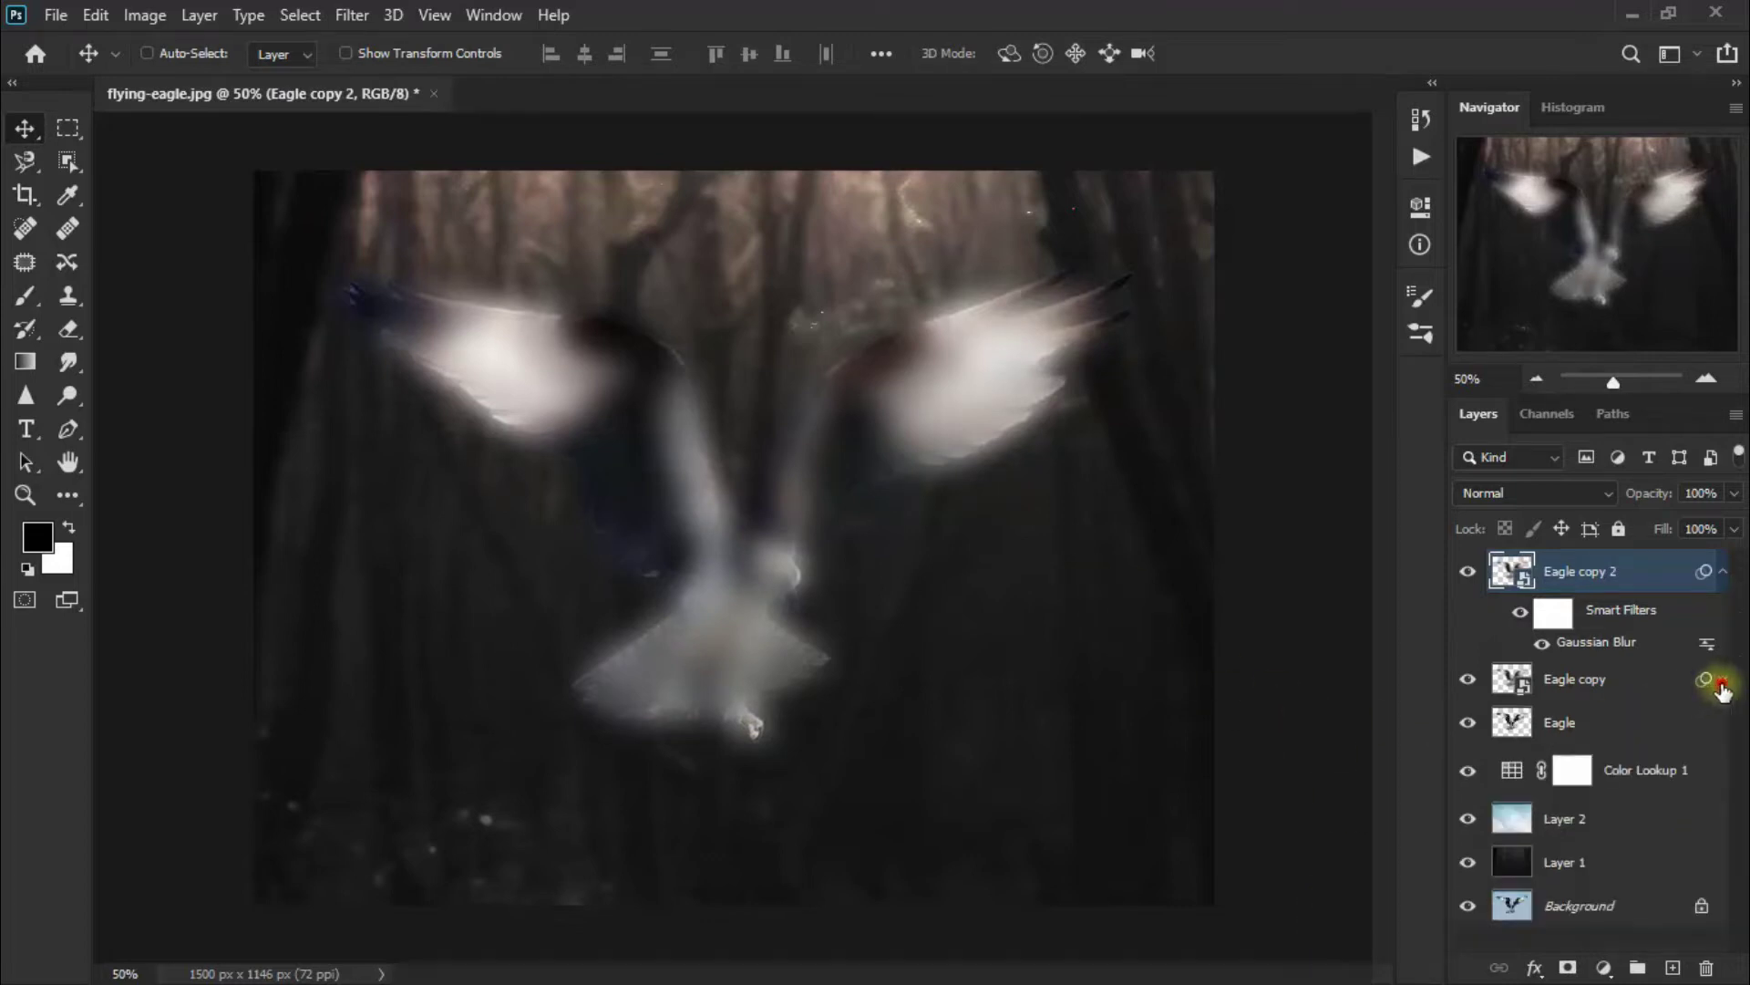
pyautogui.click(1634, 682)
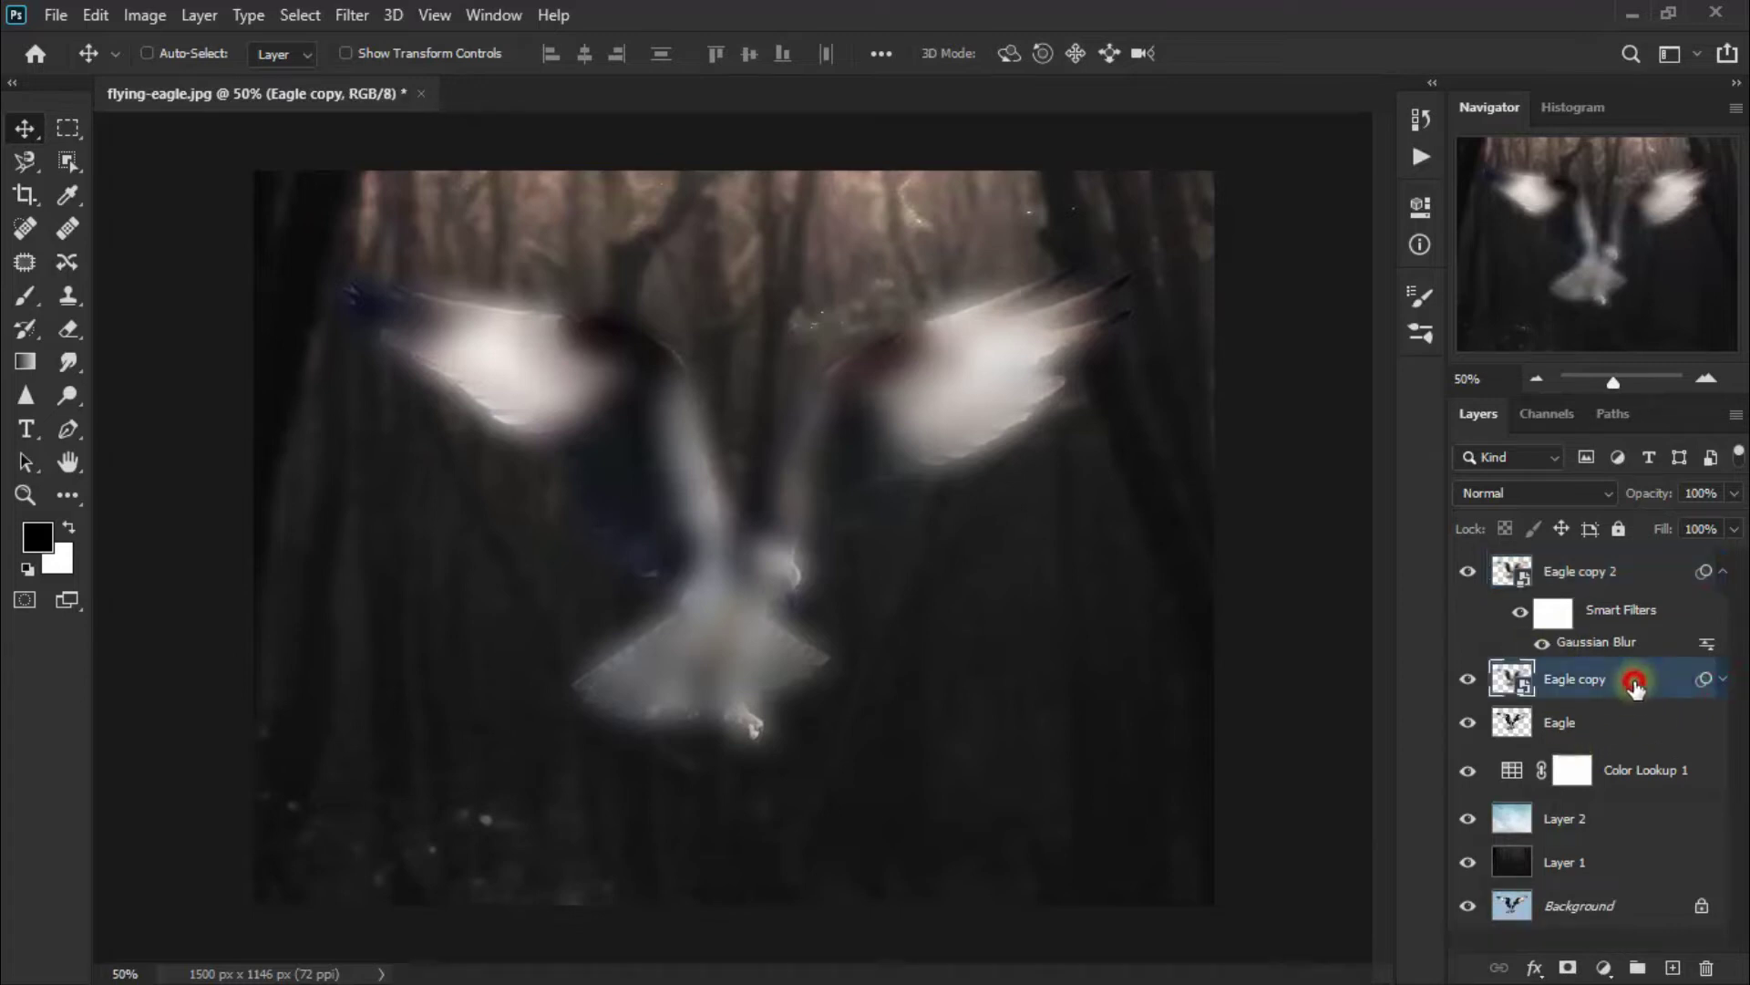
pyautogui.moveTo(1631, 684); pyautogui.dragTo(1625, 728)
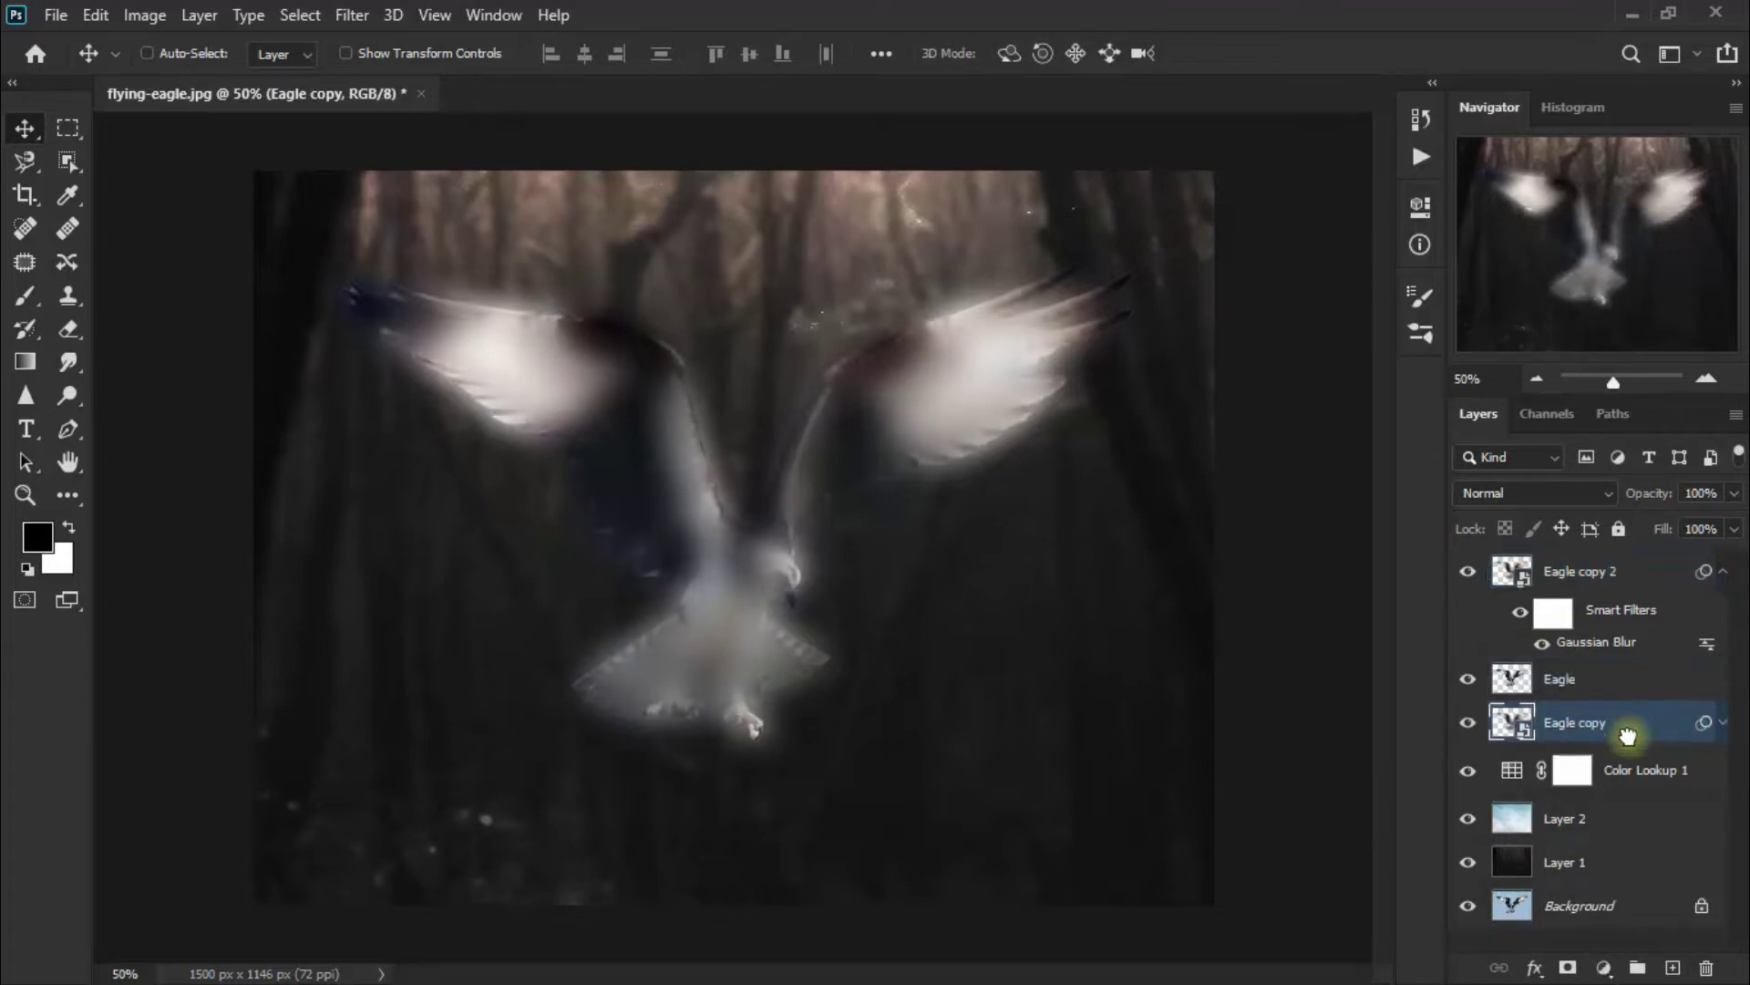
# Step: Set the Eagle copy layer's blending mode to Screen and hide the Eagle copy 2 layer
pyautogui.click(1489, 486)
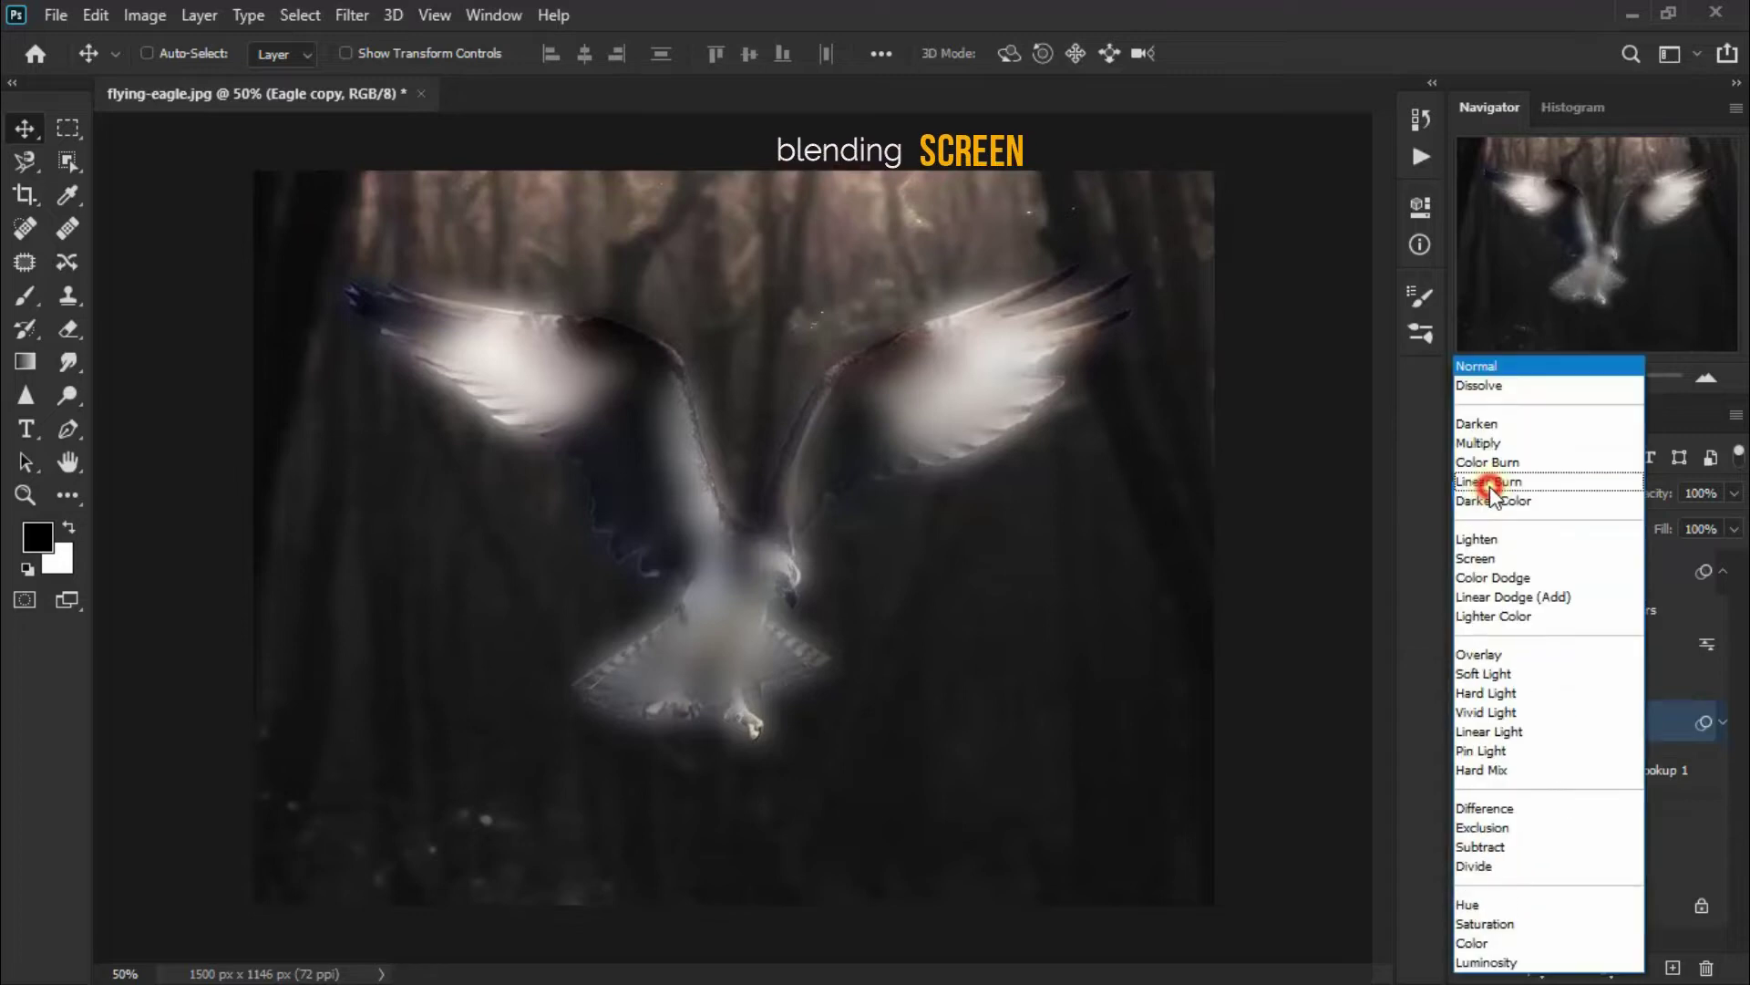
pyautogui.click(1509, 558)
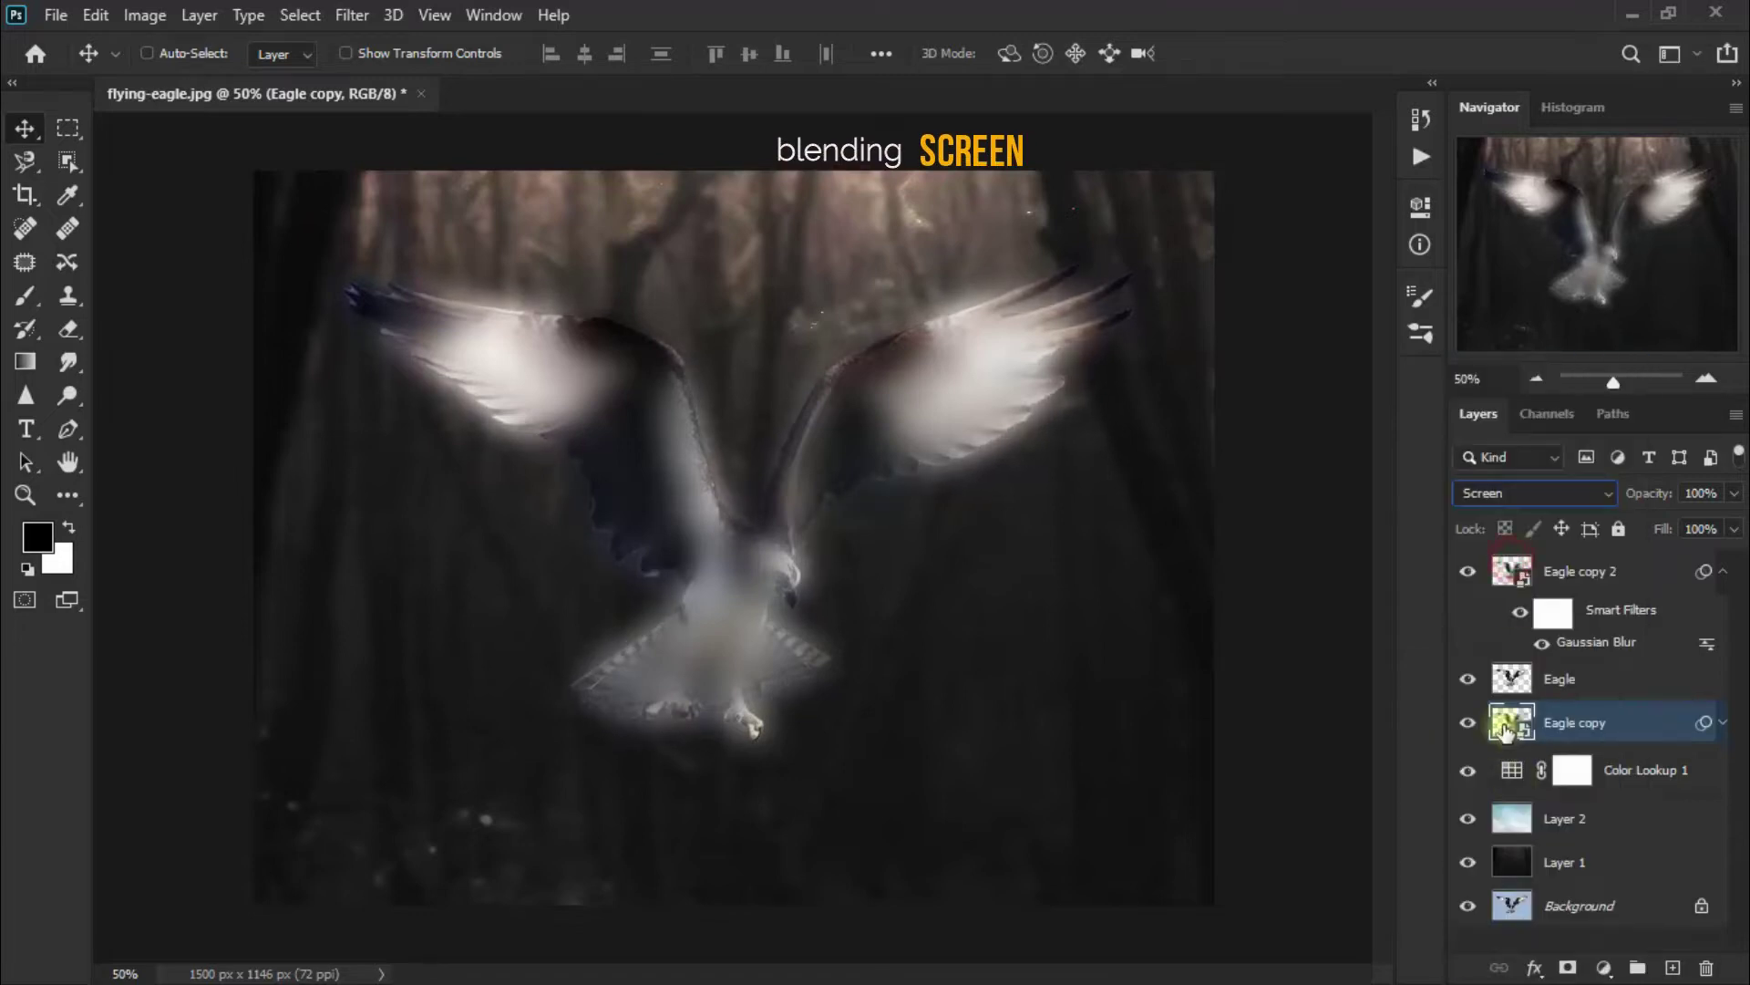
pyautogui.click(1465, 576)
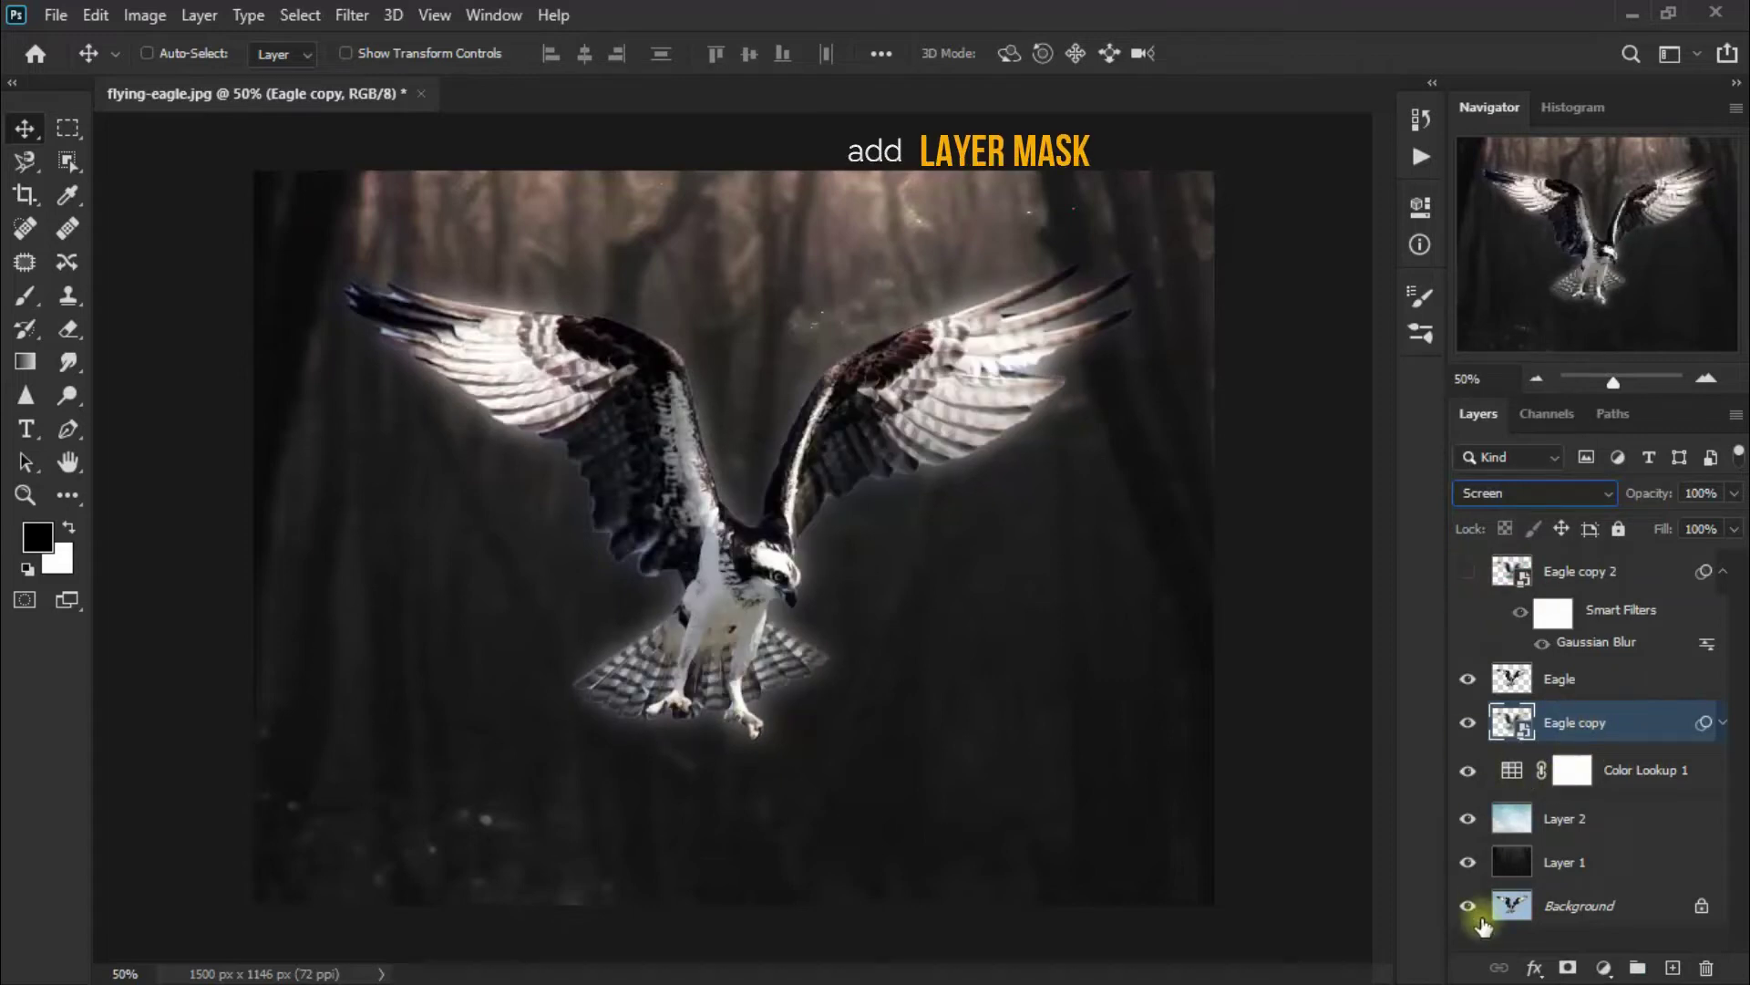
# Step: Add a layer mask to Eagle copy and erase the glow around the tail and legs with the Eraser at 49% opacity
pyautogui.click(1572, 968)
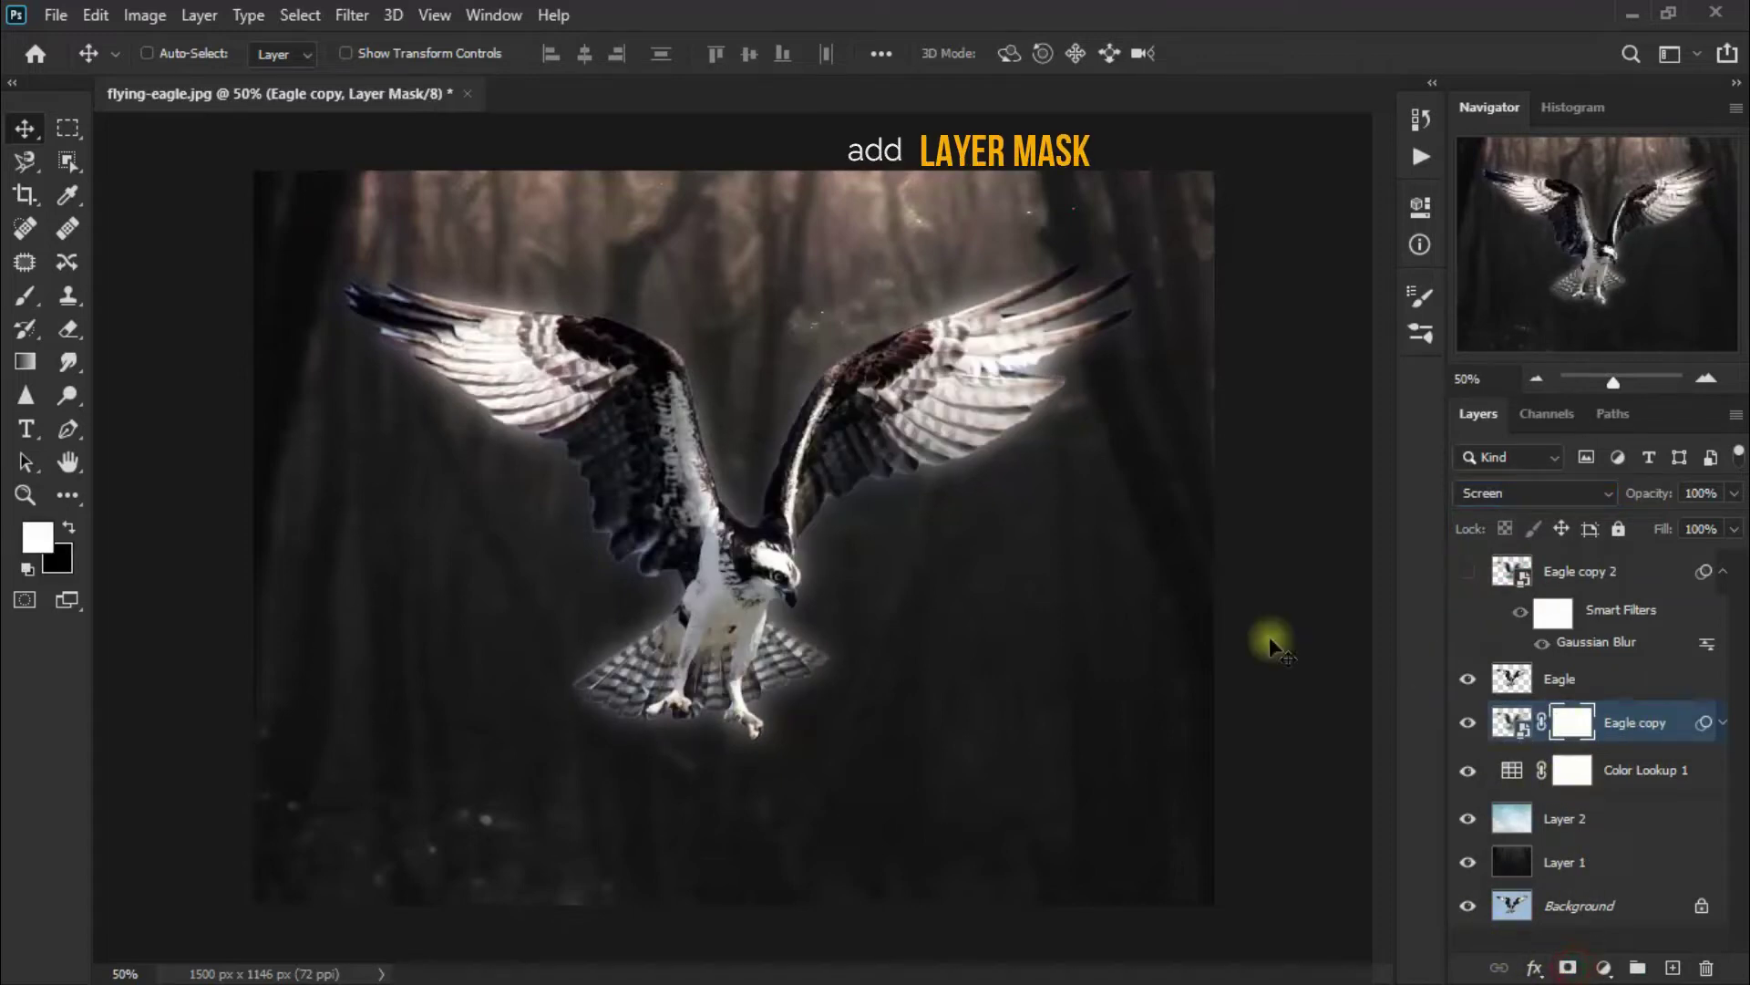
pyautogui.click(70, 330)
pyautogui.click(231, 330)
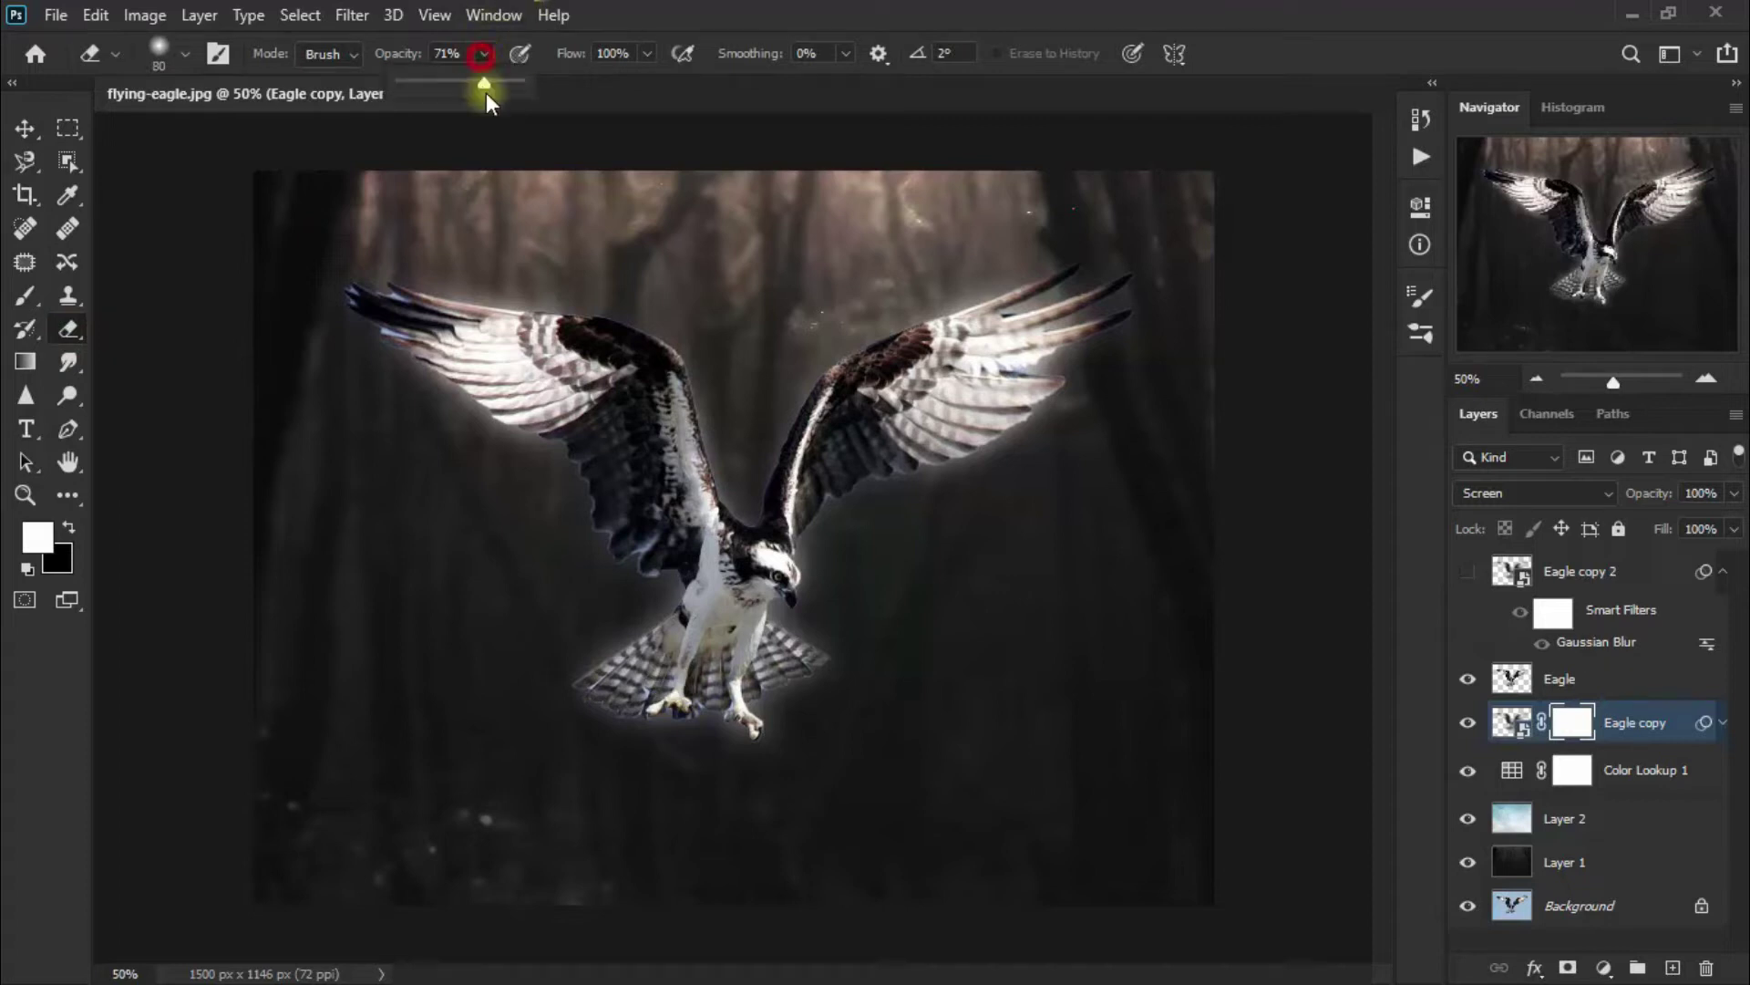
pyautogui.click(988, 4)
pyautogui.moveTo(782, 696); pyautogui.dragTo(494, 755)
pyautogui.moveTo(702, 727)
pyautogui.mouseDown()
pyautogui.moveTo(606, 736)
pyautogui.moveTo(573, 698)
pyautogui.mouseUp()
pyautogui.moveTo(762, 686); pyautogui.dragTo(613, 658)
pyautogui.moveTo(661, 635); pyautogui.dragTo(629, 661)
pyautogui.moveTo(746, 658); pyautogui.dragTo(697, 670)
pyautogui.moveTo(750, 693); pyautogui.dragTo(703, 708)
pyautogui.moveTo(736, 710)
pyautogui.mouseDown()
pyautogui.moveTo(665, 741)
pyautogui.moveTo(578, 704)
pyautogui.mouseUp()
pyautogui.moveTo(715, 684); pyautogui.dragTo(610, 669)
pyautogui.moveTo(764, 695); pyautogui.dragTo(728, 749)
pyautogui.moveTo(782, 654); pyautogui.dragTo(663, 627)
pyautogui.moveTo(759, 644)
pyautogui.mouseDown()
pyautogui.moveTo(726, 630)
pyautogui.moveTo(691, 679)
pyautogui.moveTo(638, 695)
pyautogui.mouseUp()
pyautogui.moveTo(813, 676)
pyautogui.mouseDown()
pyautogui.moveTo(853, 681)
pyautogui.moveTo(556, 716)
pyautogui.mouseUp()
pyautogui.moveTo(832, 669)
pyautogui.mouseDown()
pyautogui.moveTo(711, 689)
pyautogui.moveTo(857, 687)
pyautogui.mouseUp()
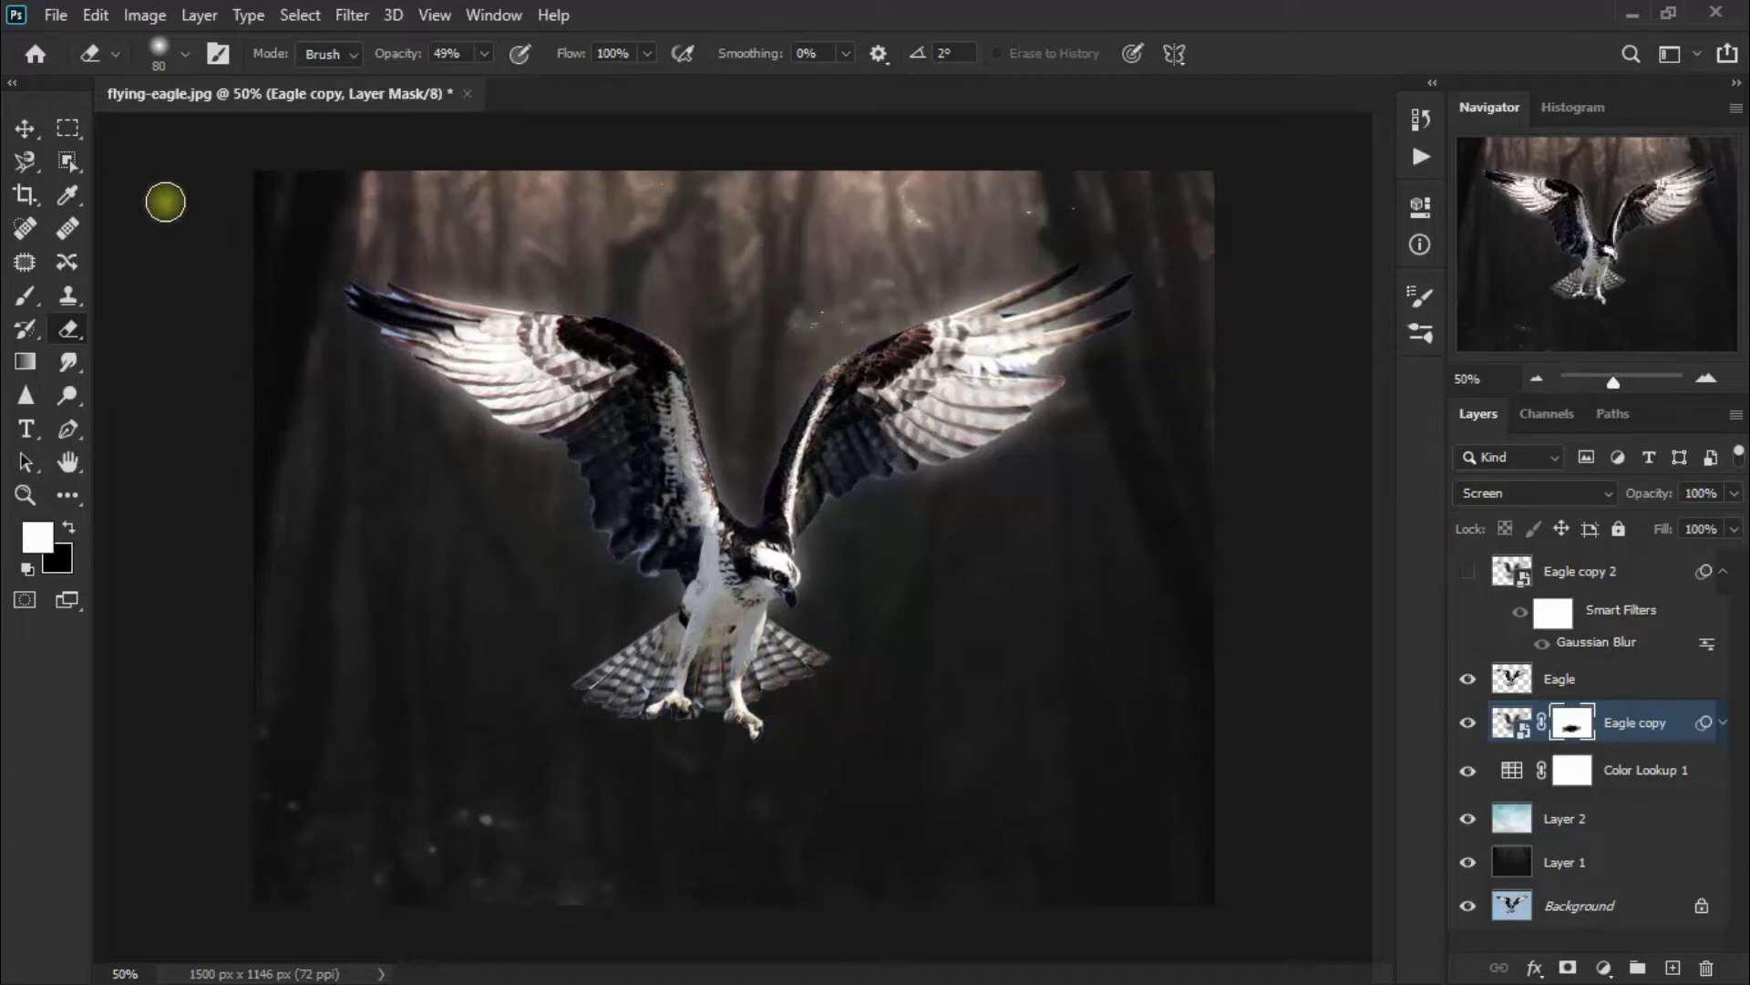
pyautogui.click(25, 127)
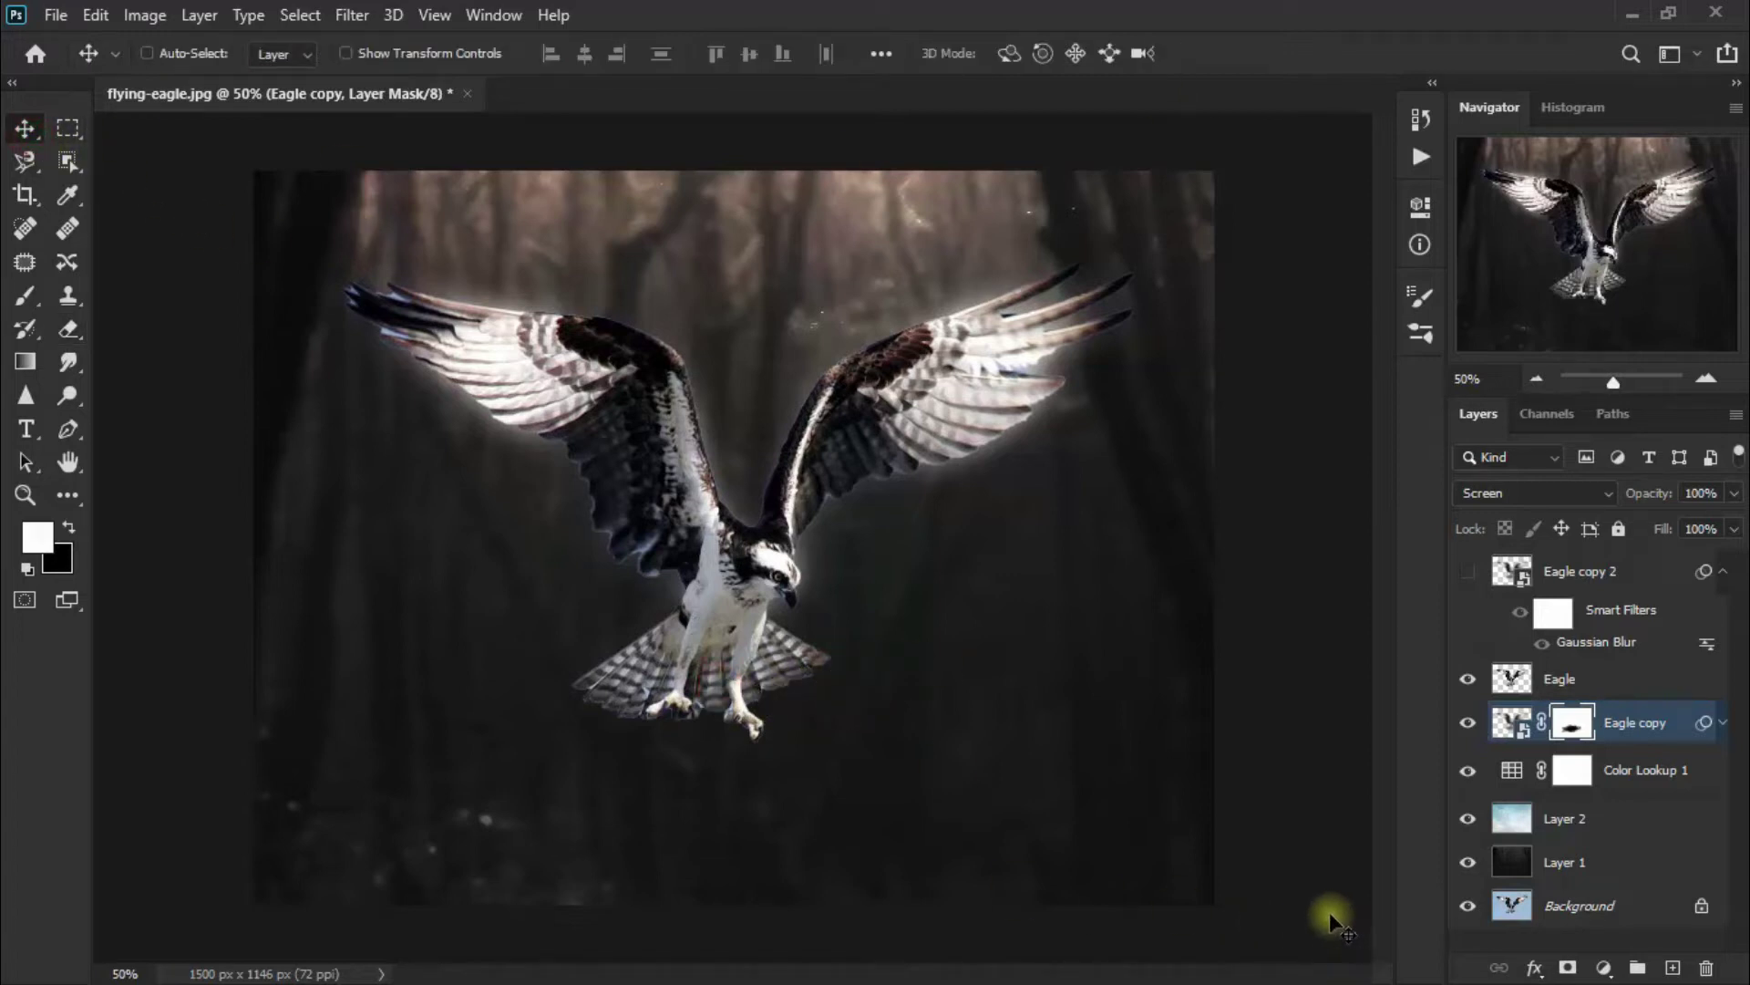
# Step: Show the Eagle copy 2 layer, set its blending mode to Overlay and compare the image with the layer hidden and shown
pyautogui.click(1469, 573)
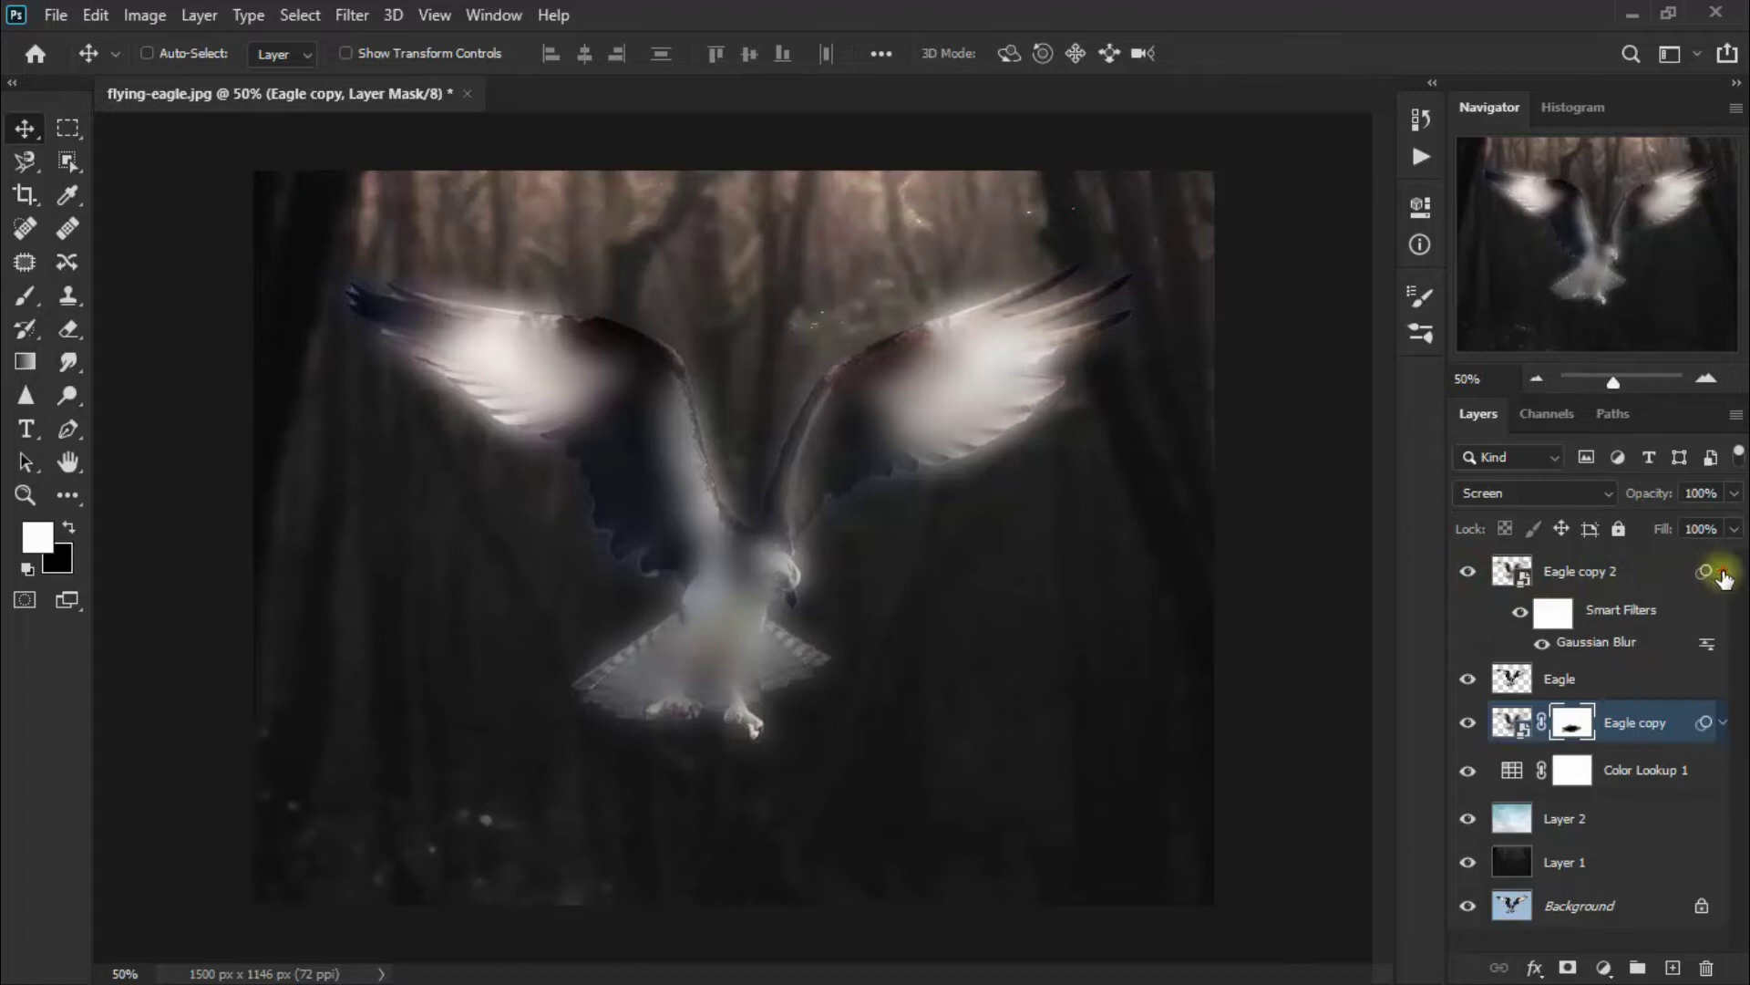
pyautogui.click(1722, 572)
pyautogui.click(1603, 577)
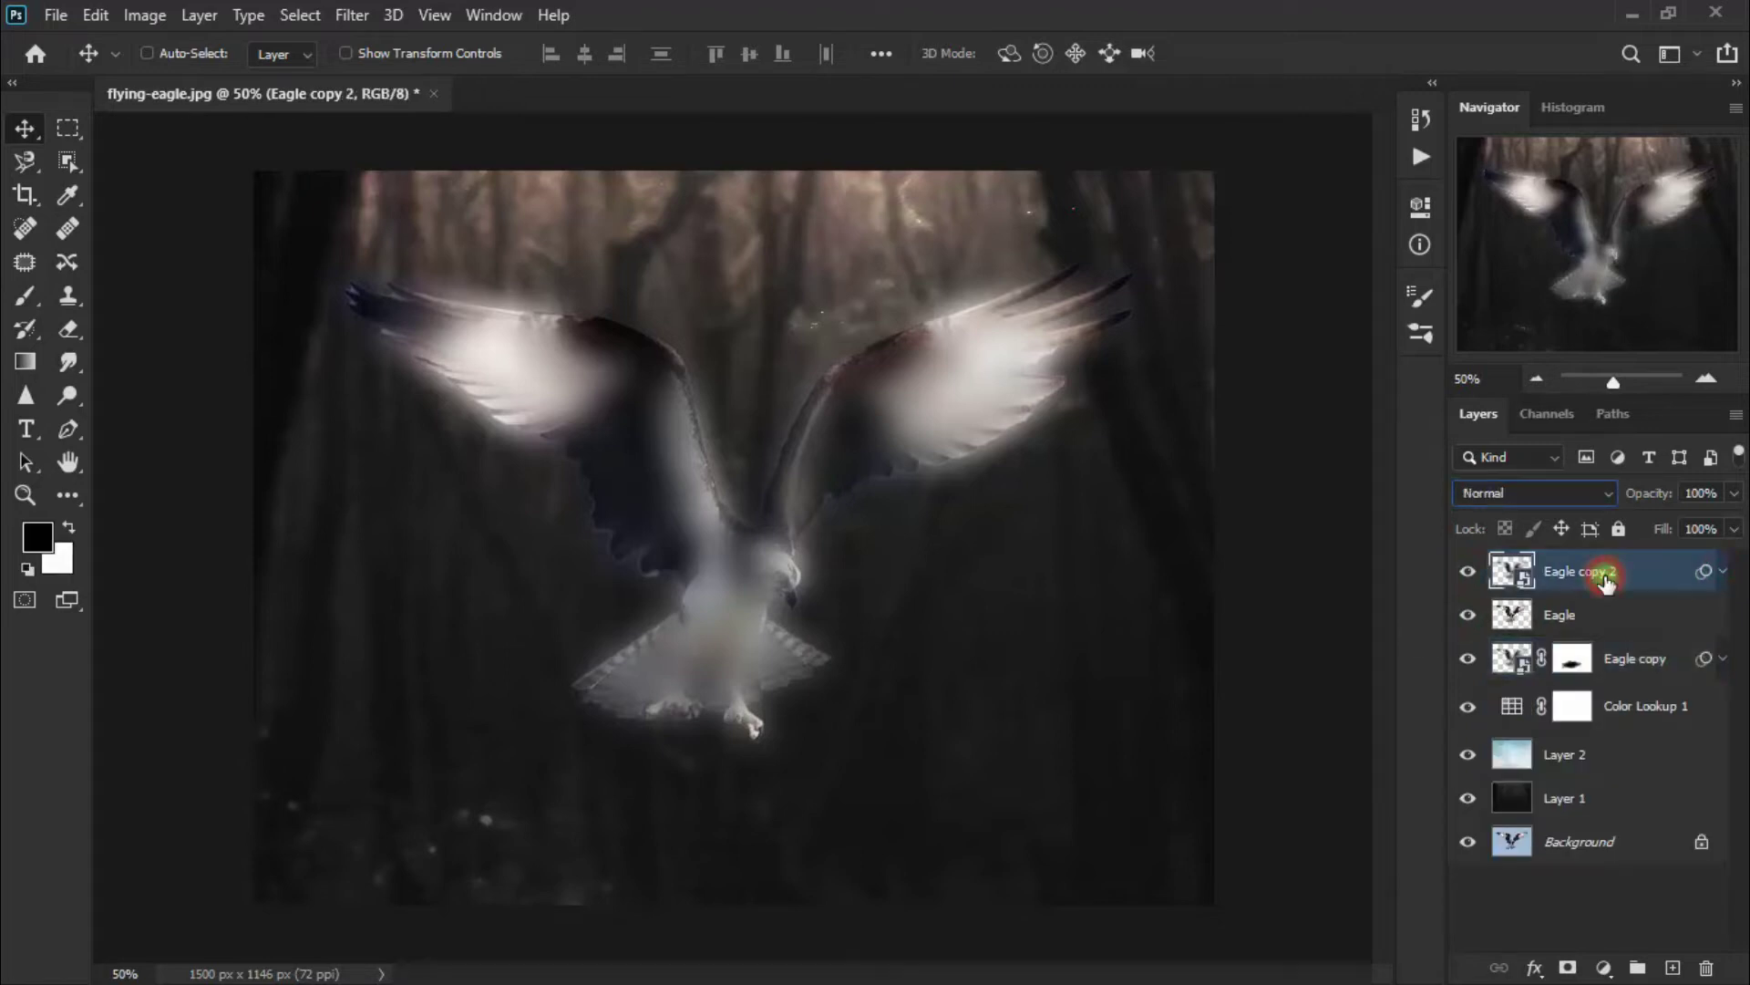
pyautogui.click(1514, 493)
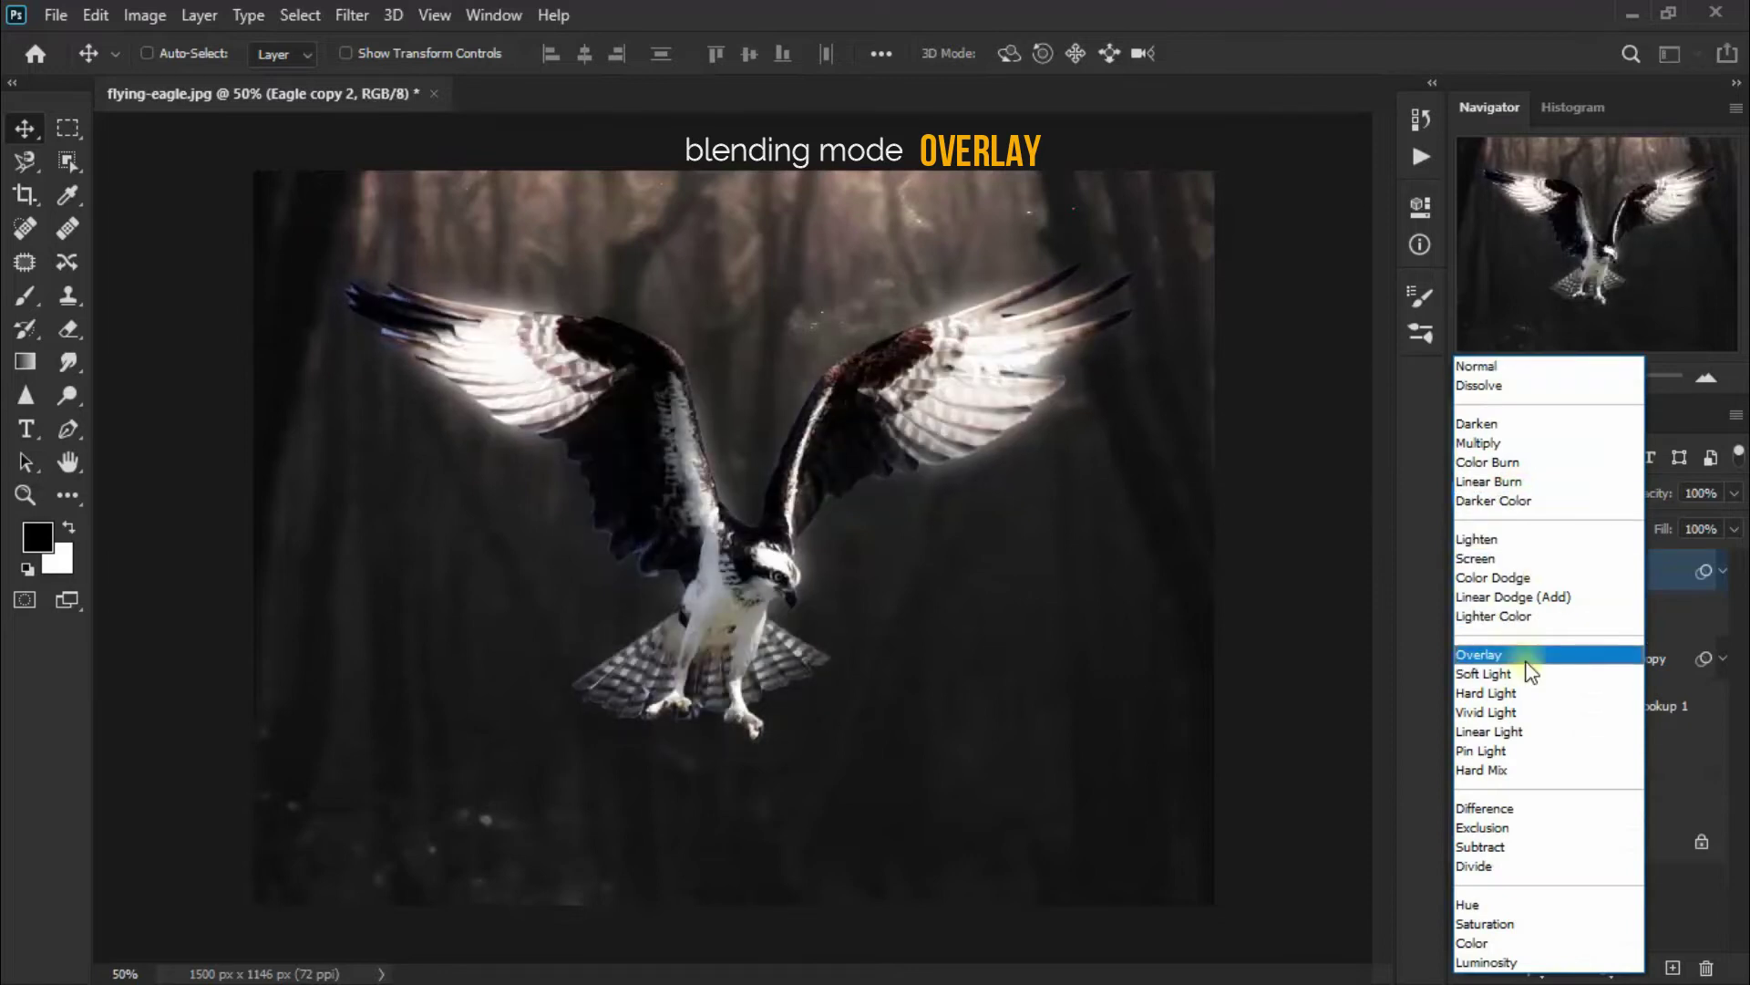
pyautogui.click(1518, 657)
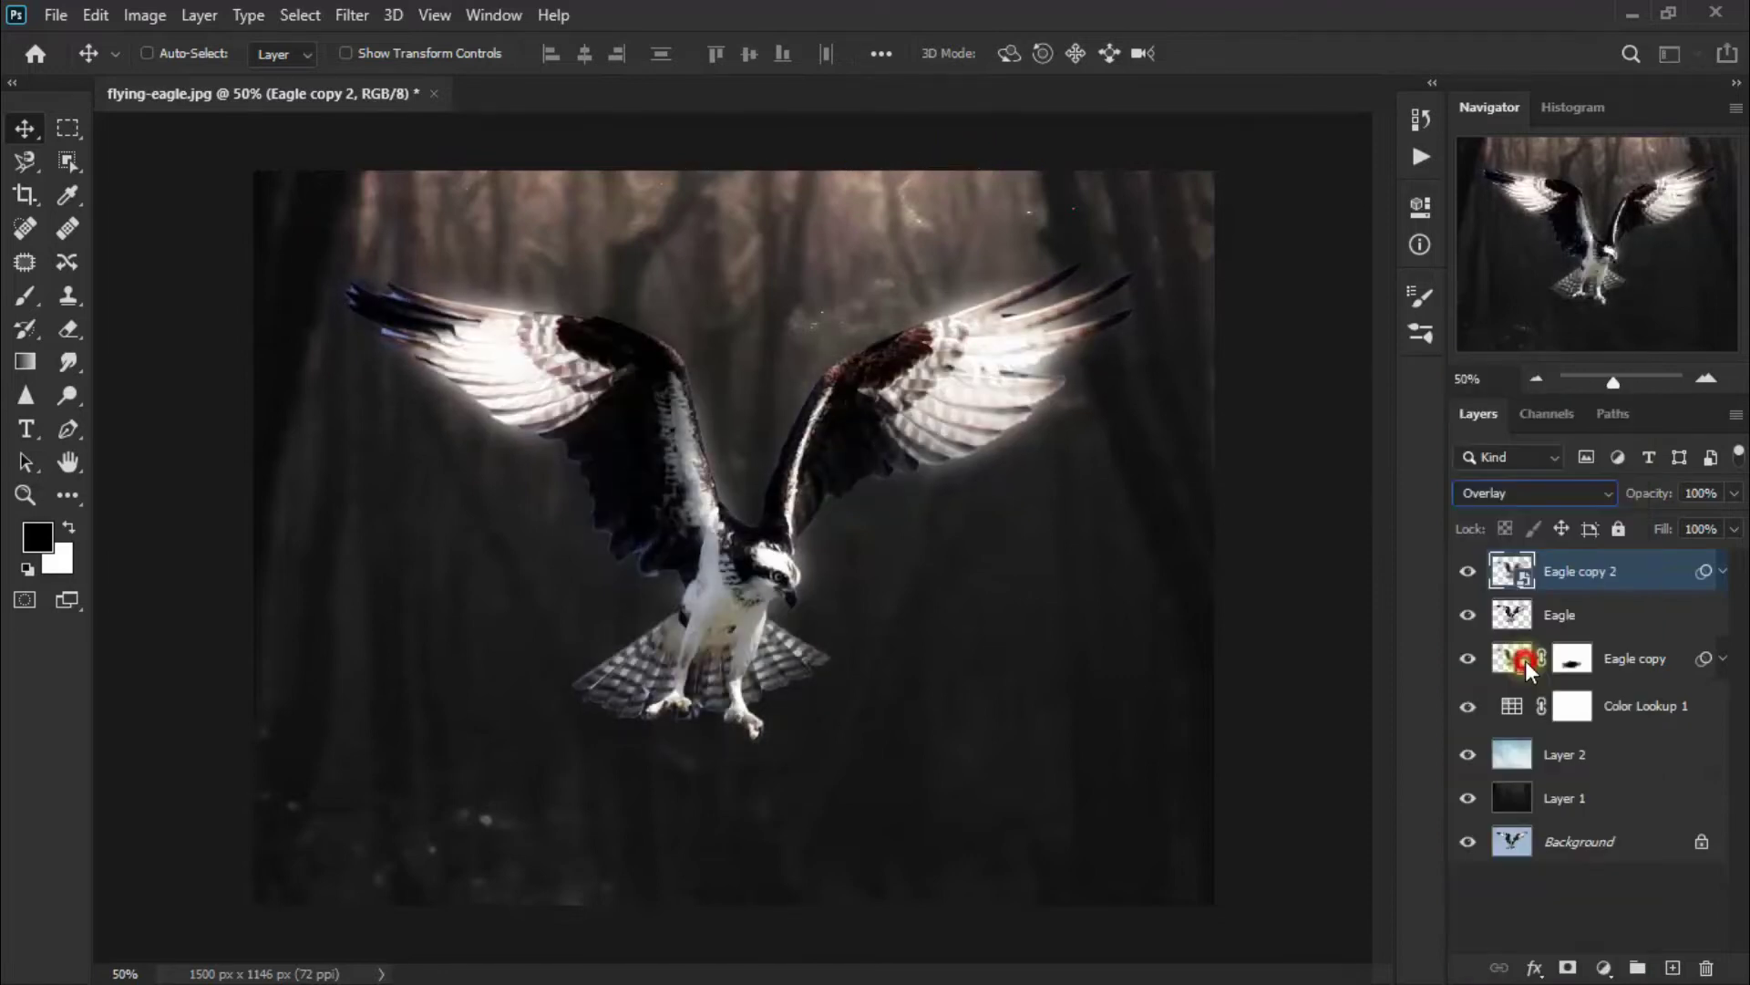
pyautogui.click(1470, 569)
pyautogui.click(1470, 569)
# Step: Add a layer mask to Eagle copy 2 and erase over the dark inner wings and wing tips with the Eraser at 49% opacity
pyautogui.click(1569, 967)
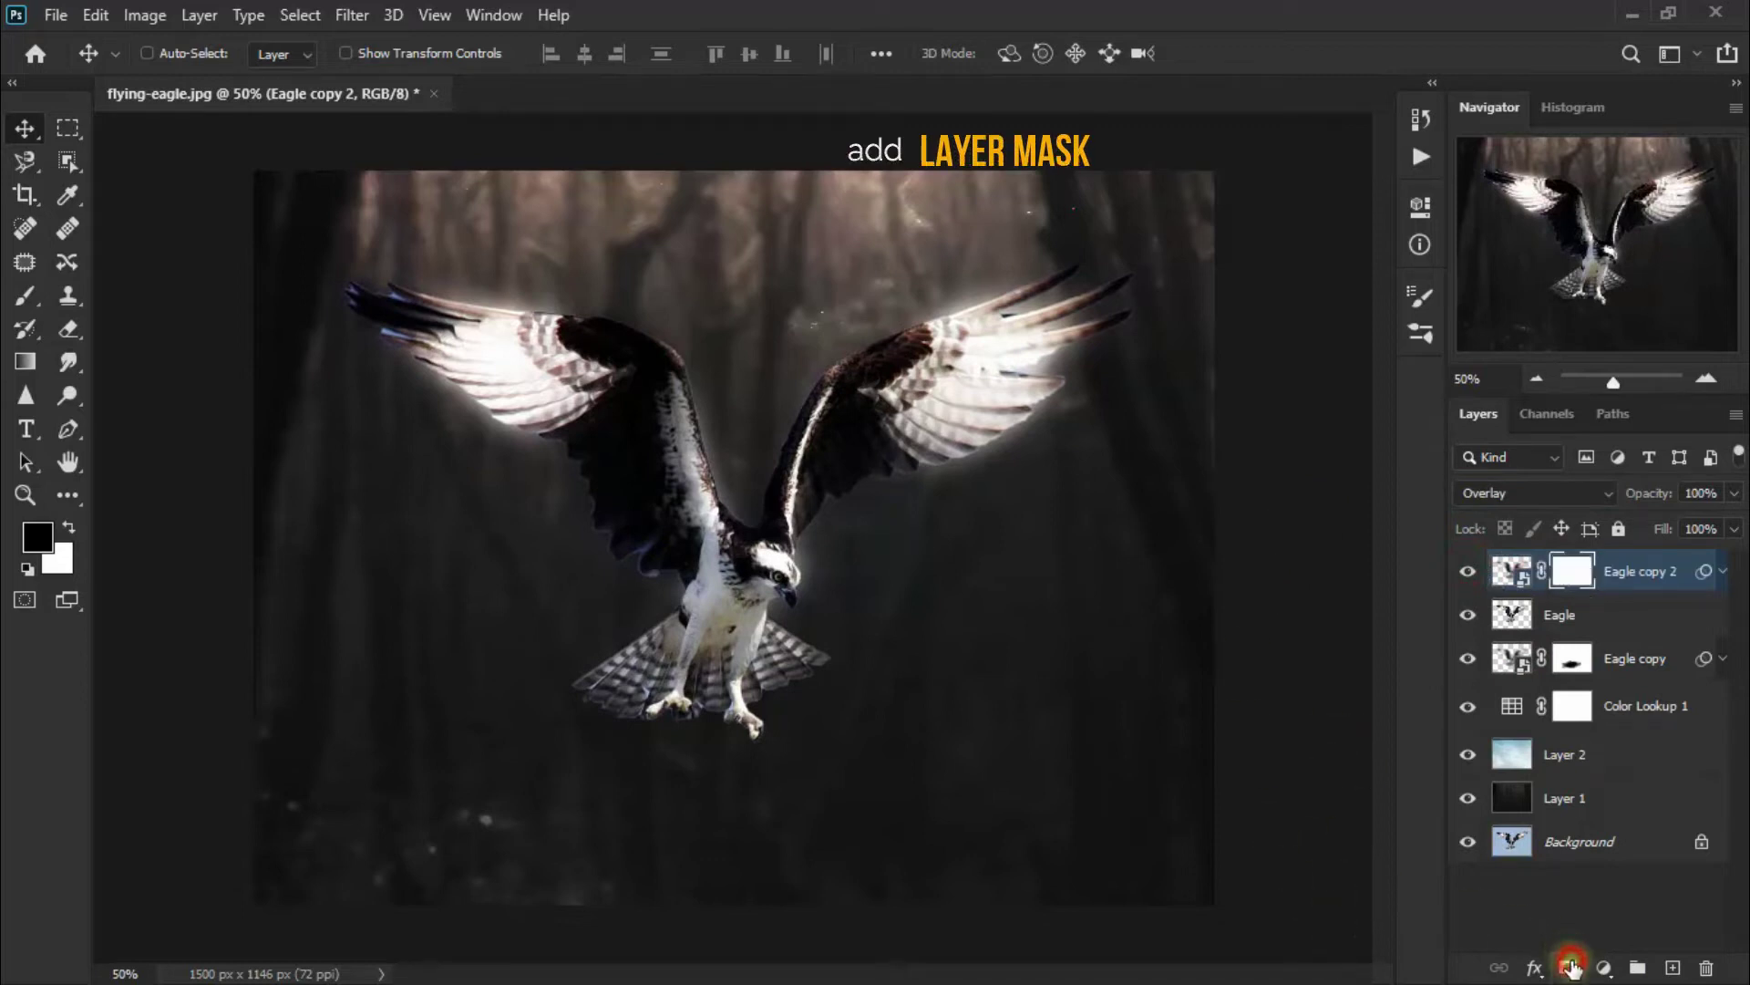
pyautogui.click(72, 328)
pyautogui.click(177, 325)
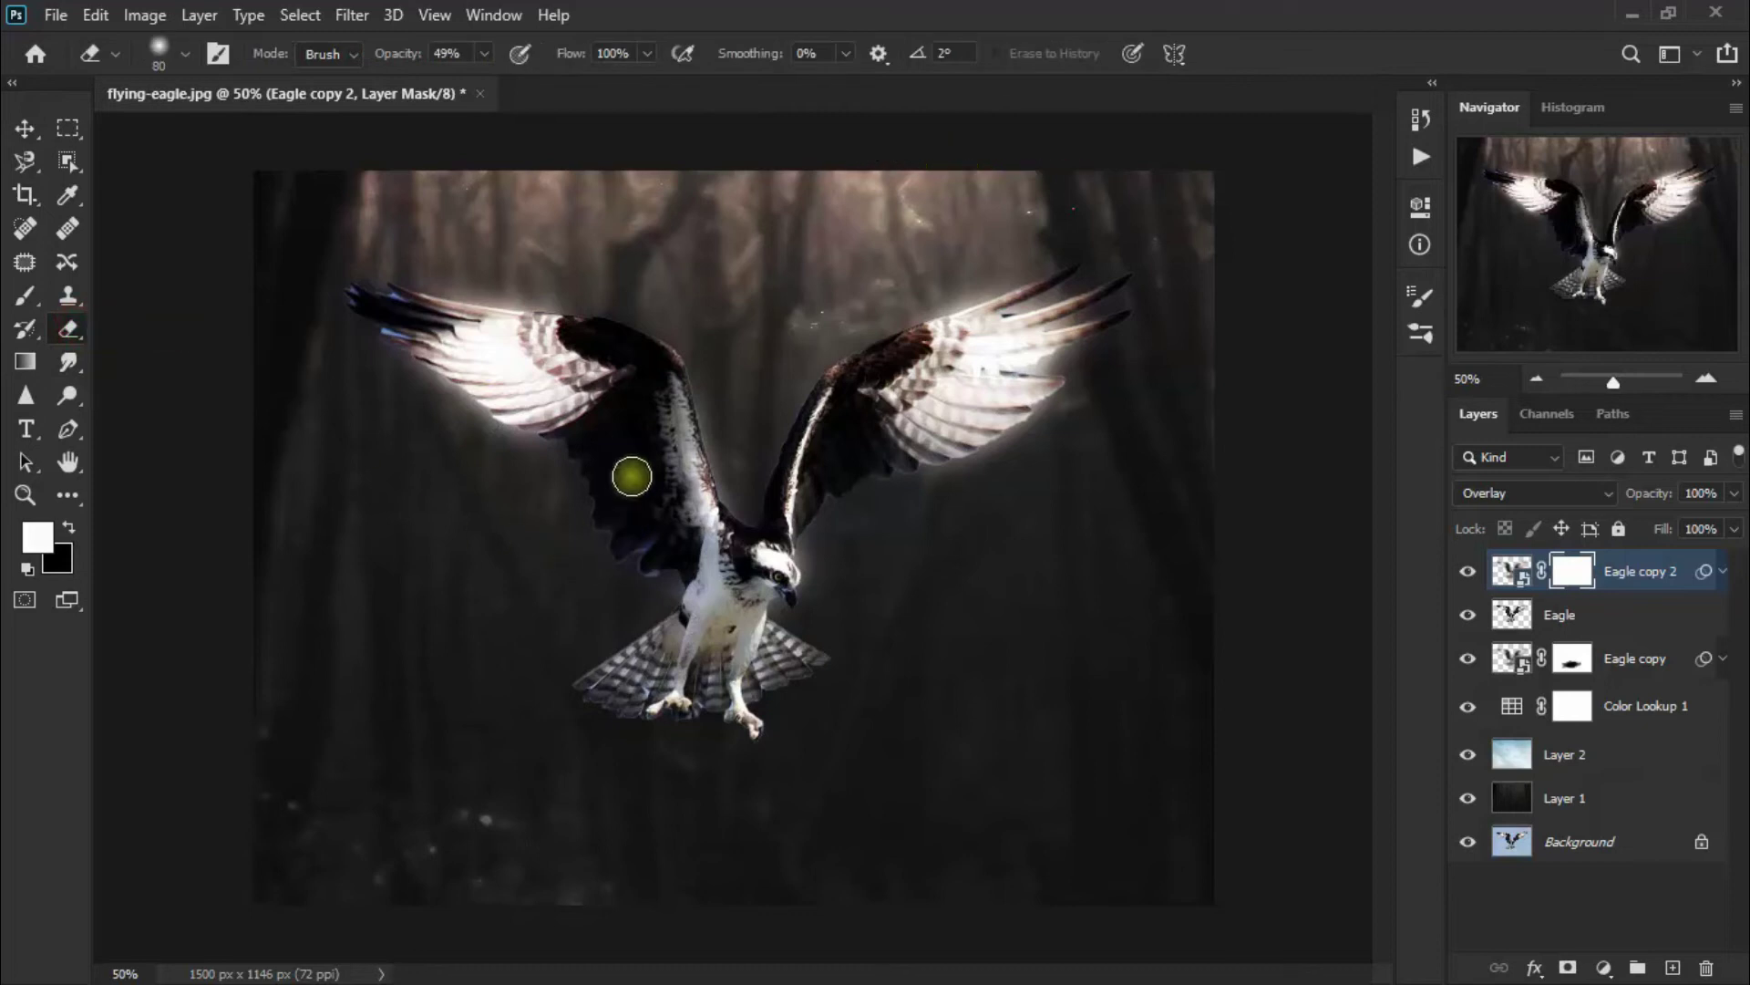
pyautogui.moveTo(654, 458)
pyautogui.mouseDown()
pyautogui.moveTo(642, 416)
pyautogui.moveTo(578, 453)
pyautogui.moveTo(631, 423)
pyautogui.moveTo(616, 438)
pyautogui.moveTo(641, 373)
pyautogui.moveTo(621, 344)
pyautogui.mouseUp()
pyautogui.moveTo(644, 441)
pyautogui.mouseDown()
pyautogui.moveTo(663, 567)
pyautogui.moveTo(675, 402)
pyautogui.mouseUp()
pyautogui.moveTo(827, 495); pyautogui.dragTo(878, 362)
pyautogui.moveTo(862, 487); pyautogui.dragTo(891, 345)
pyautogui.moveTo(419, 310); pyautogui.dragTo(312, 297)
pyautogui.moveTo(1101, 283); pyautogui.dragTo(1111, 343)
pyautogui.moveTo(896, 465)
pyautogui.mouseDown()
pyautogui.moveTo(878, 393)
pyautogui.moveTo(607, 336)
pyautogui.moveTo(698, 368)
pyautogui.moveTo(900, 348)
pyautogui.moveTo(794, 493)
pyautogui.mouseUp()
pyautogui.click(683, 399)
pyautogui.click(861, 431)
pyautogui.moveTo(659, 555); pyautogui.dragTo(659, 353)
pyautogui.moveTo(814, 393)
pyautogui.mouseDown()
pyautogui.moveTo(838, 473)
pyautogui.moveTo(892, 345)
pyautogui.mouseUp()
pyautogui.moveTo(797, 502); pyautogui.dragTo(867, 495)
pyautogui.moveTo(656, 541); pyautogui.dragTo(602, 520)
pyautogui.moveTo(764, 563); pyautogui.dragTo(824, 390)
pyautogui.click(607, 446)
pyautogui.click(405, 295)
pyautogui.click(665, 351)
pyautogui.click(827, 523)
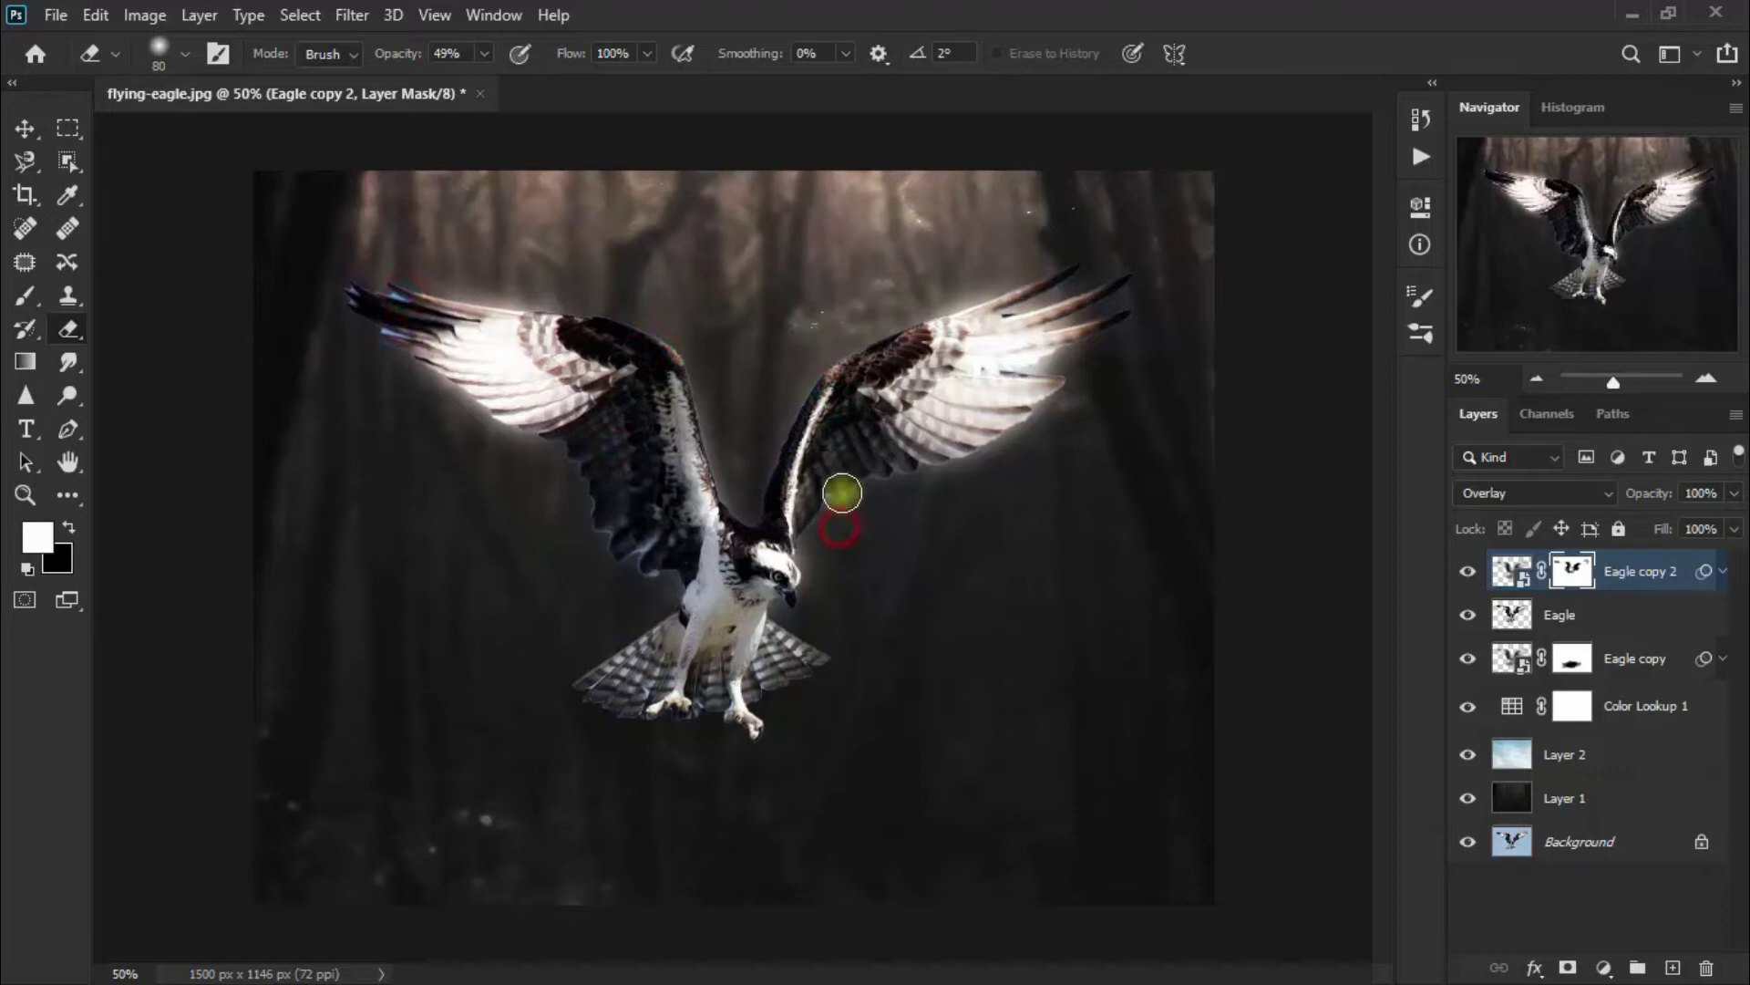
pyautogui.click(25, 128)
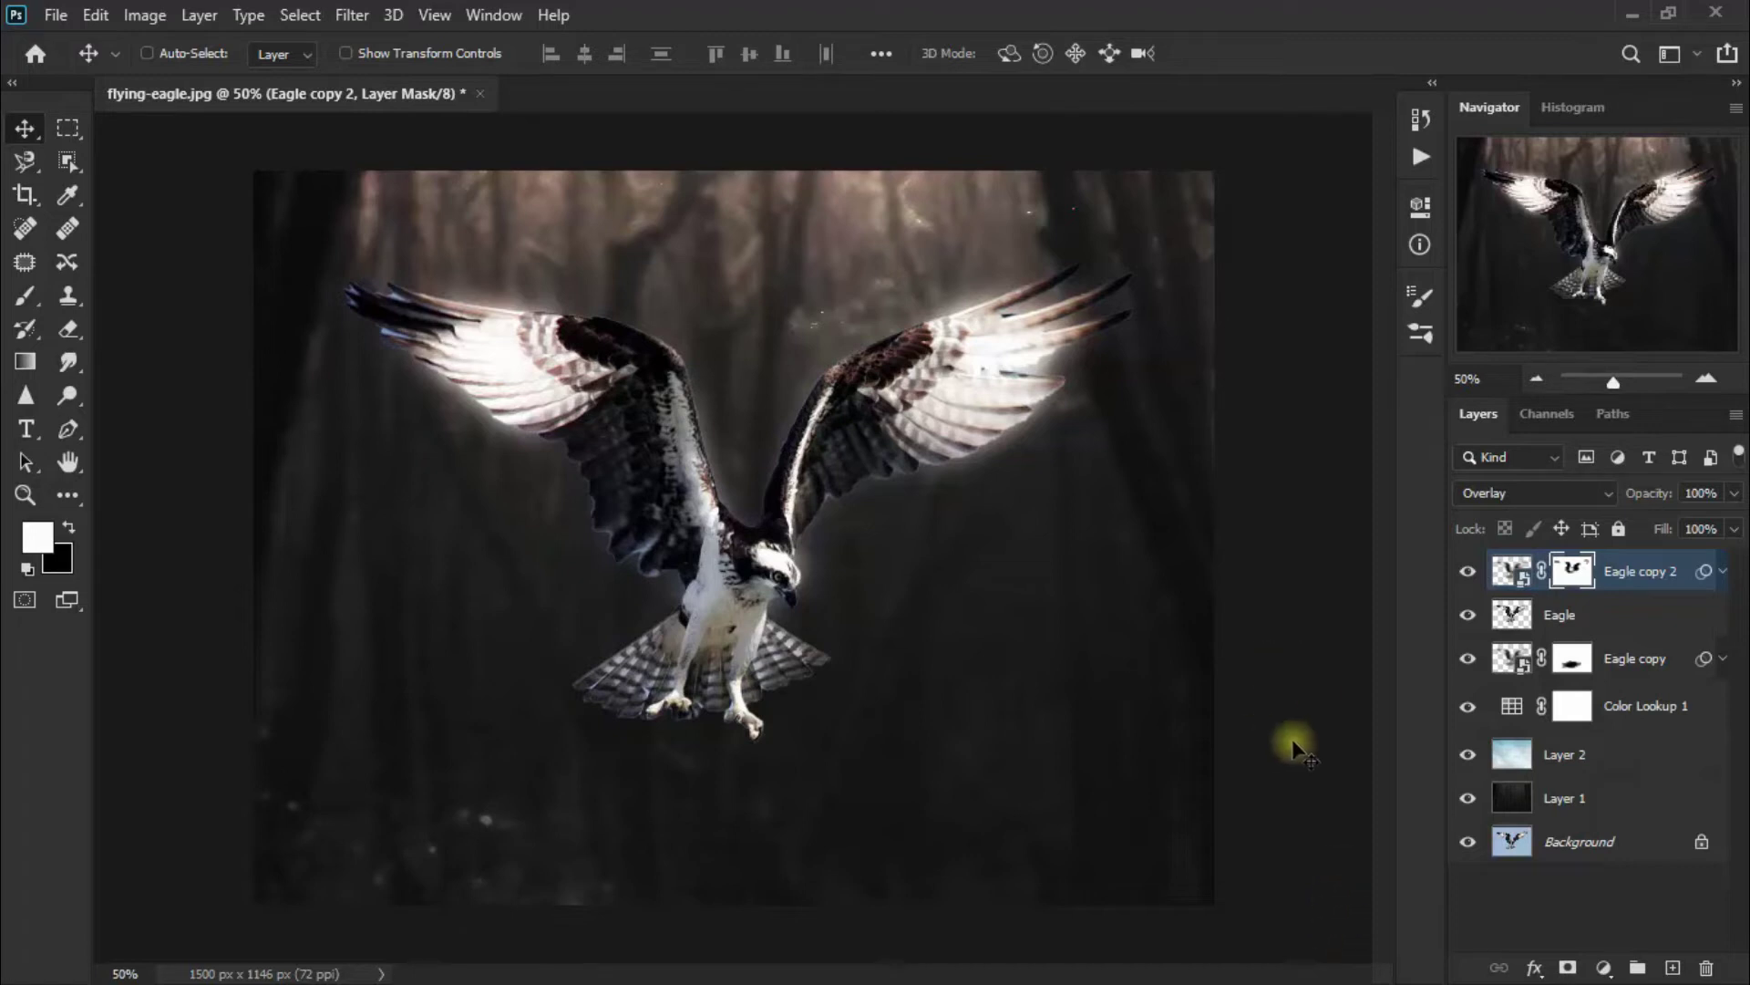
# Step: Add a Photo Filter adjustment layer above the Eagle layer and clip it to that layer
pyautogui.click(1616, 631)
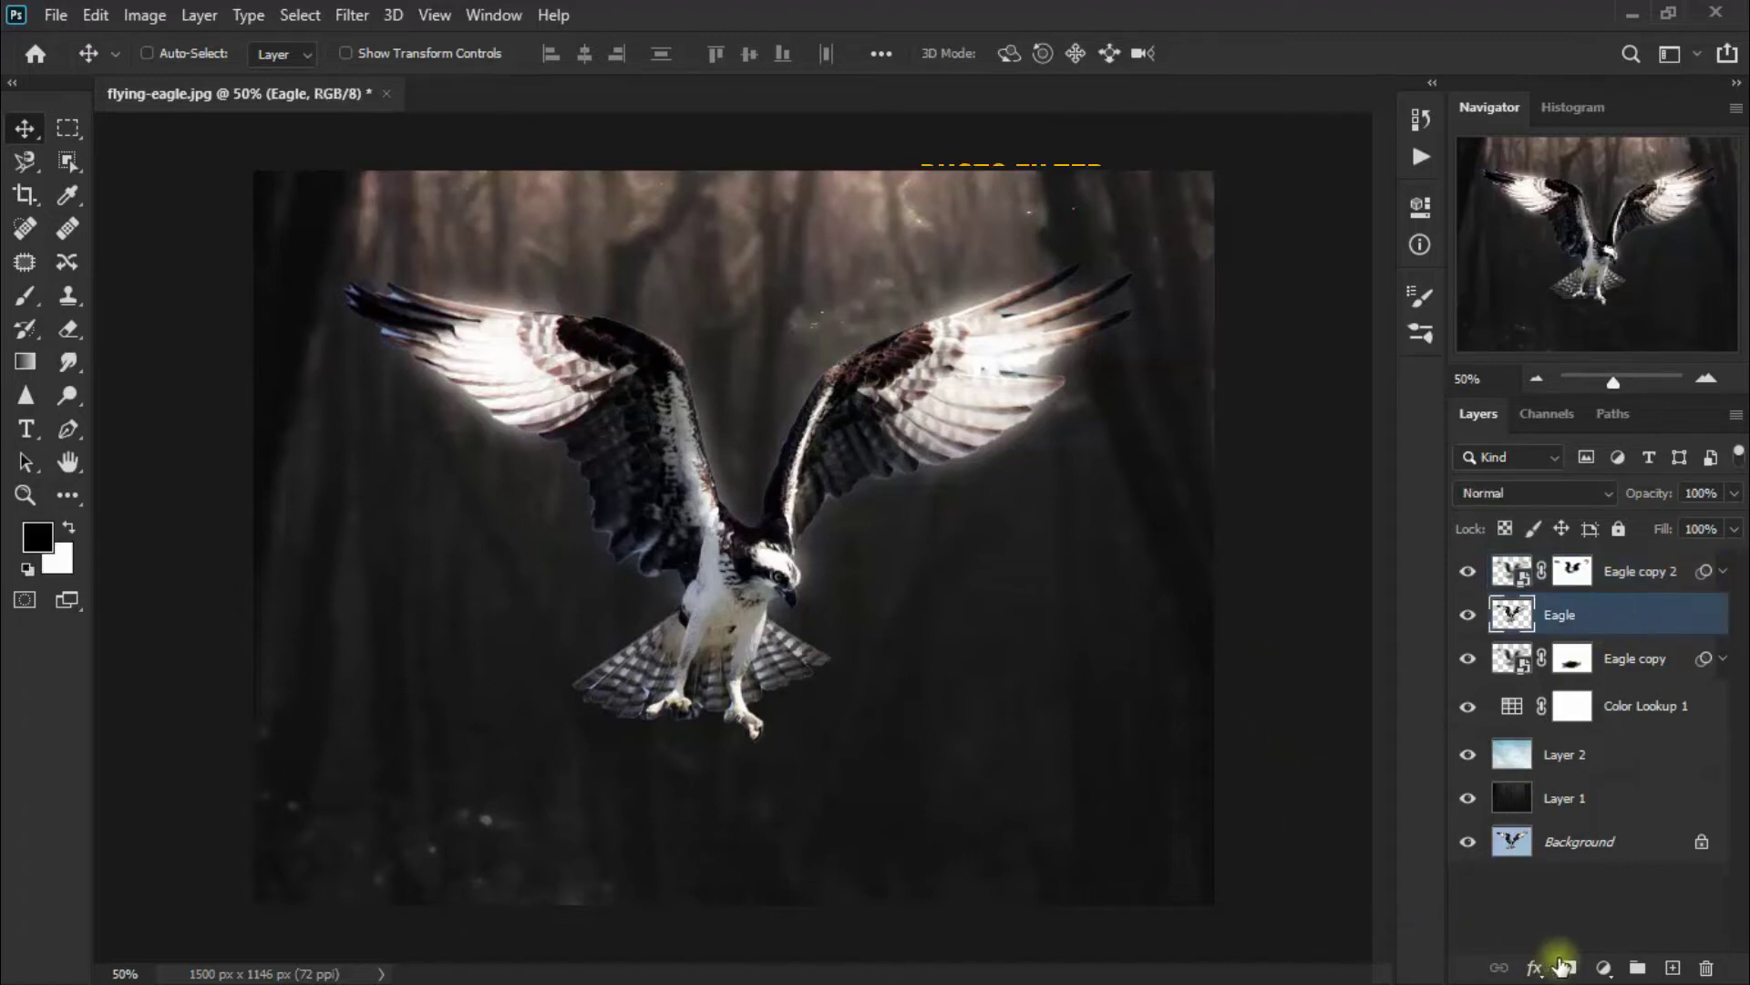
pyautogui.click(1606, 968)
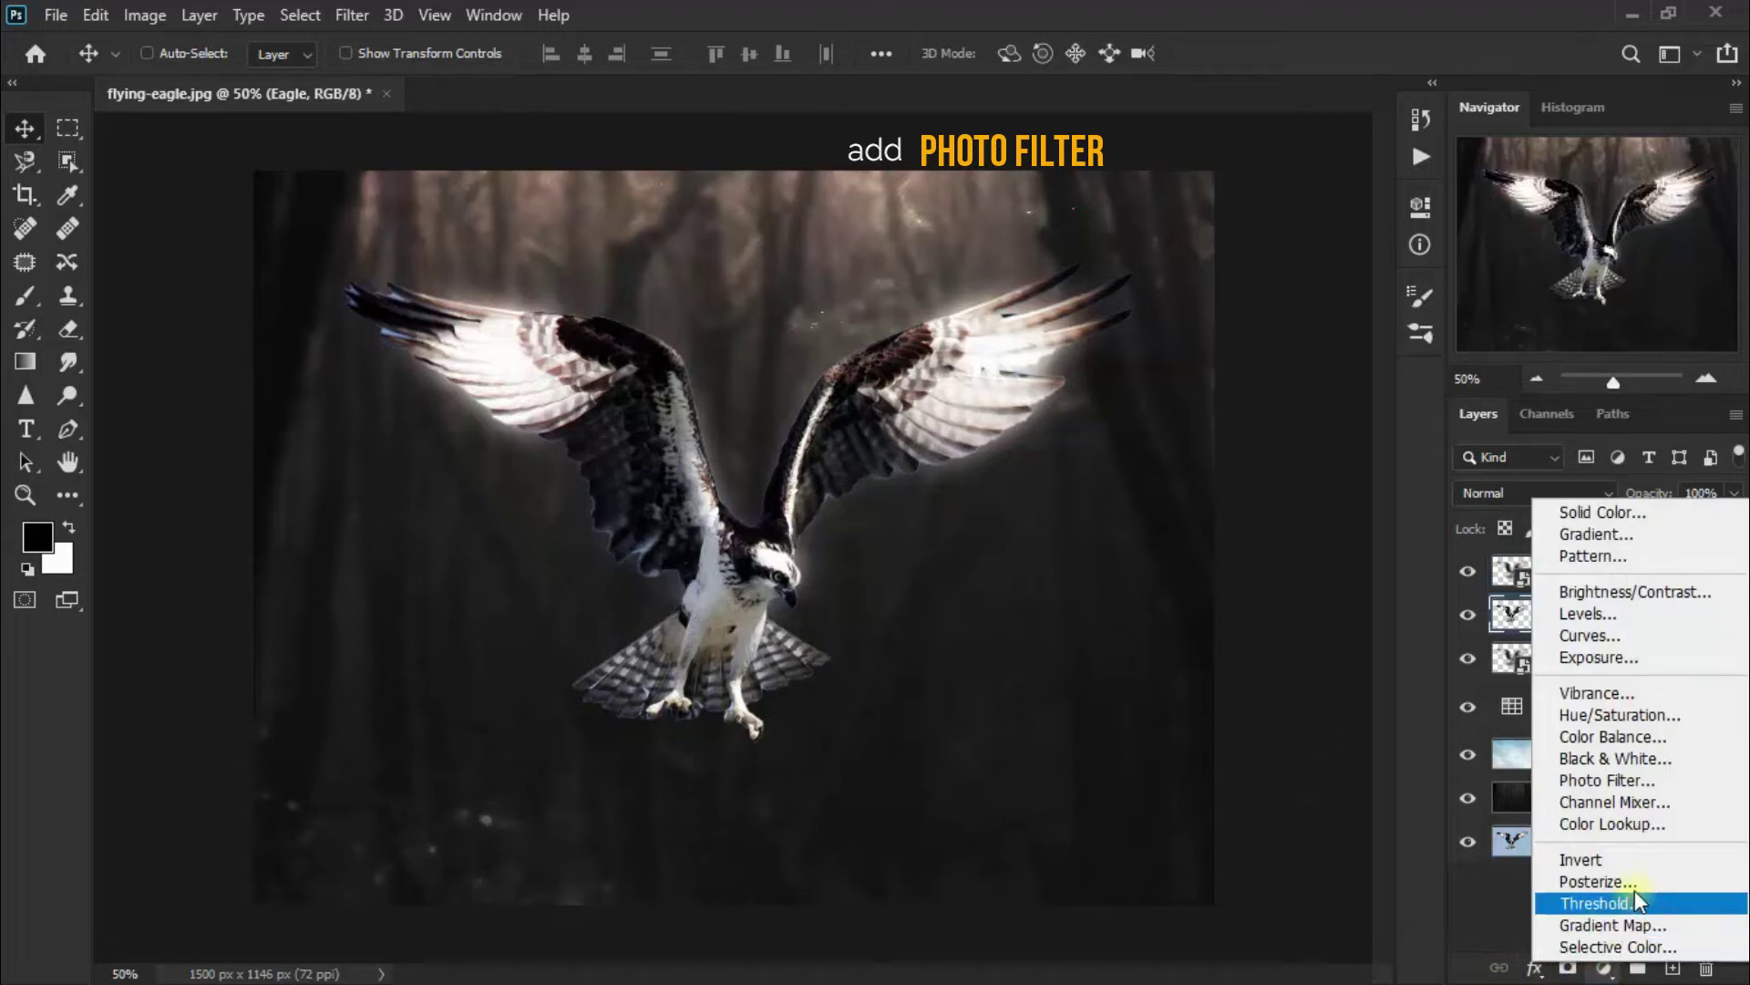
pyautogui.click(1652, 780)
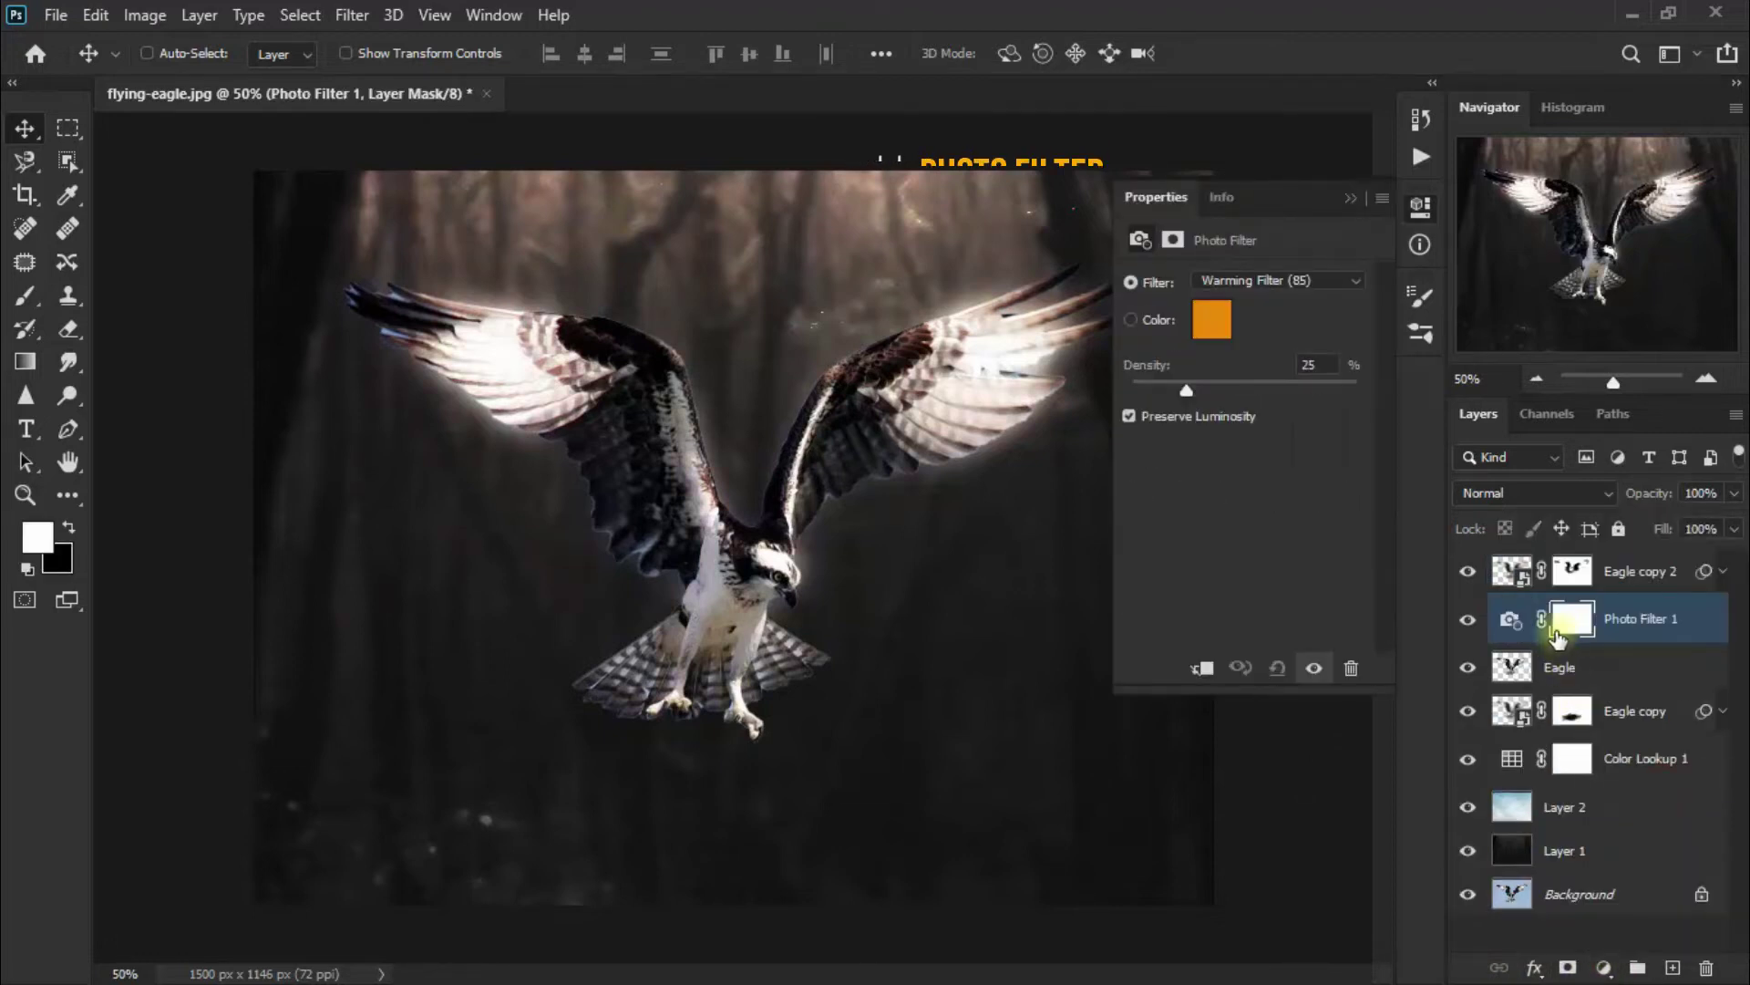
pyautogui.click(1204, 671)
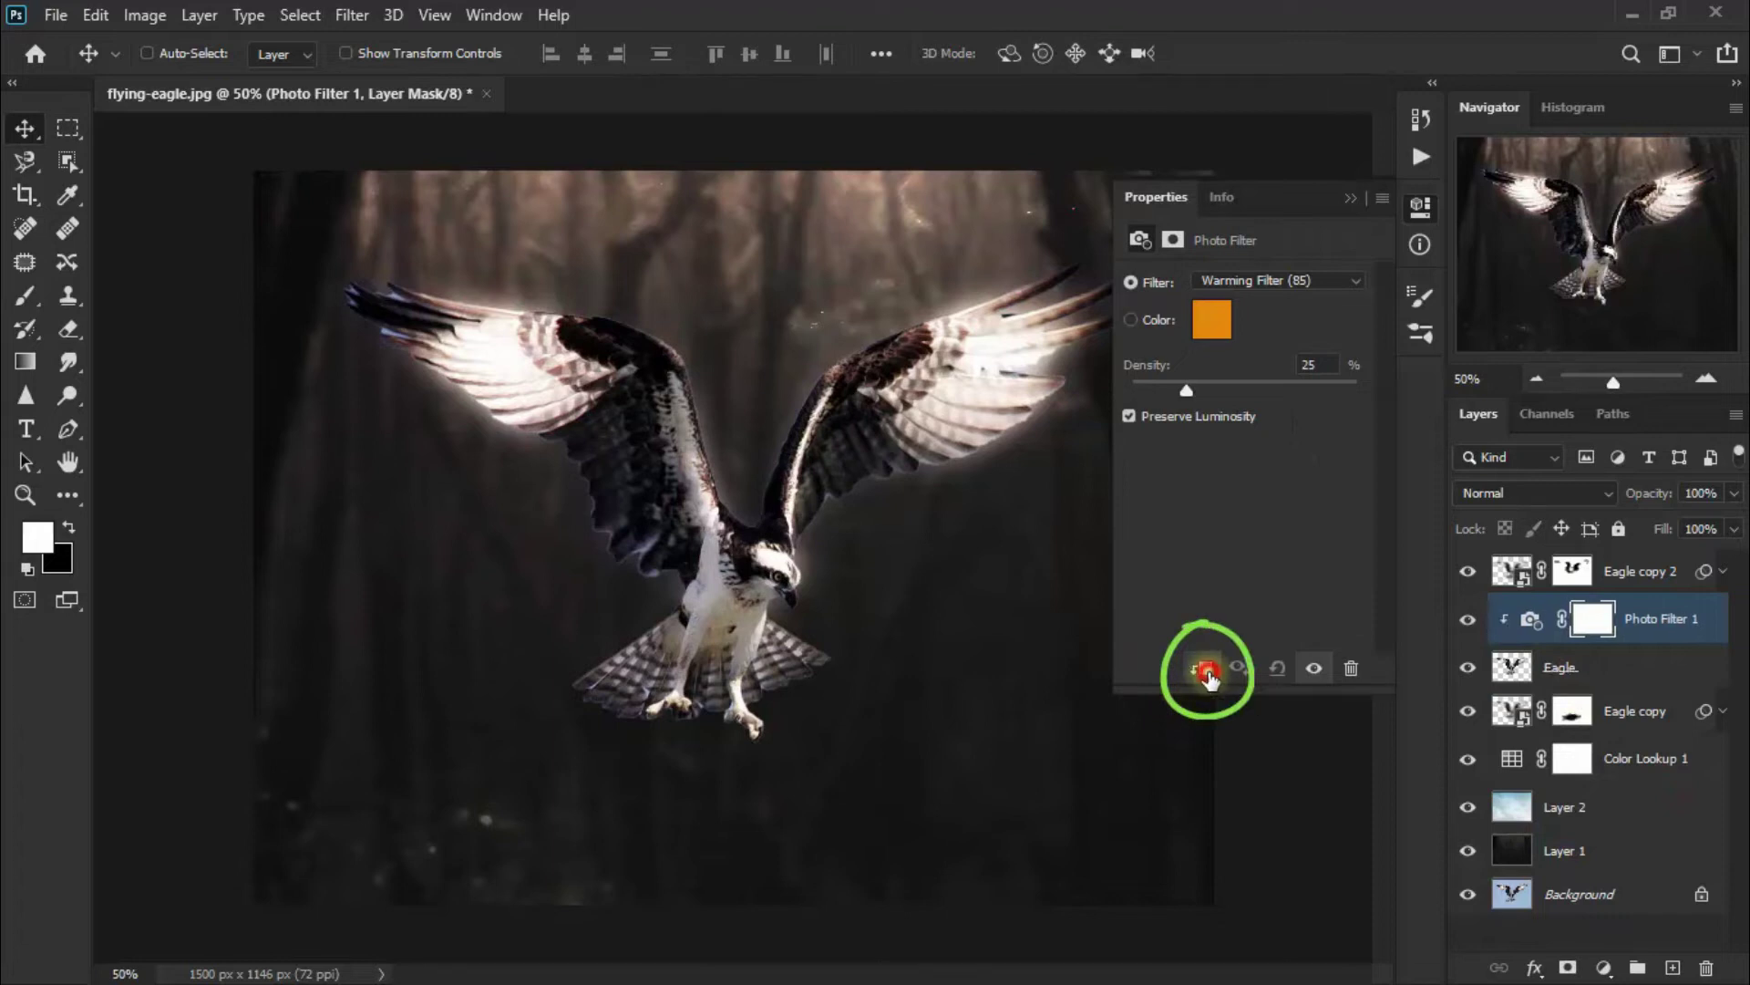
# Step: Set the photo filter to Cyan with a density of 100%
pyautogui.click(1270, 283)
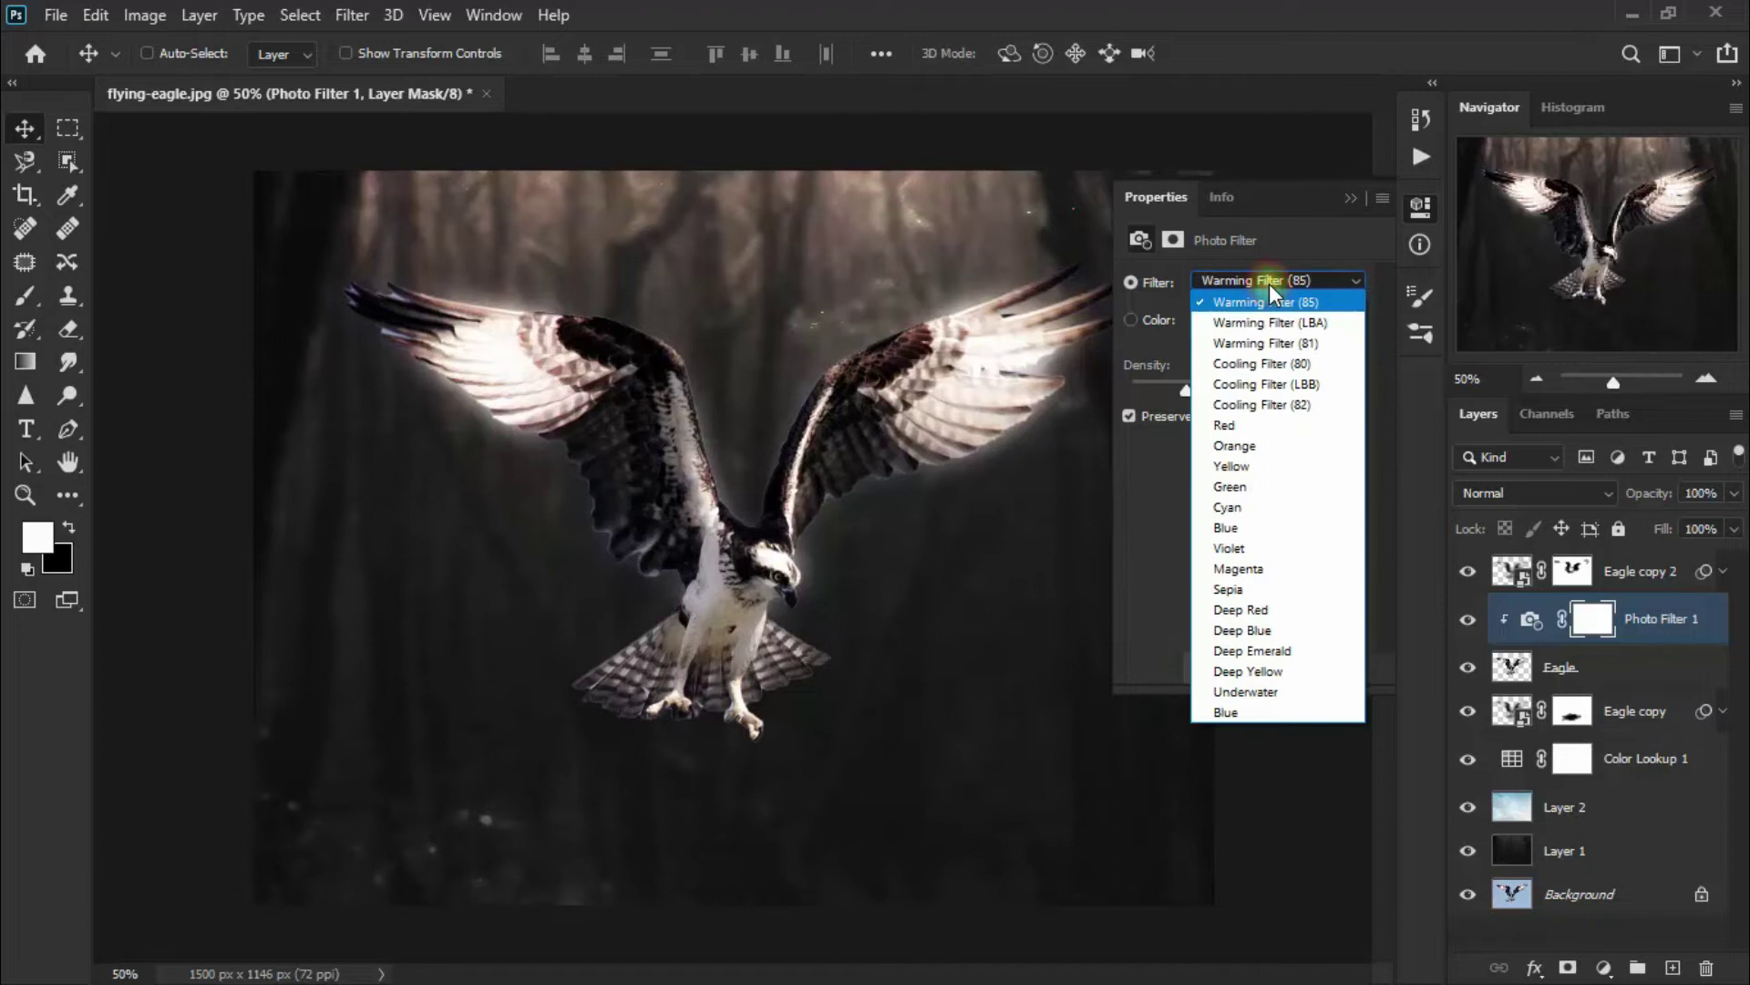
pyautogui.click(1319, 511)
pyautogui.moveTo(1200, 390); pyautogui.dragTo(1424, 387)
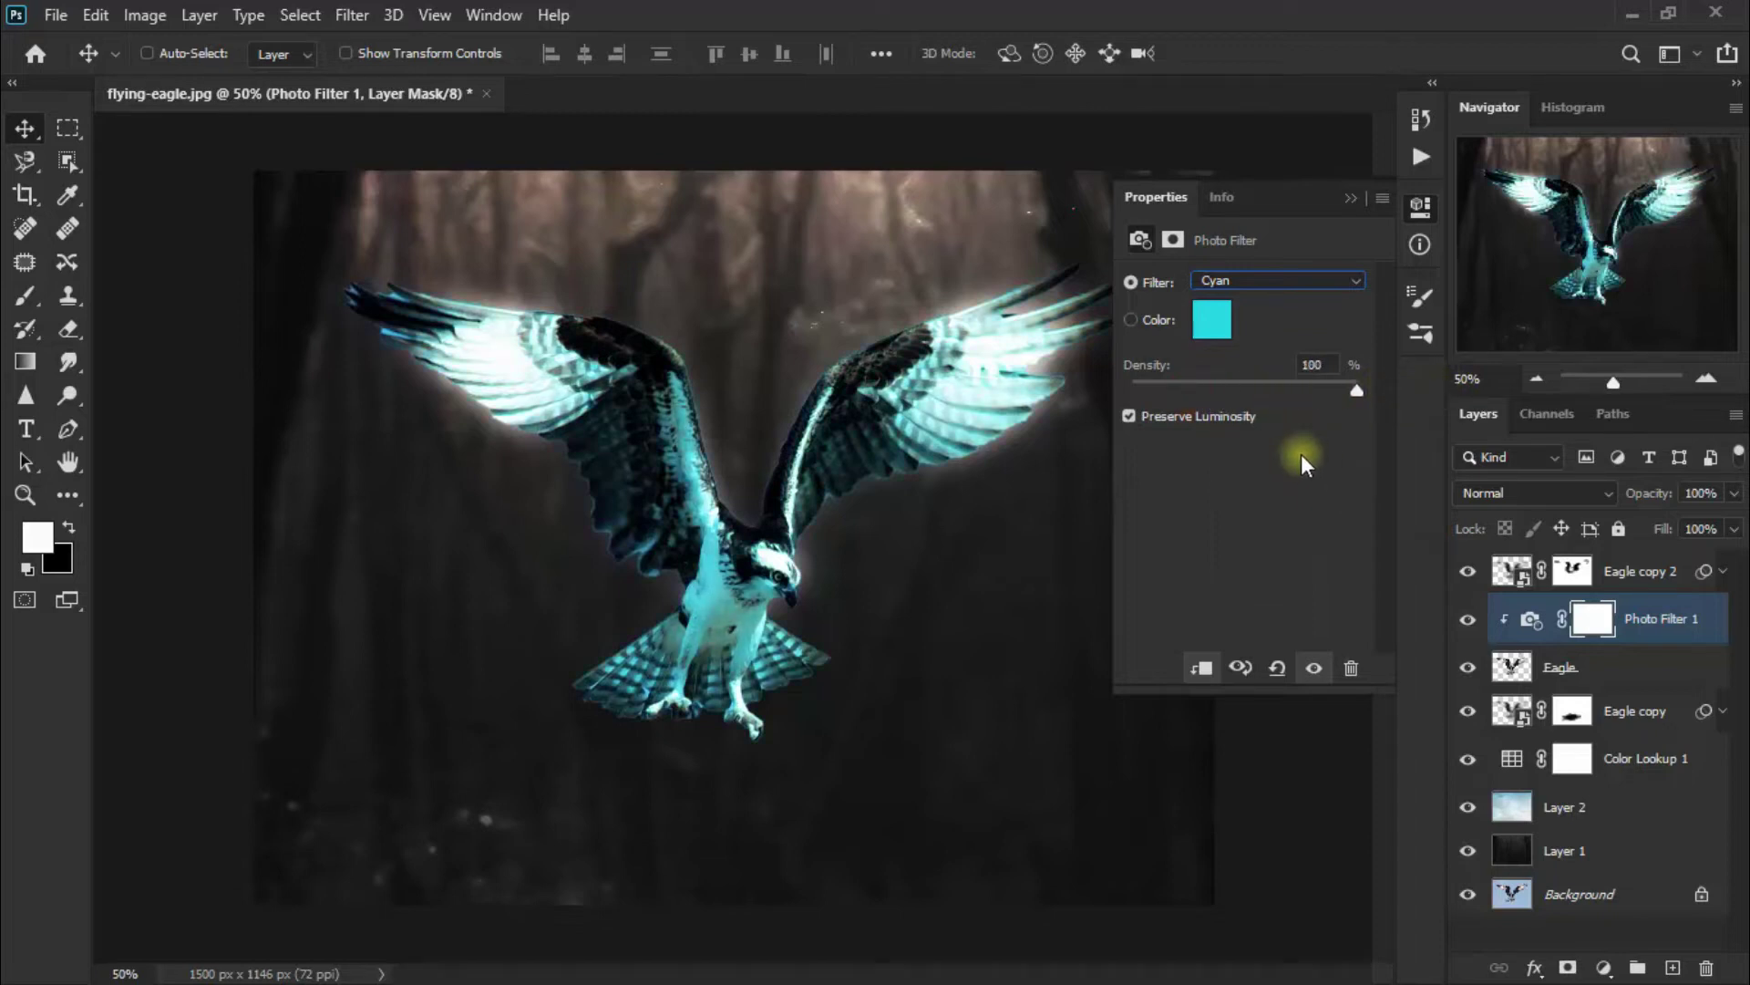
pyautogui.click(1354, 195)
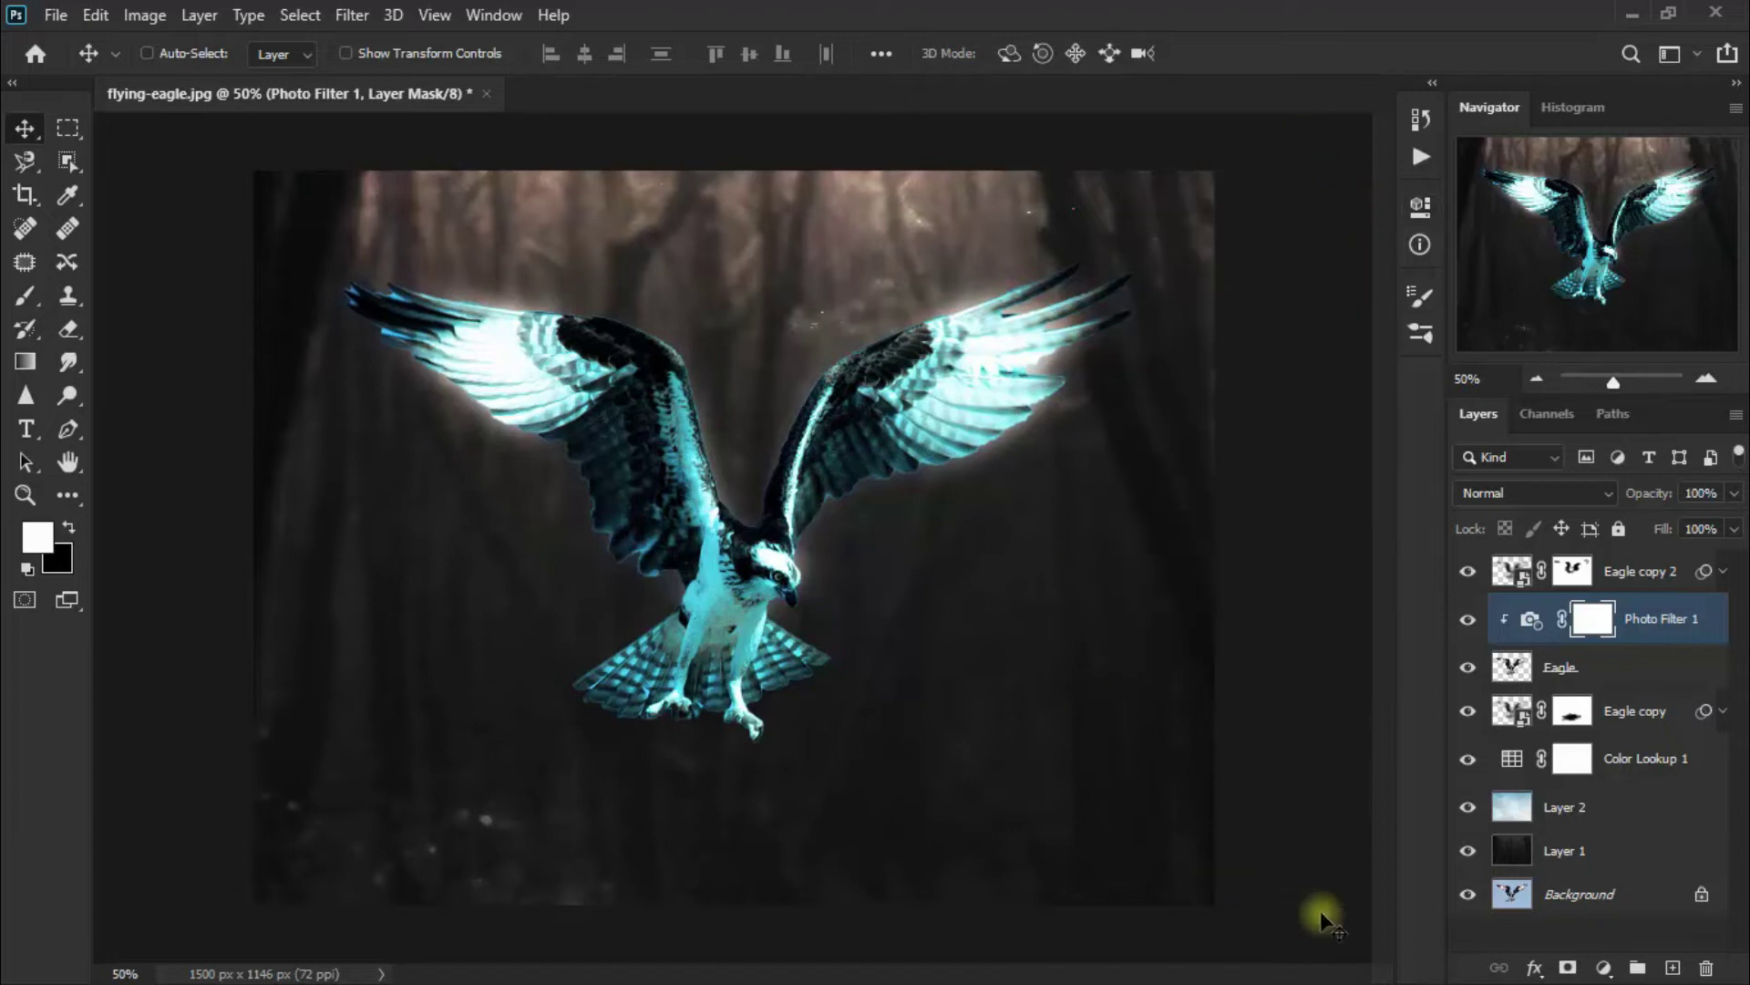
# Step: Add a Brightness/Contrast adjustment layer above the photo filter and clip it to the Eagle layer
pyautogui.click(1603, 967)
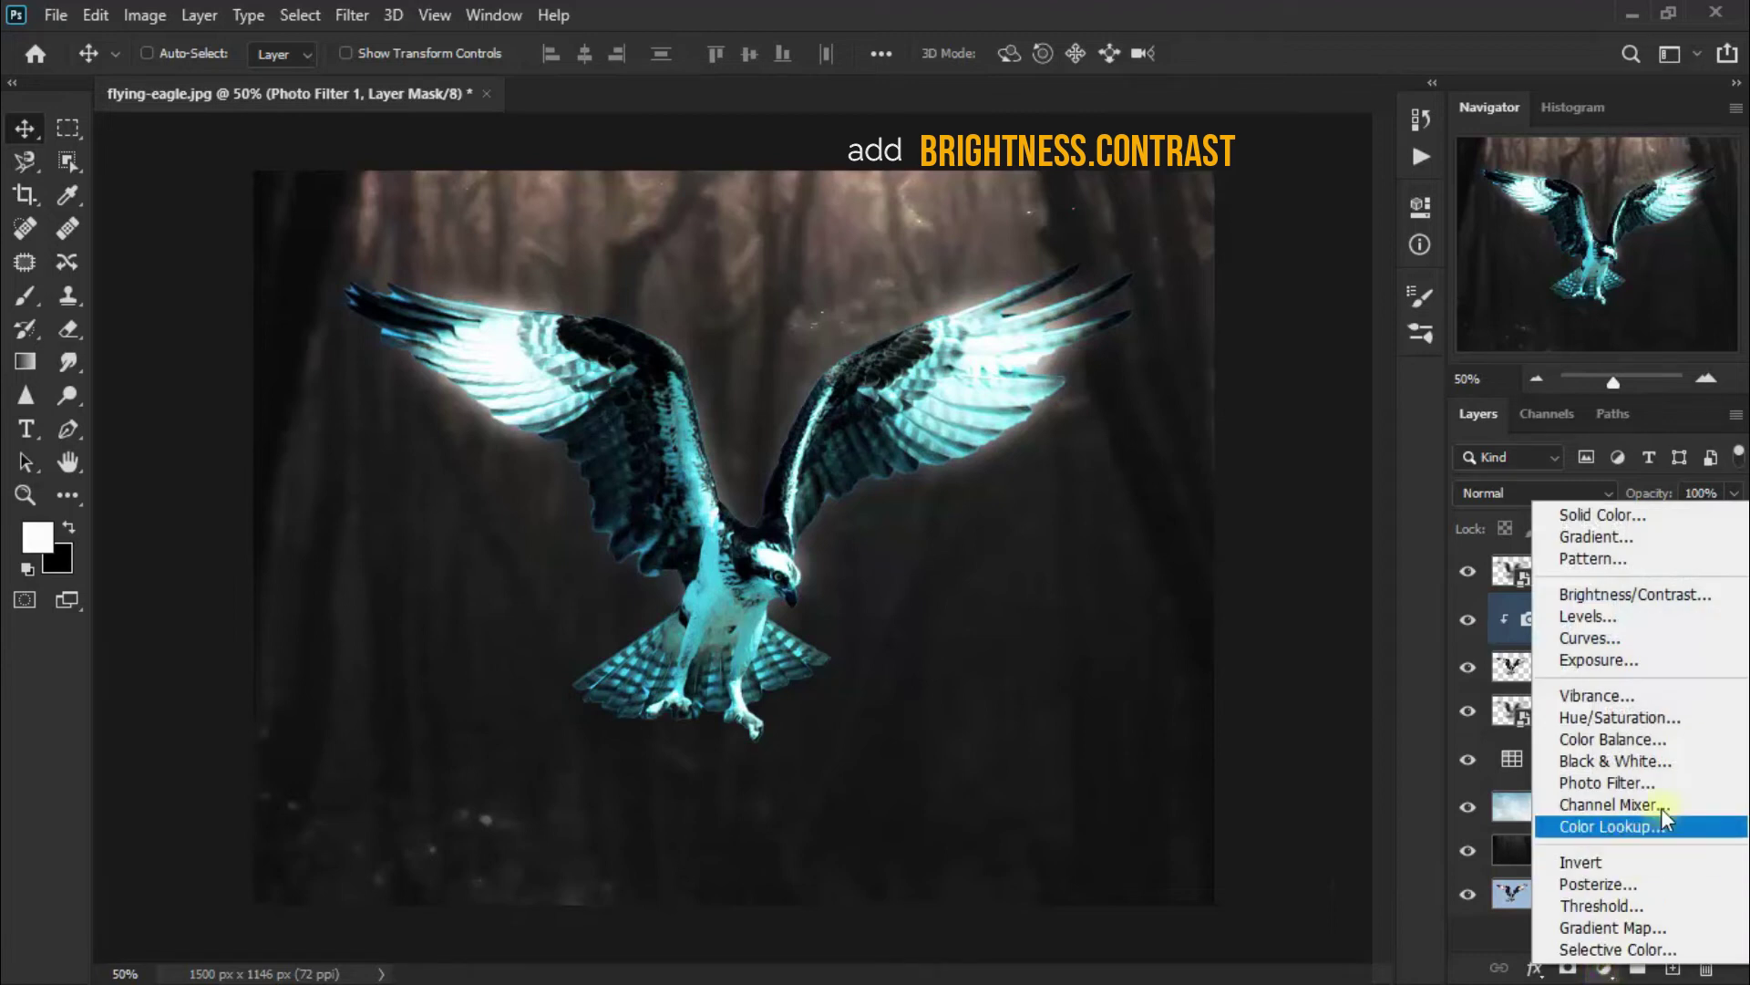
pyautogui.click(1692, 595)
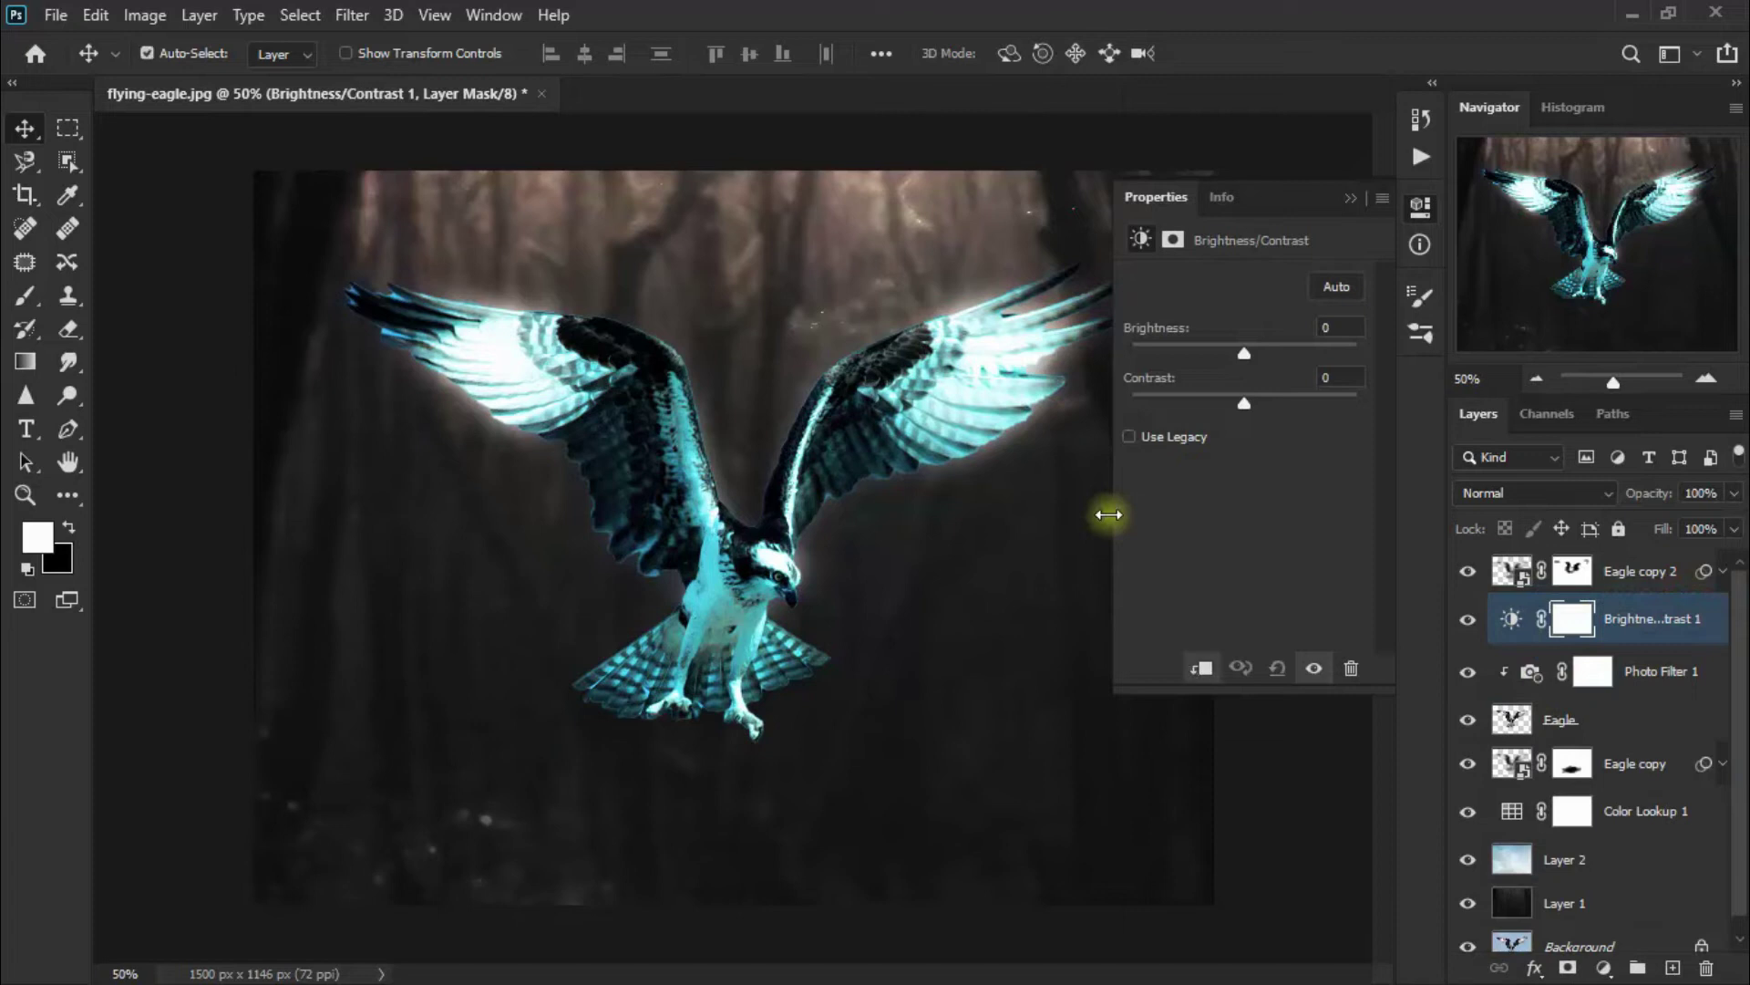
pyautogui.hotkey('ctrl', 'alt', 'g')
# Step: Set the adjustment's brightness to 9, raise its contrast slightly and toggle the layer's visibility to compare
pyautogui.moveTo(1247, 355); pyautogui.dragTo(1249, 352)
pyautogui.click(1322, 328)
pyautogui.moveTo(1264, 401); pyautogui.dragTo(1313, 375)
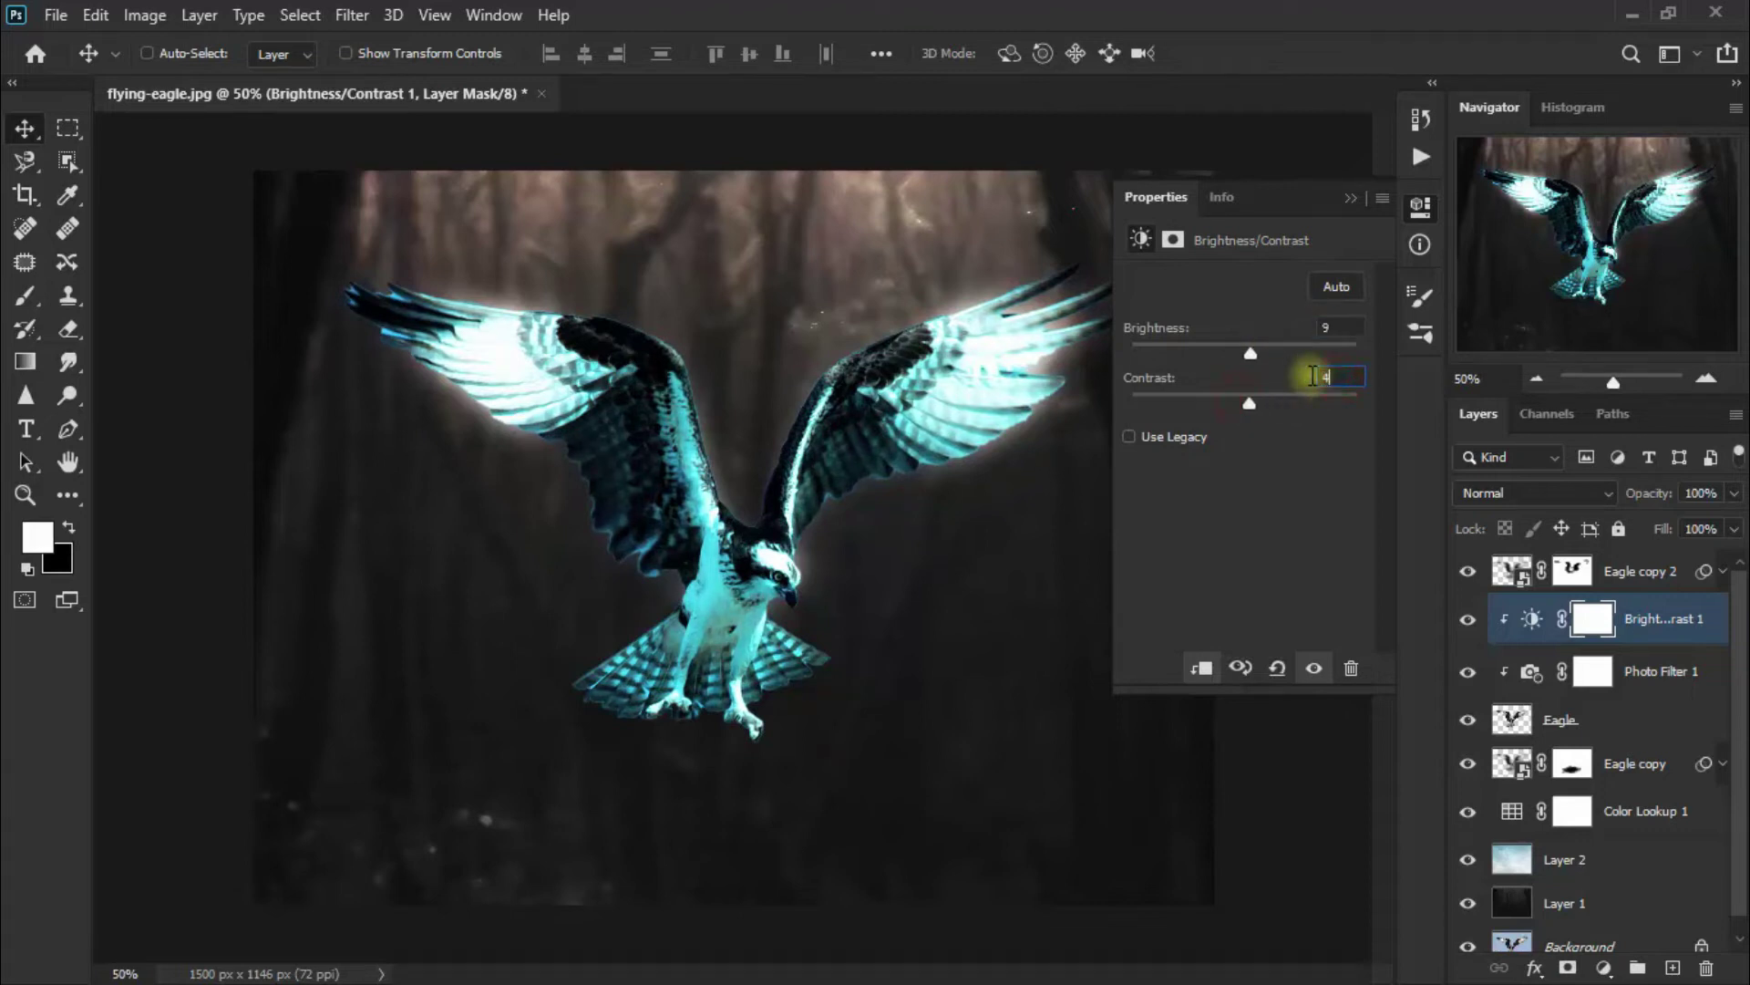
pyautogui.click(1353, 199)
pyautogui.click(1468, 622)
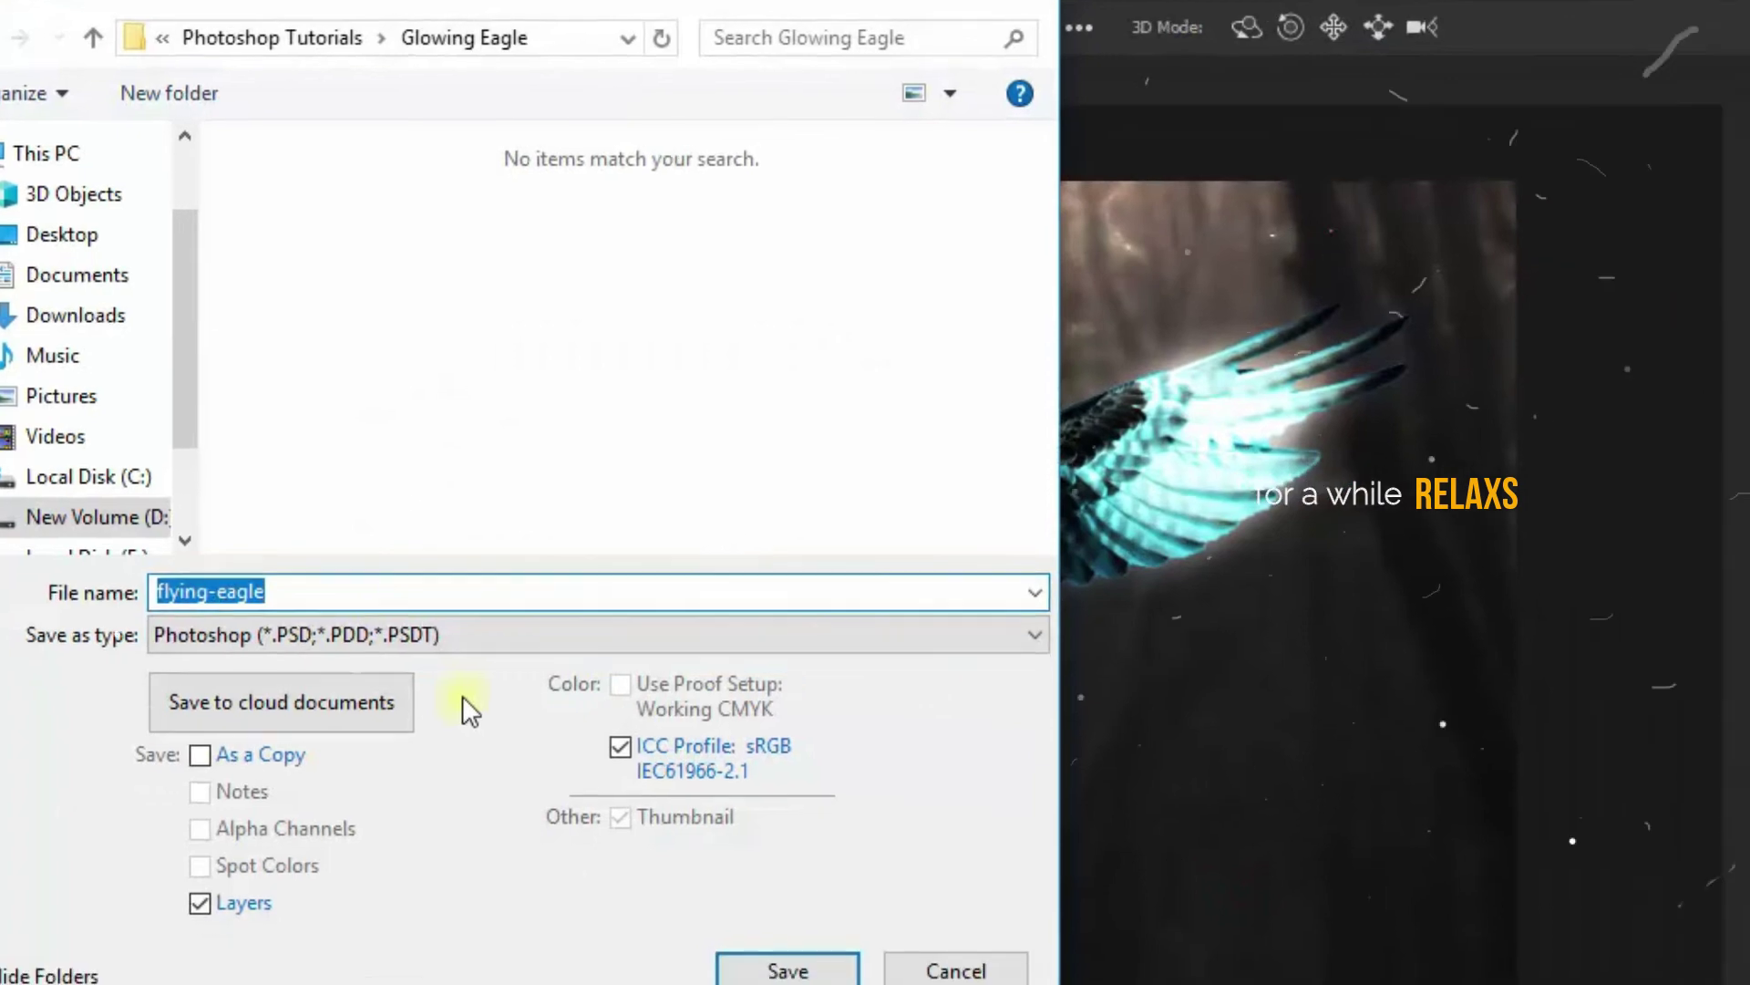
# Step: Save the document as a Photoshop file named glowing_eagle in the Glowing Eagle folder
pyautogui.write('glowing_e')
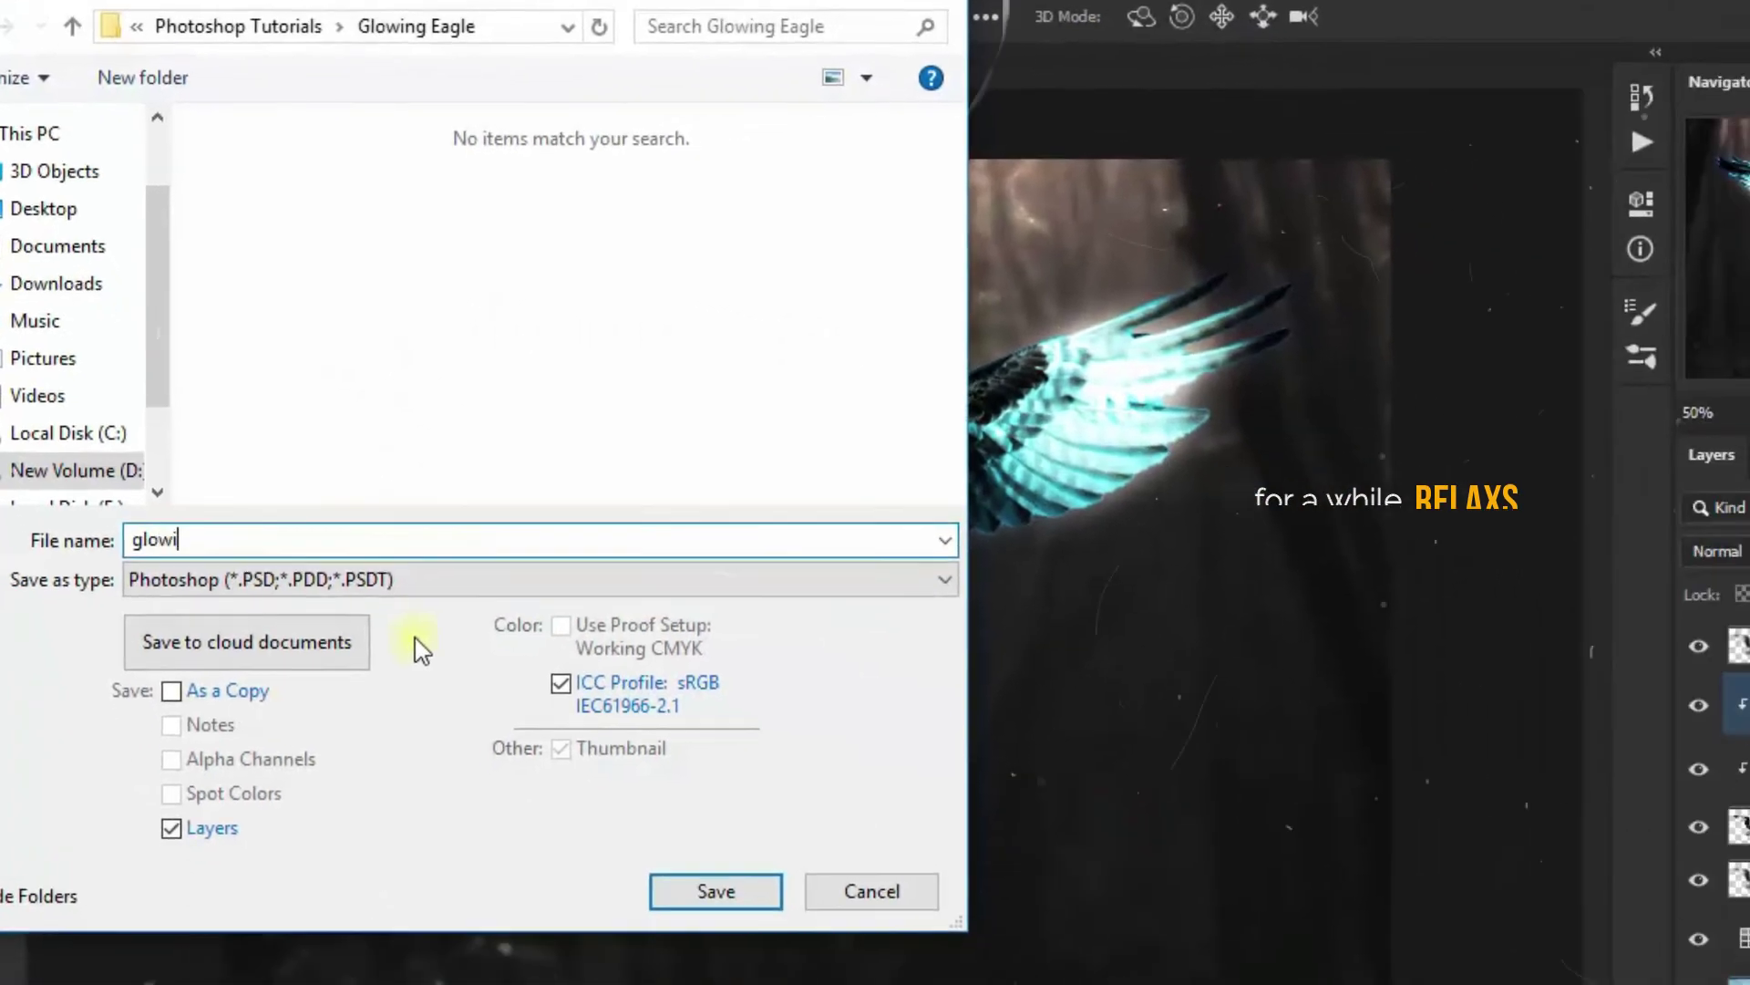
pyautogui.write('agle')
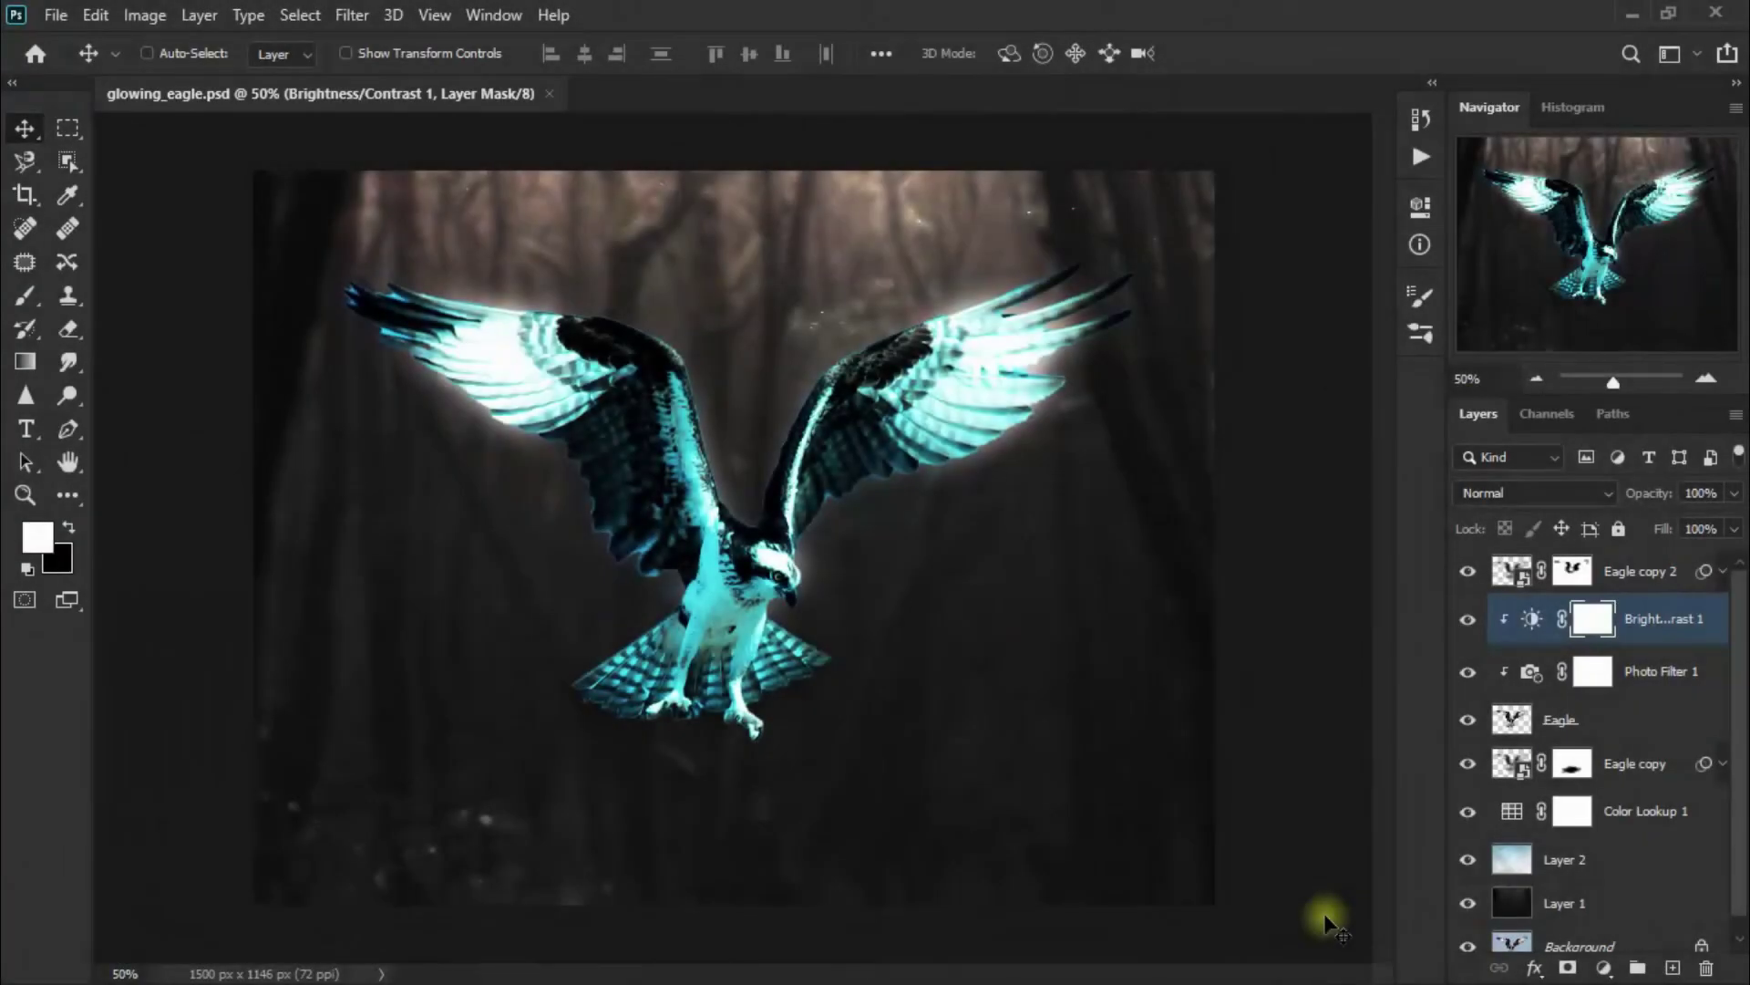
# Step: Add a new empty layer above Eagle copy 2 and set the foreground color to 1dcbea
pyautogui.click(1651, 589)
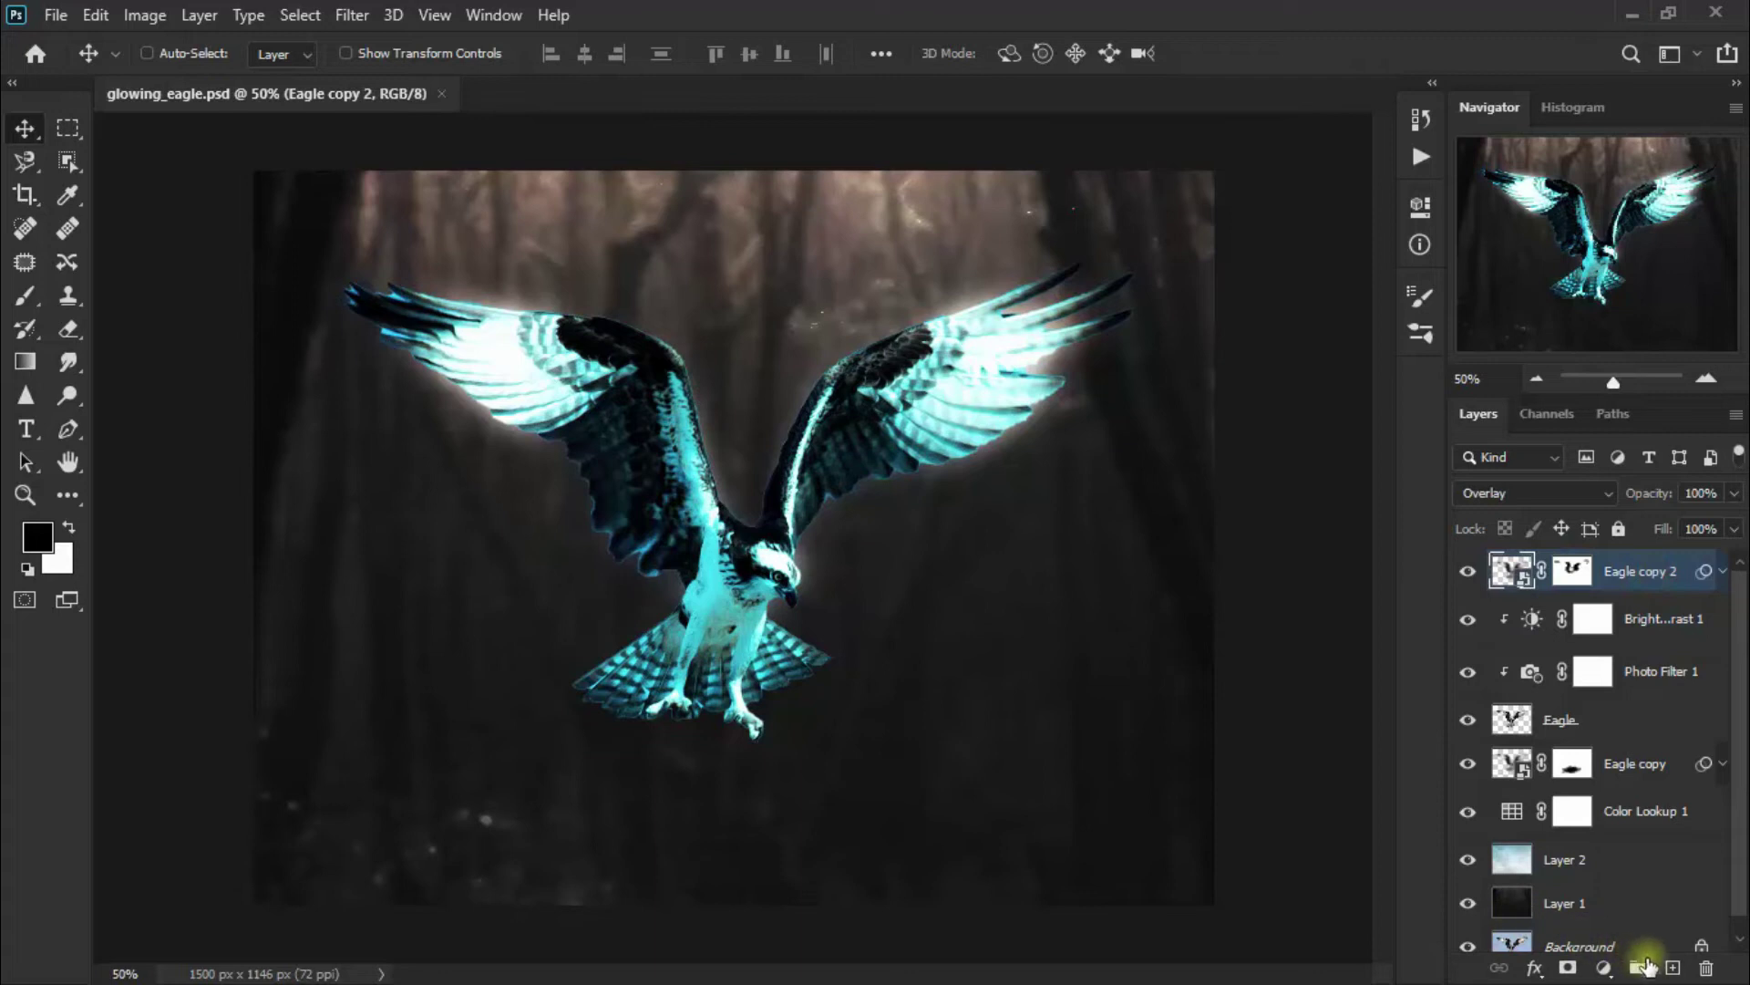
pyautogui.click(1670, 968)
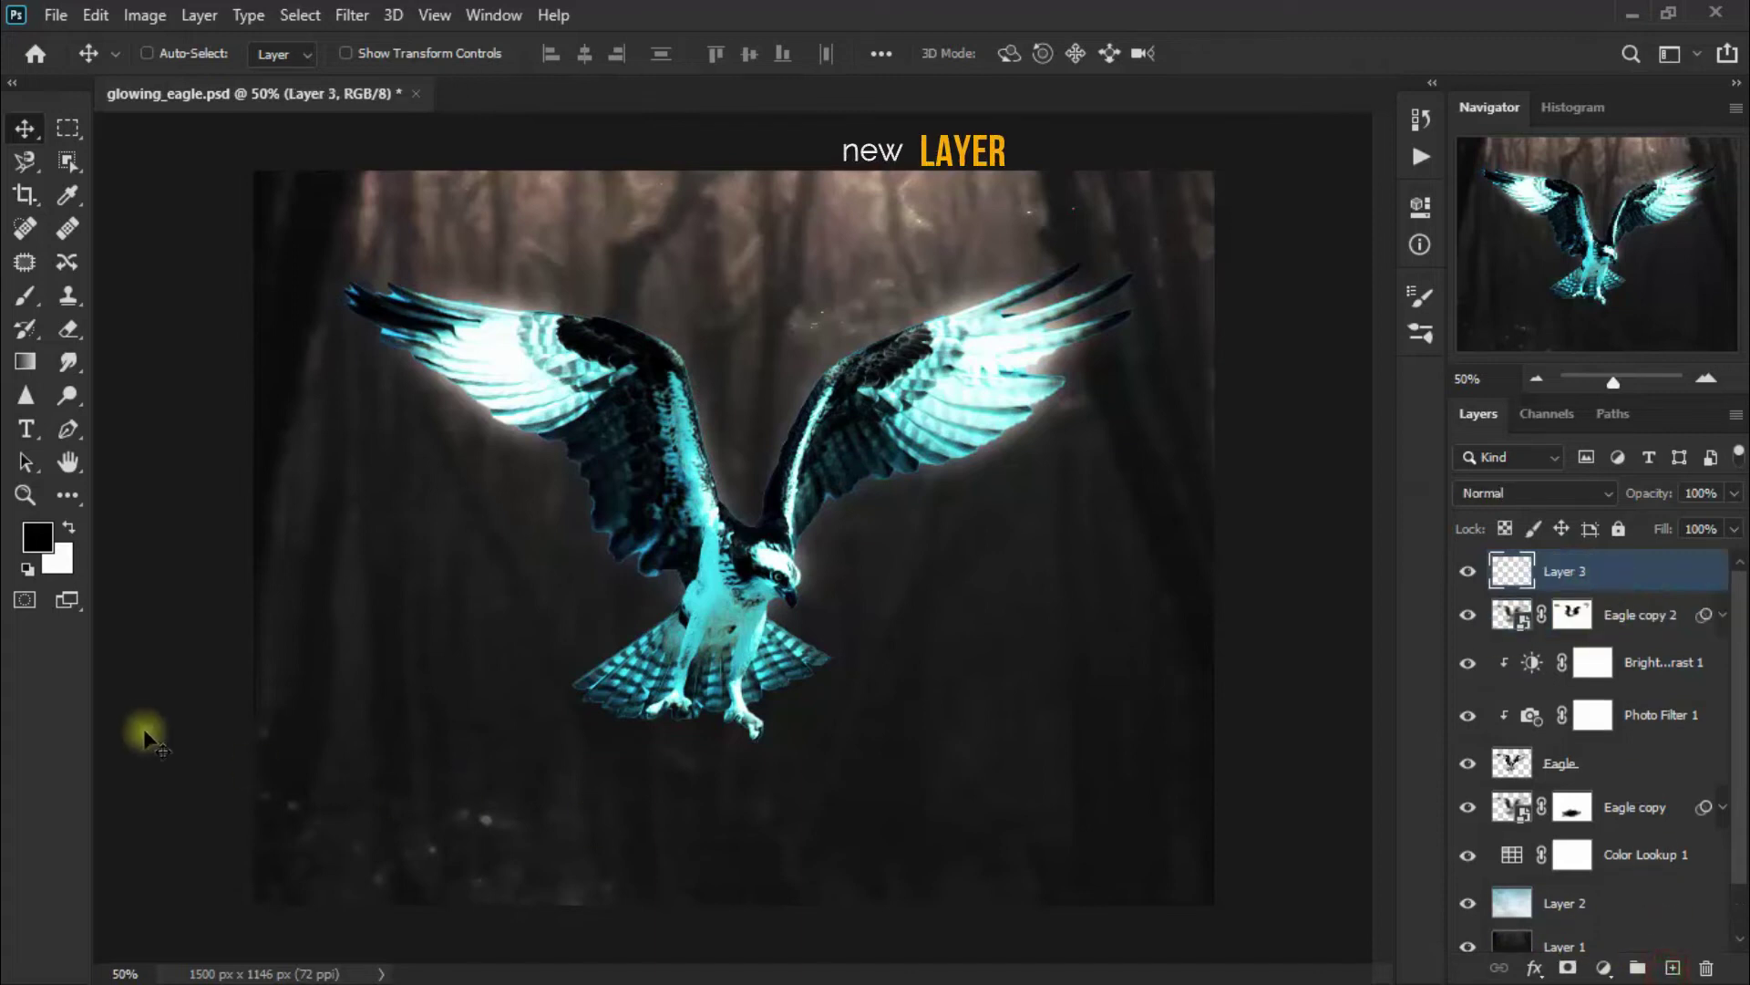
pyautogui.click(38, 537)
pyautogui.write('1dcbea')
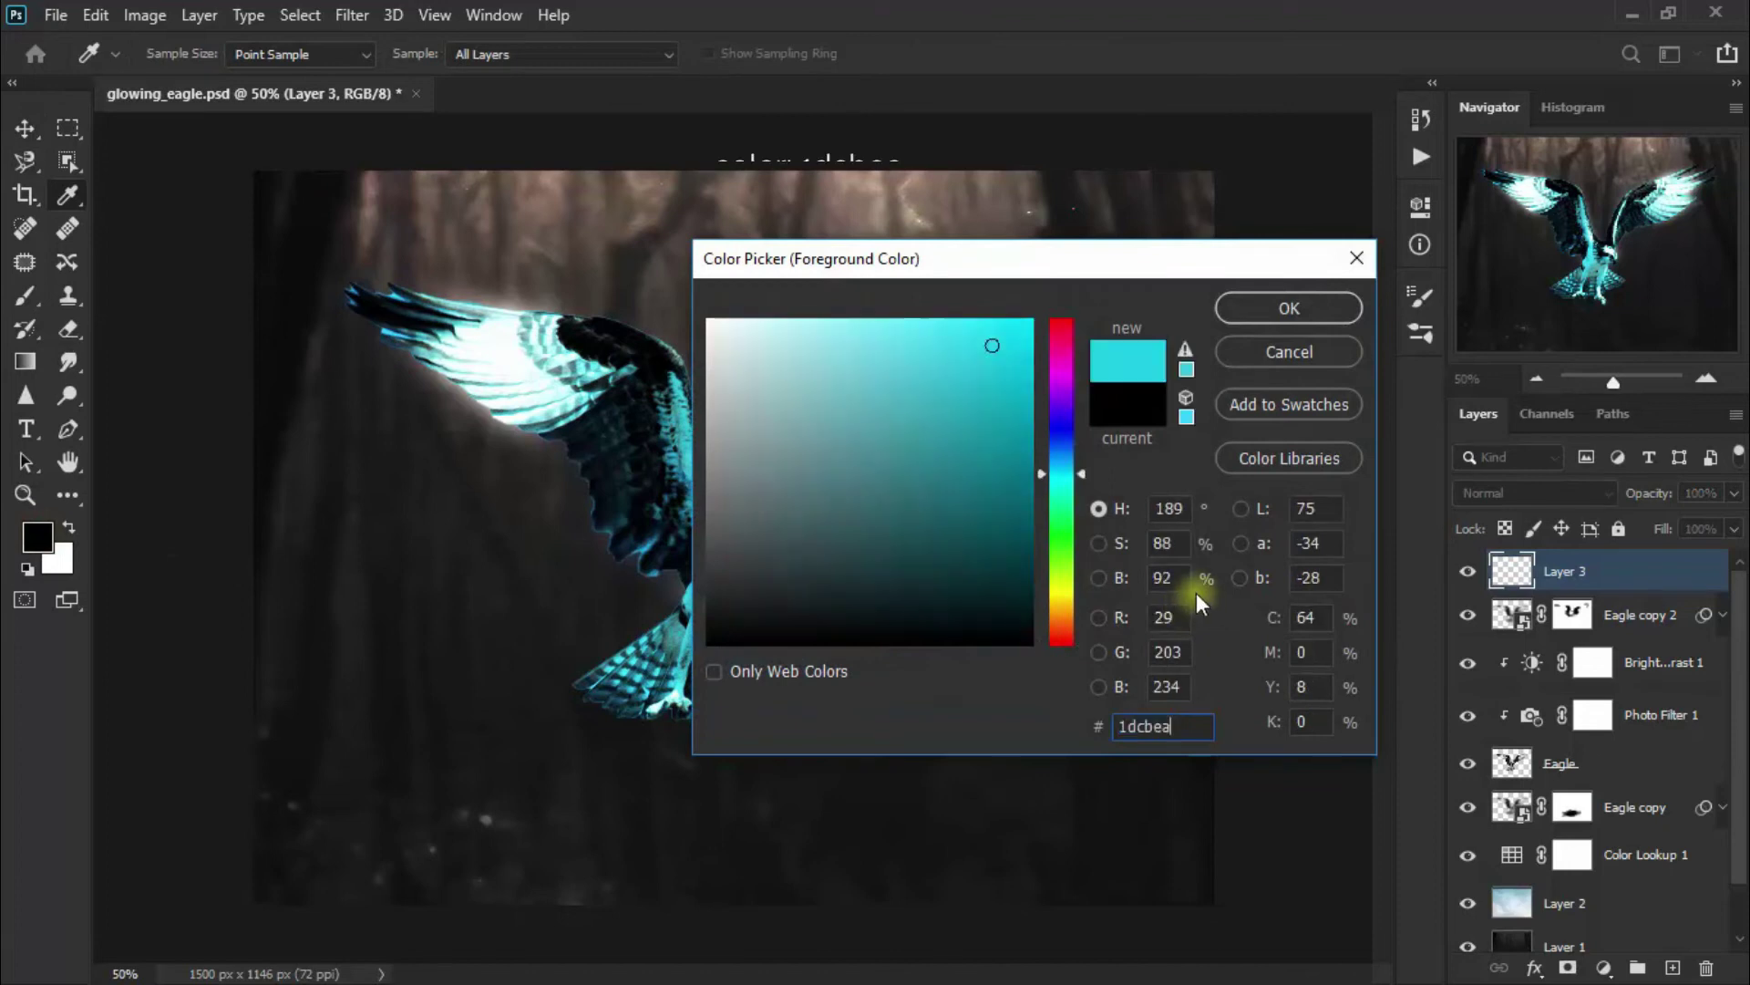
pyautogui.click(1326, 314)
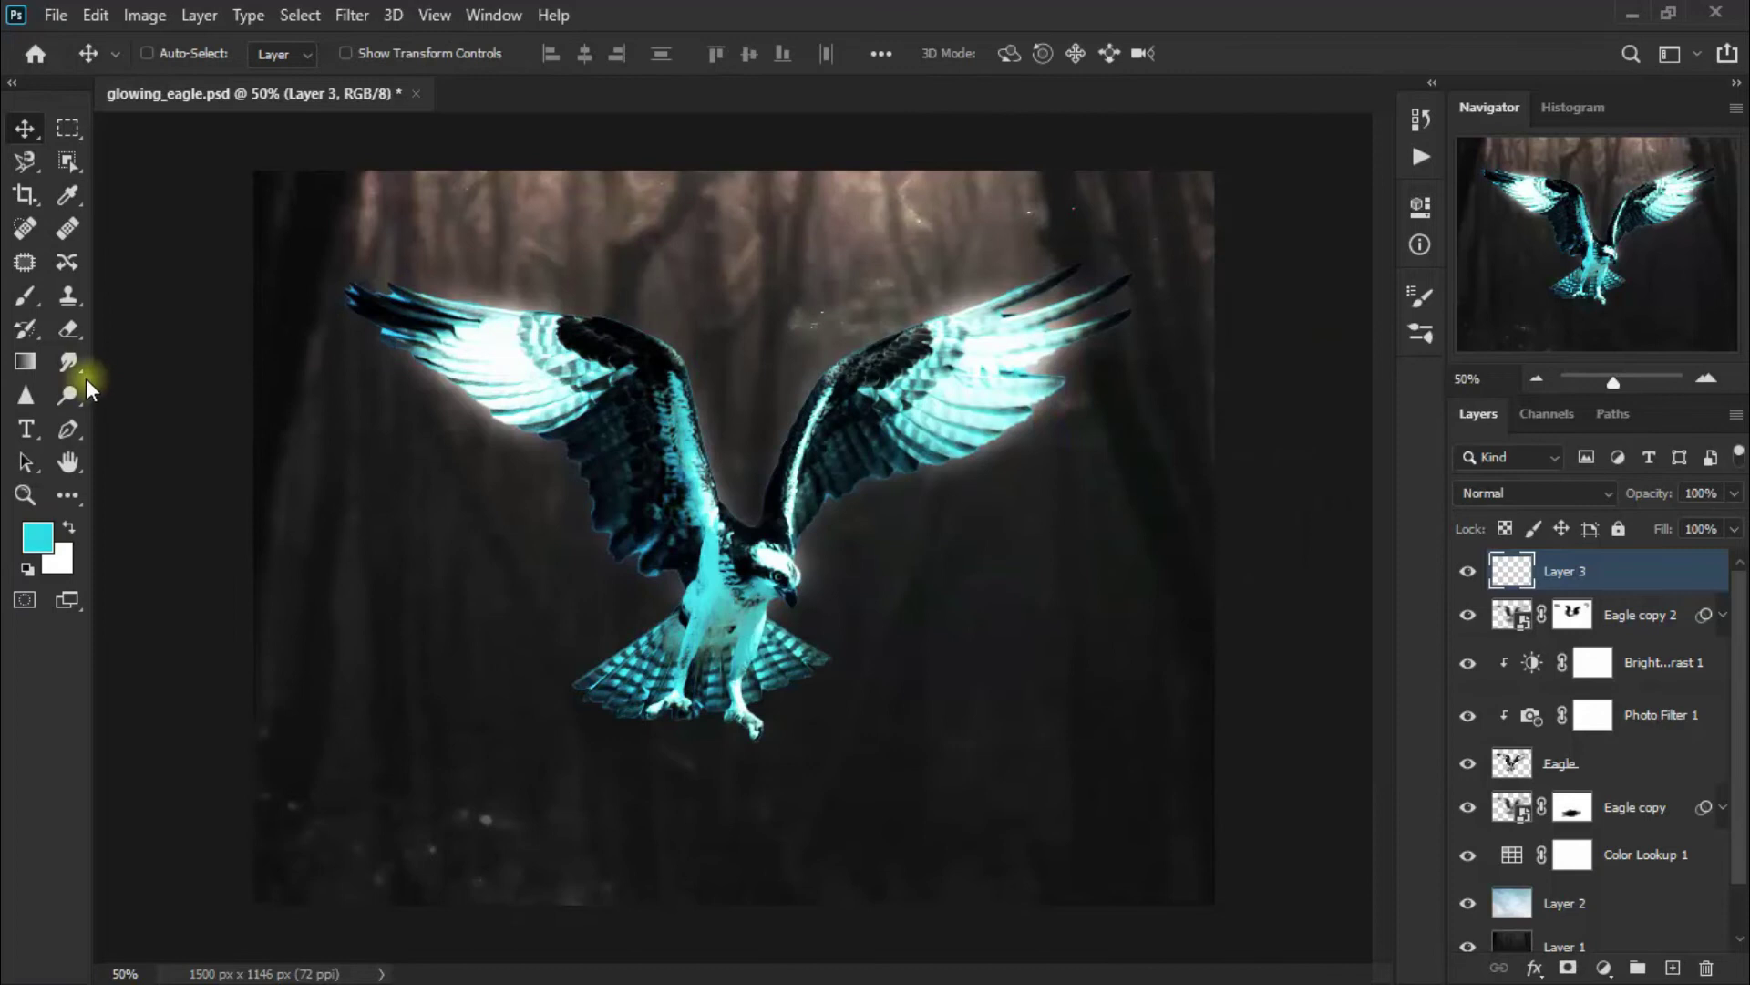
# Step: Paint two cyan dabs over the eagle's center on Layer 3 with a soft 1000 px brush at 41% opacity
pyautogui.click(31, 299)
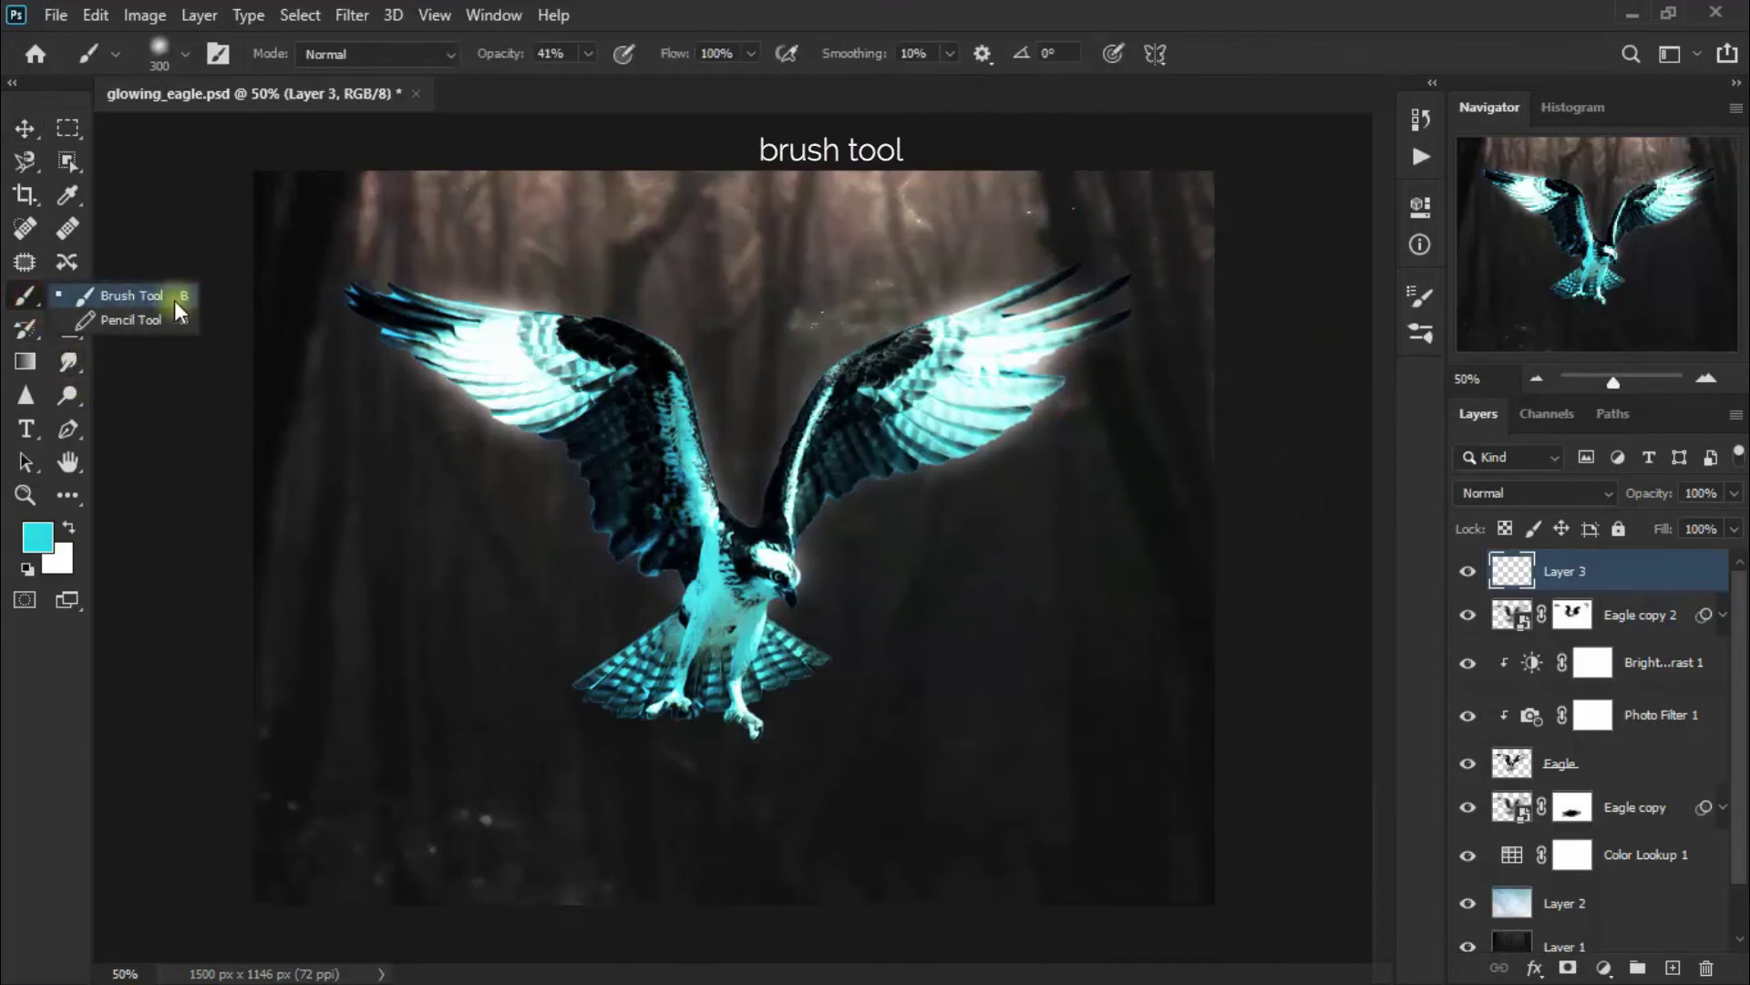
pyautogui.click(171, 299)
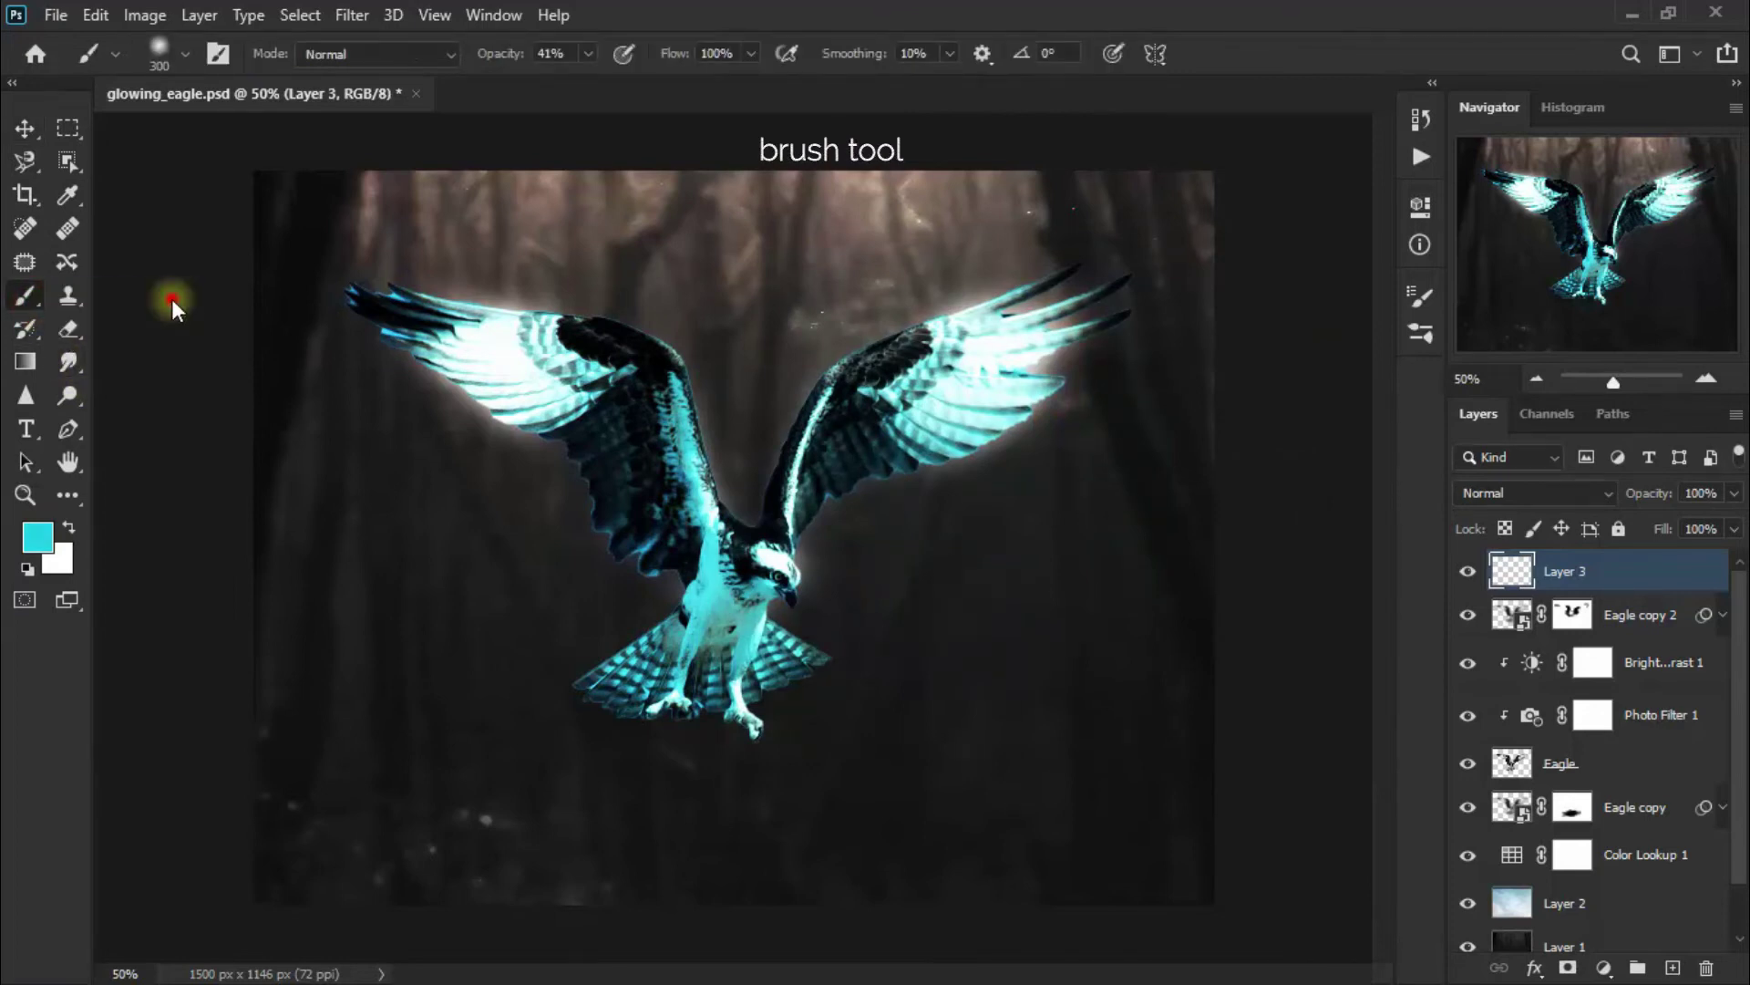
pyautogui.click(186, 62)
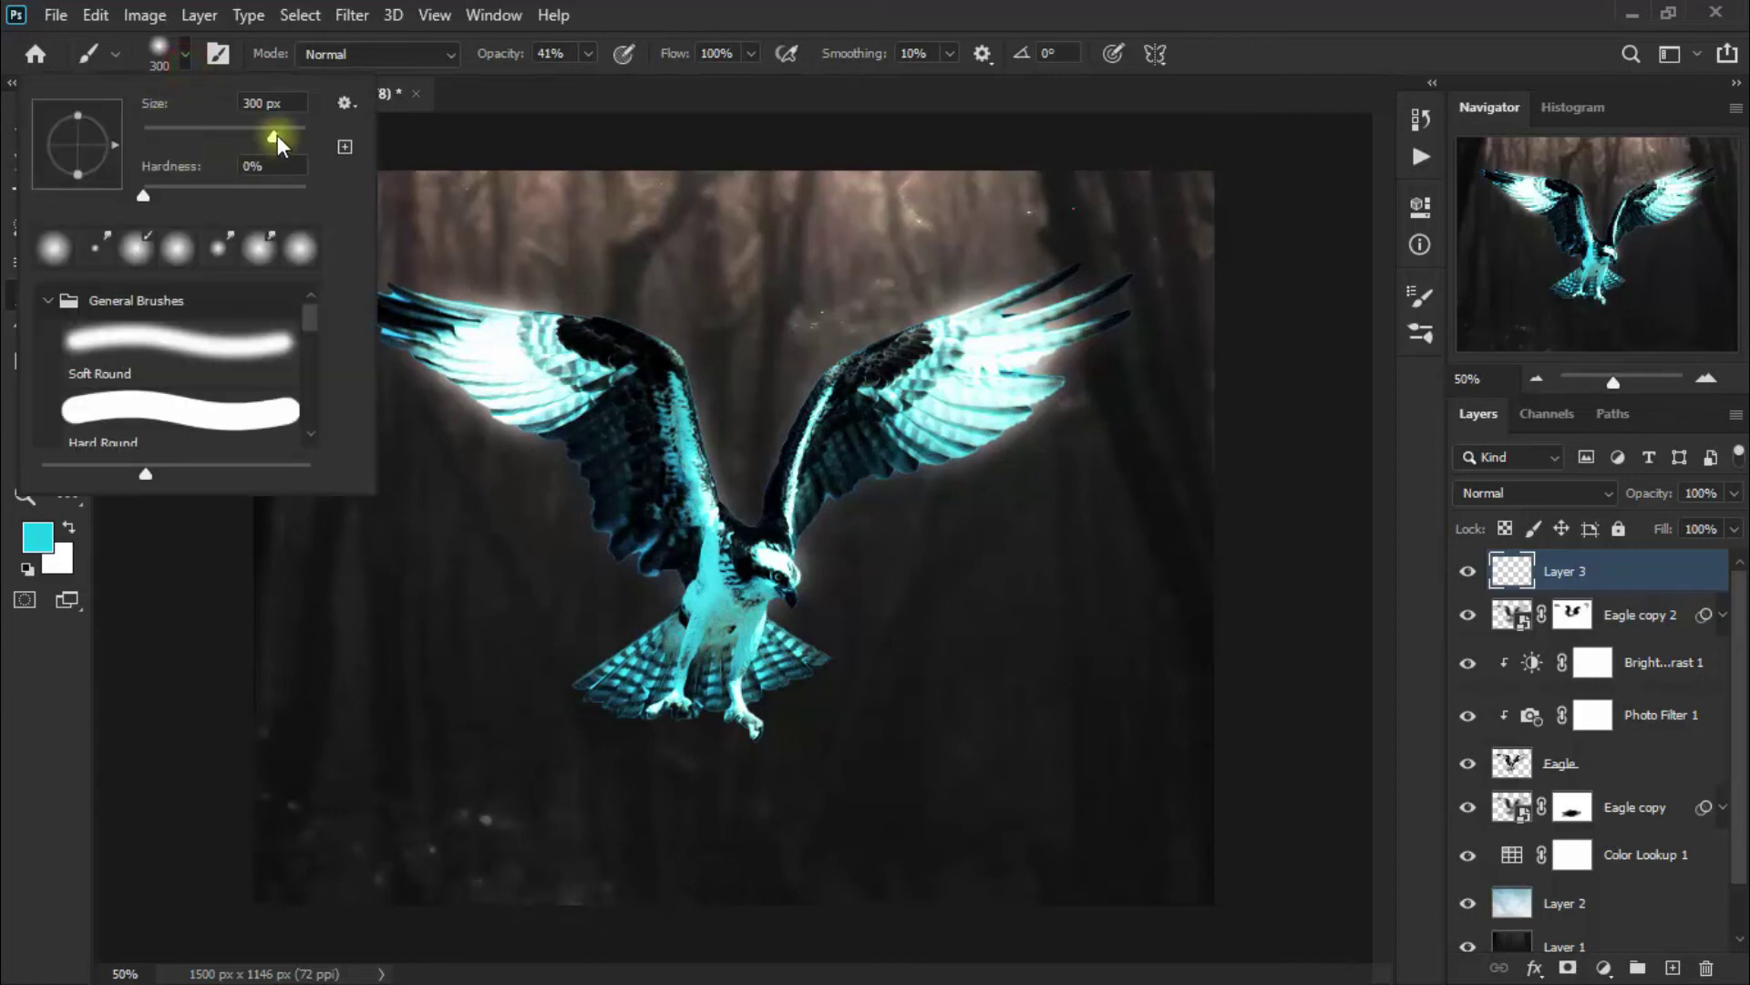
pyautogui.moveTo(280, 135); pyautogui.dragTo(285, 138)
pyautogui.click(852, 4)
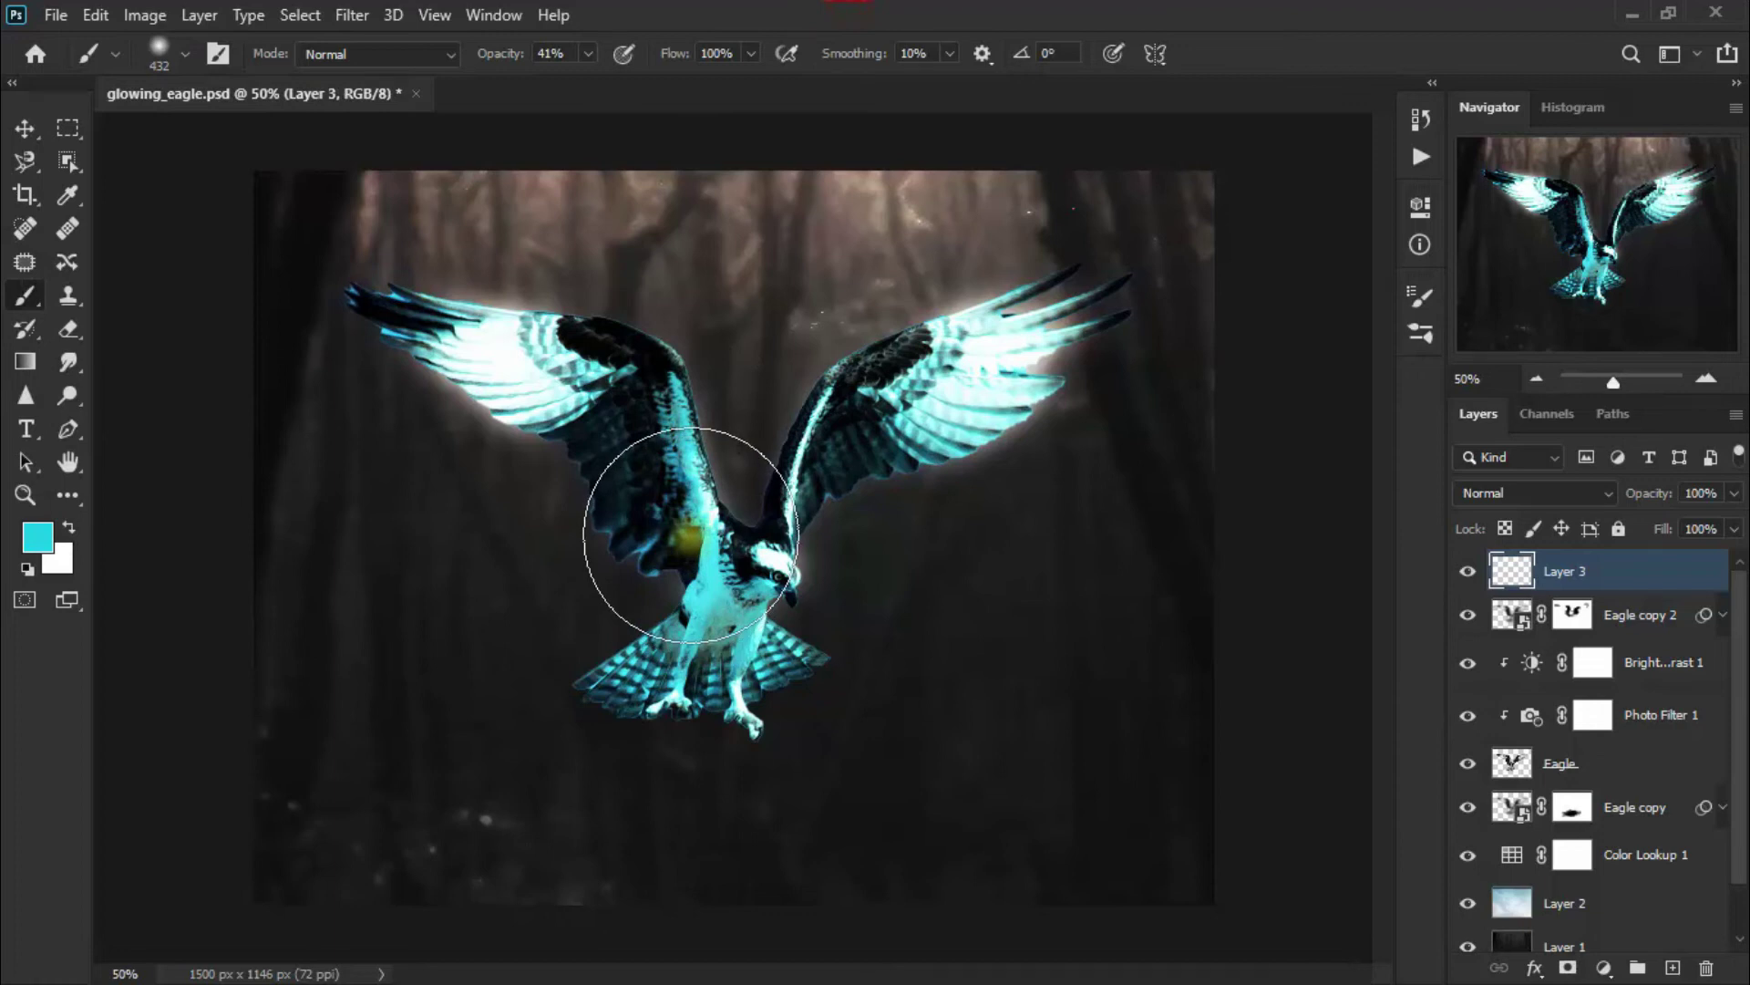
pyautogui.press(']')
pyautogui.press(']')
pyautogui.press(']')
pyautogui.press(']')
pyautogui.press(']')
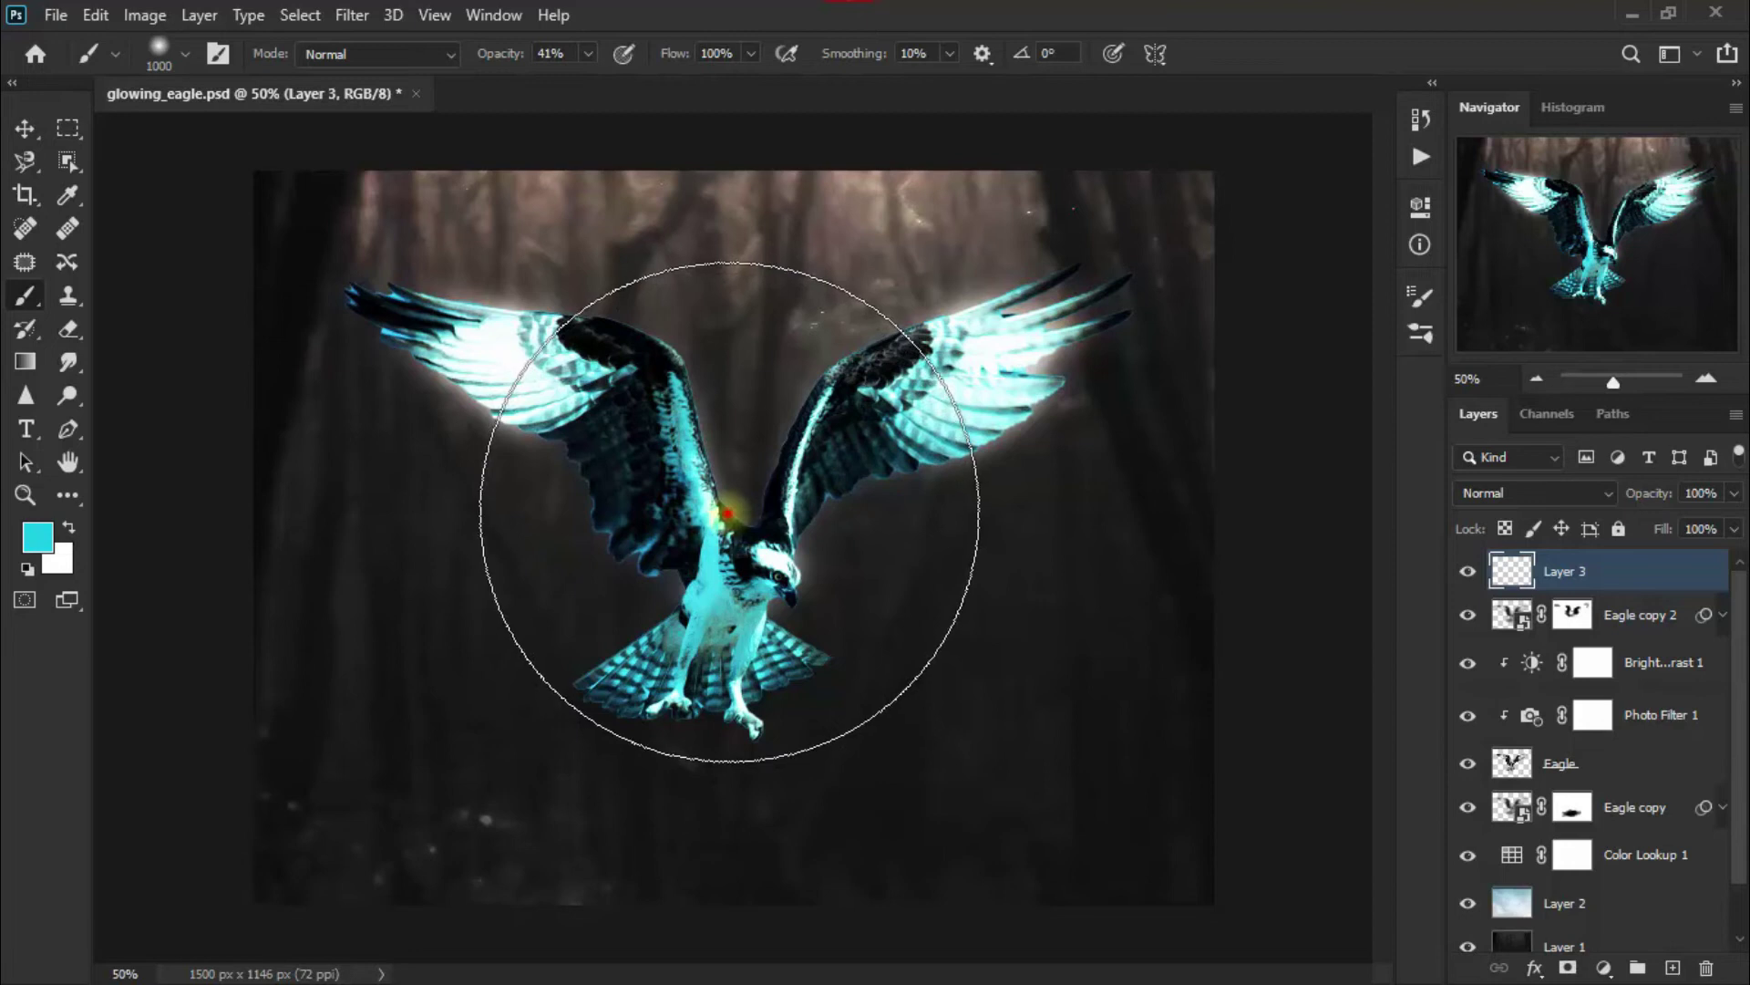
pyautogui.click(730, 513)
pyautogui.click(730, 513)
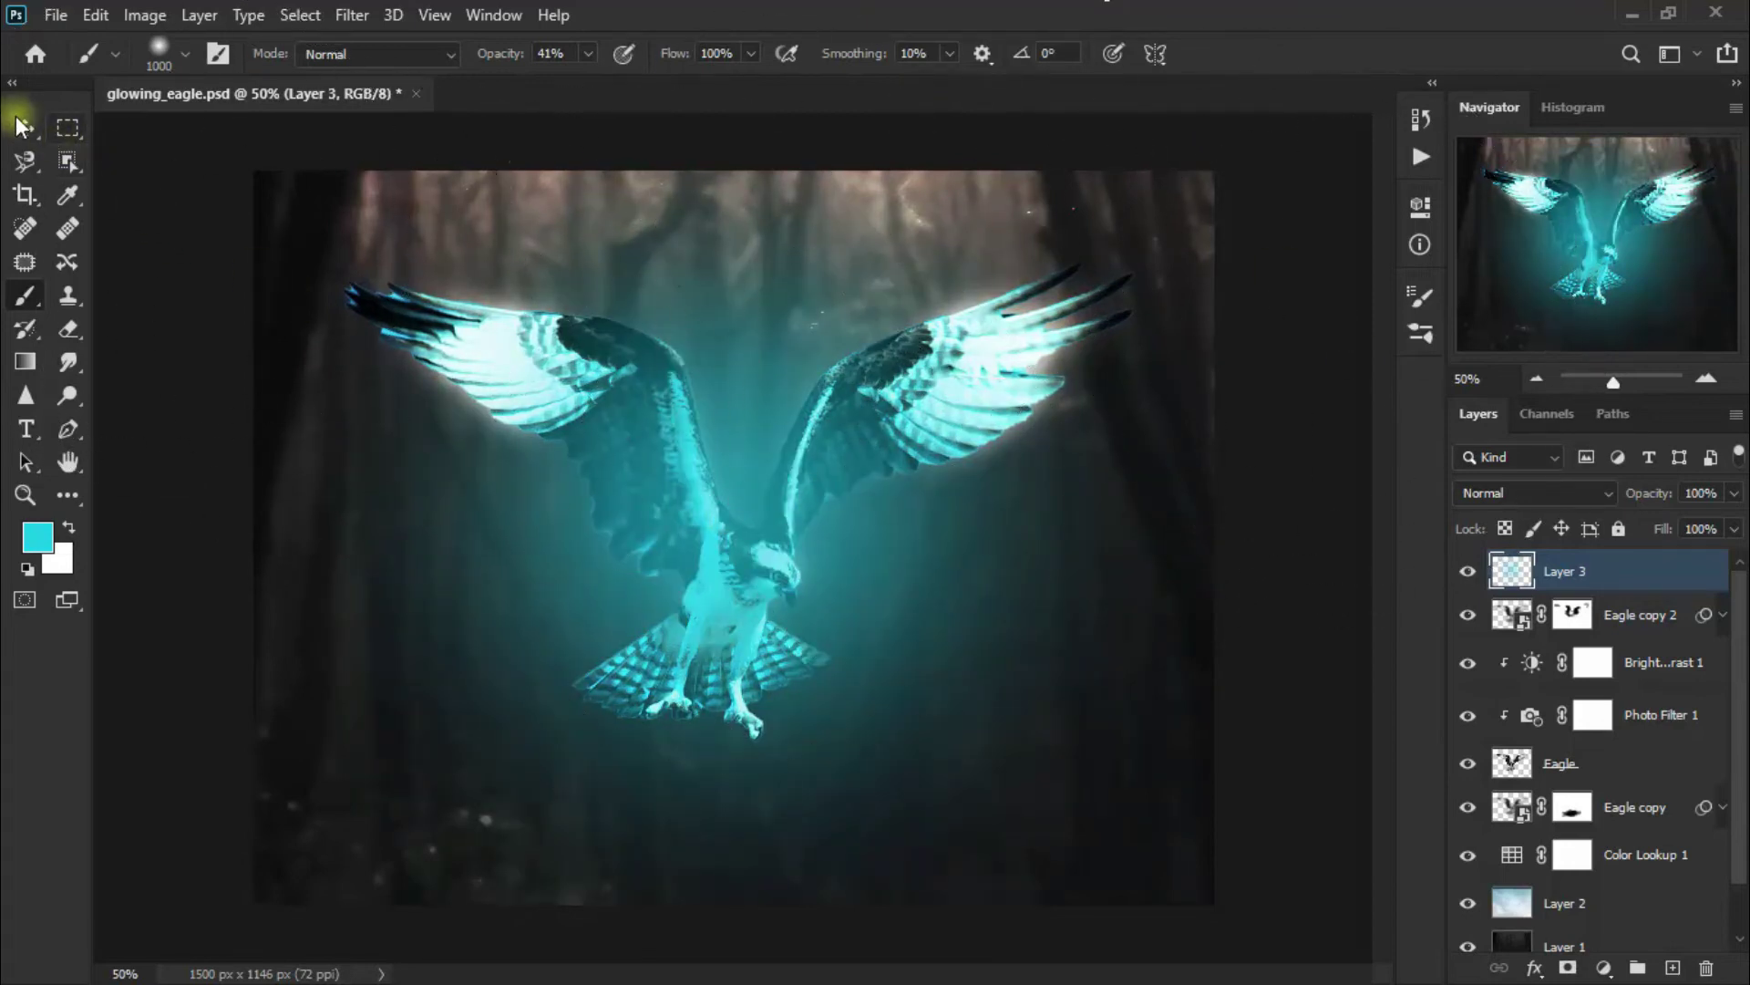
# Step: Set Layer 3's blending mode to Lighten and lower its opacity to 28%
pyautogui.click(25, 127)
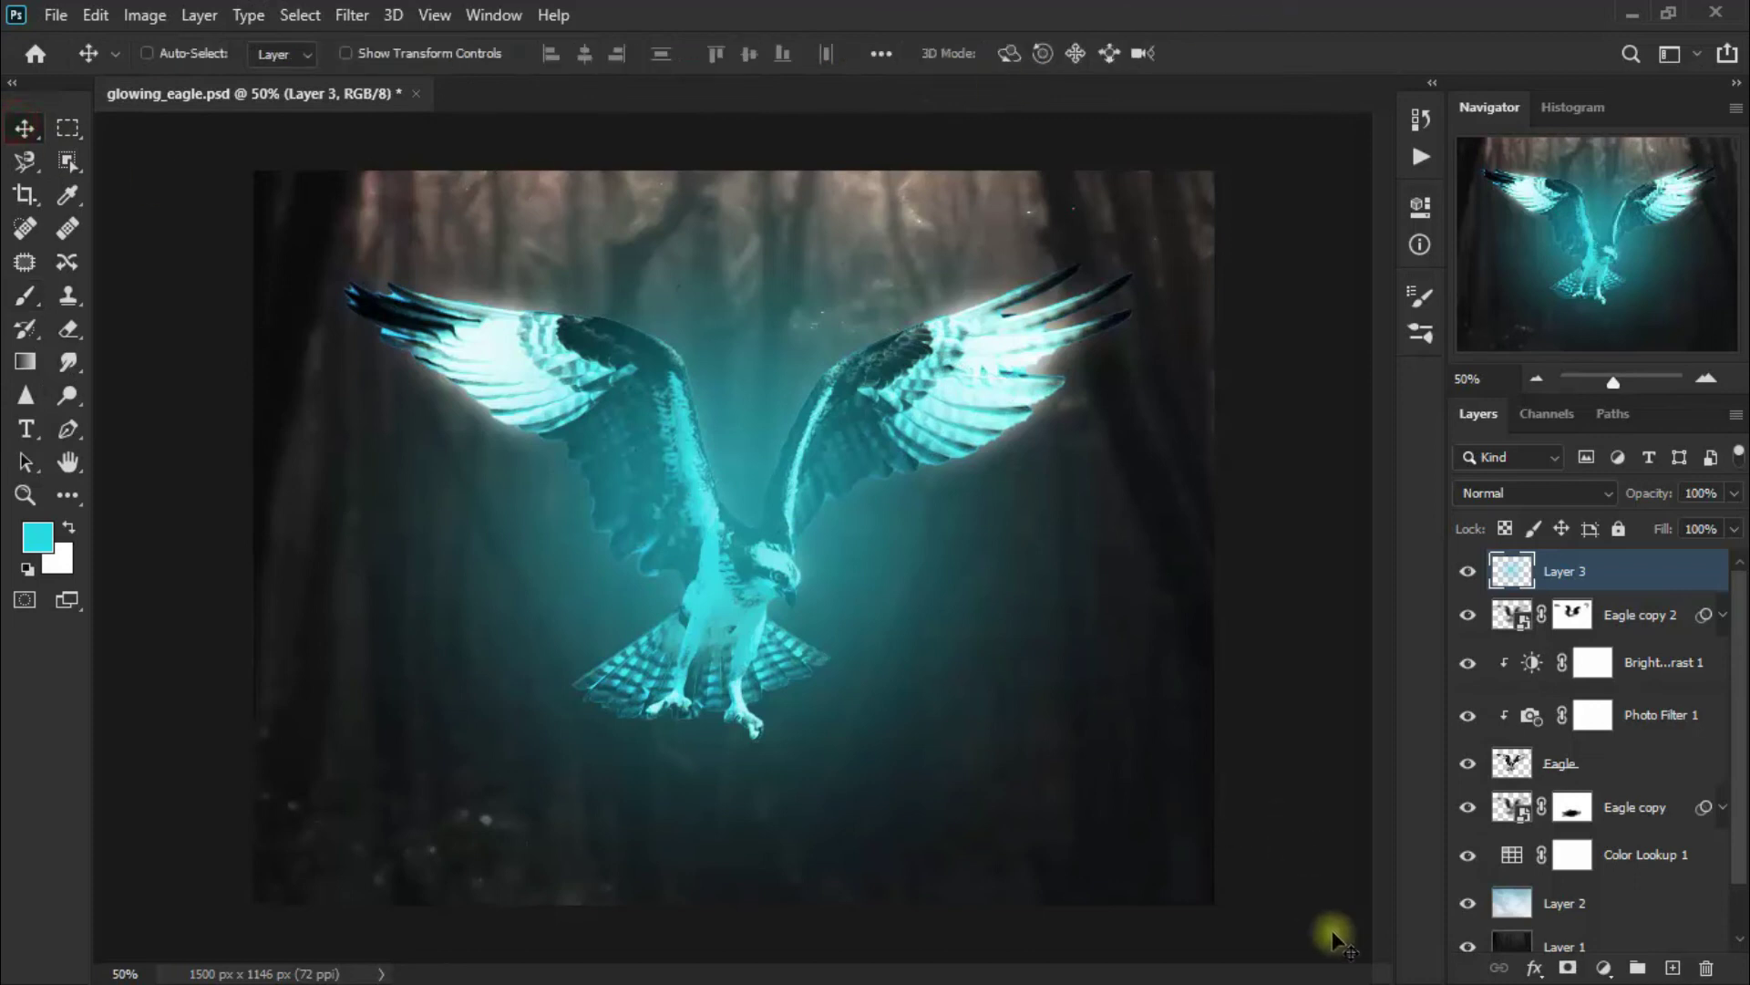
pyautogui.click(1535, 500)
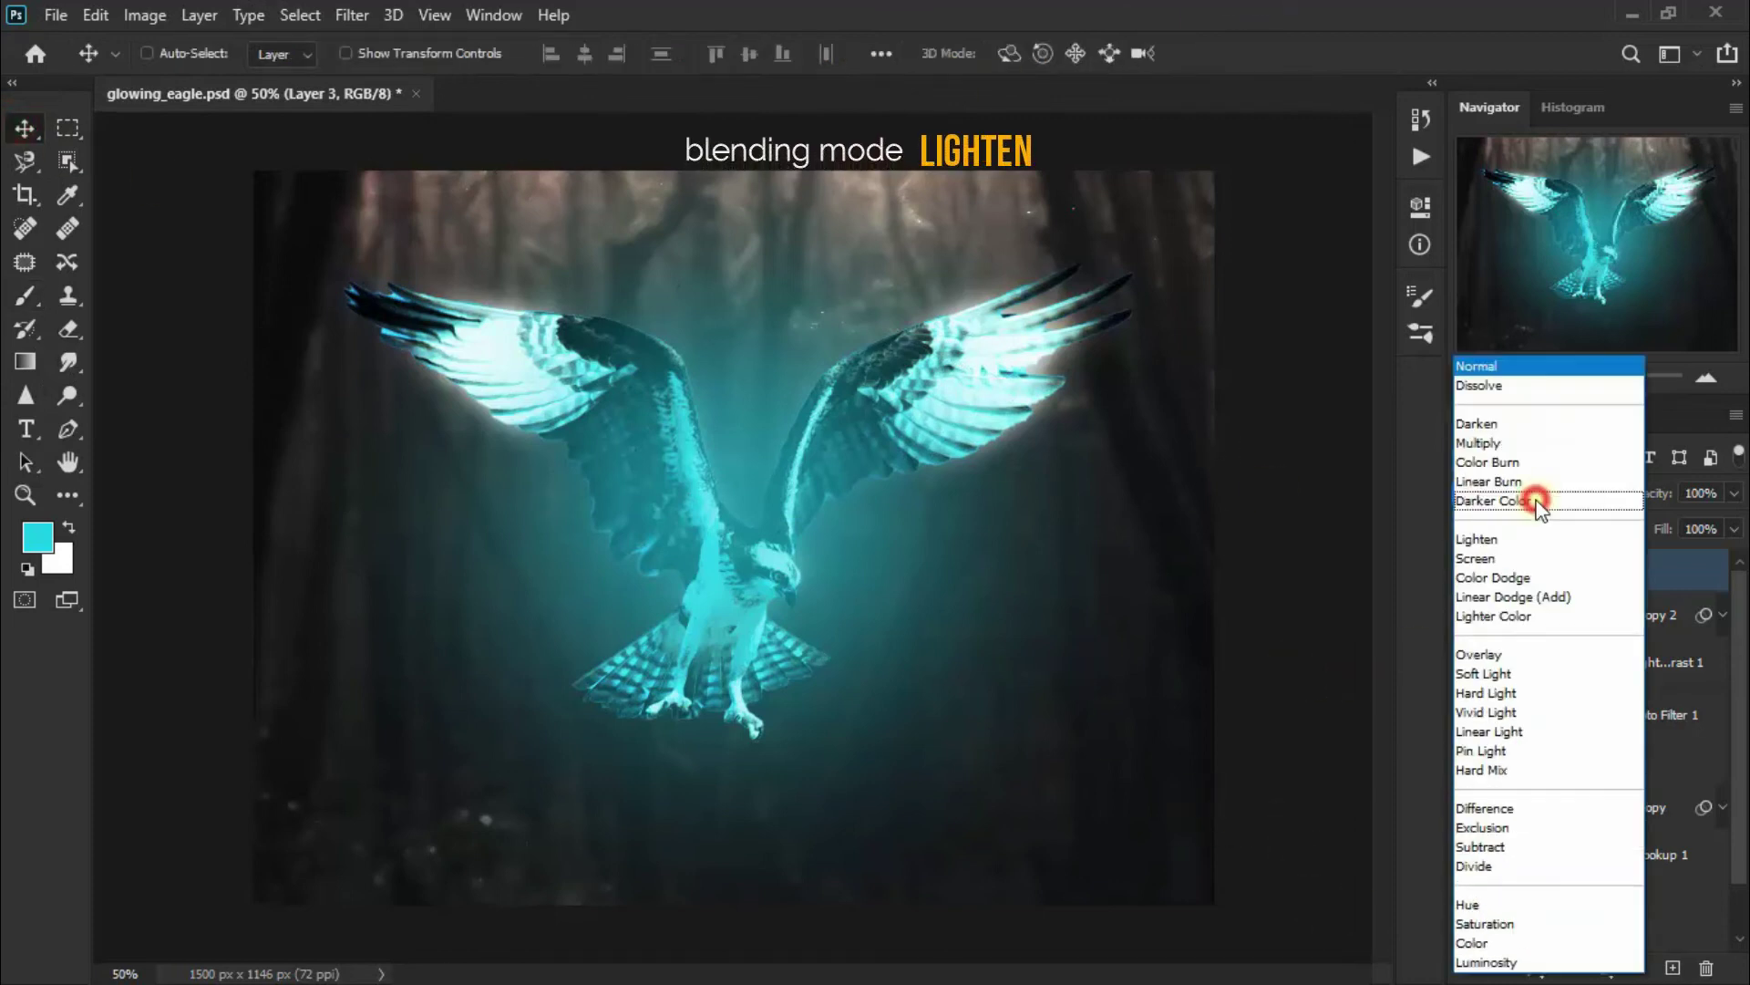
pyautogui.click(1535, 541)
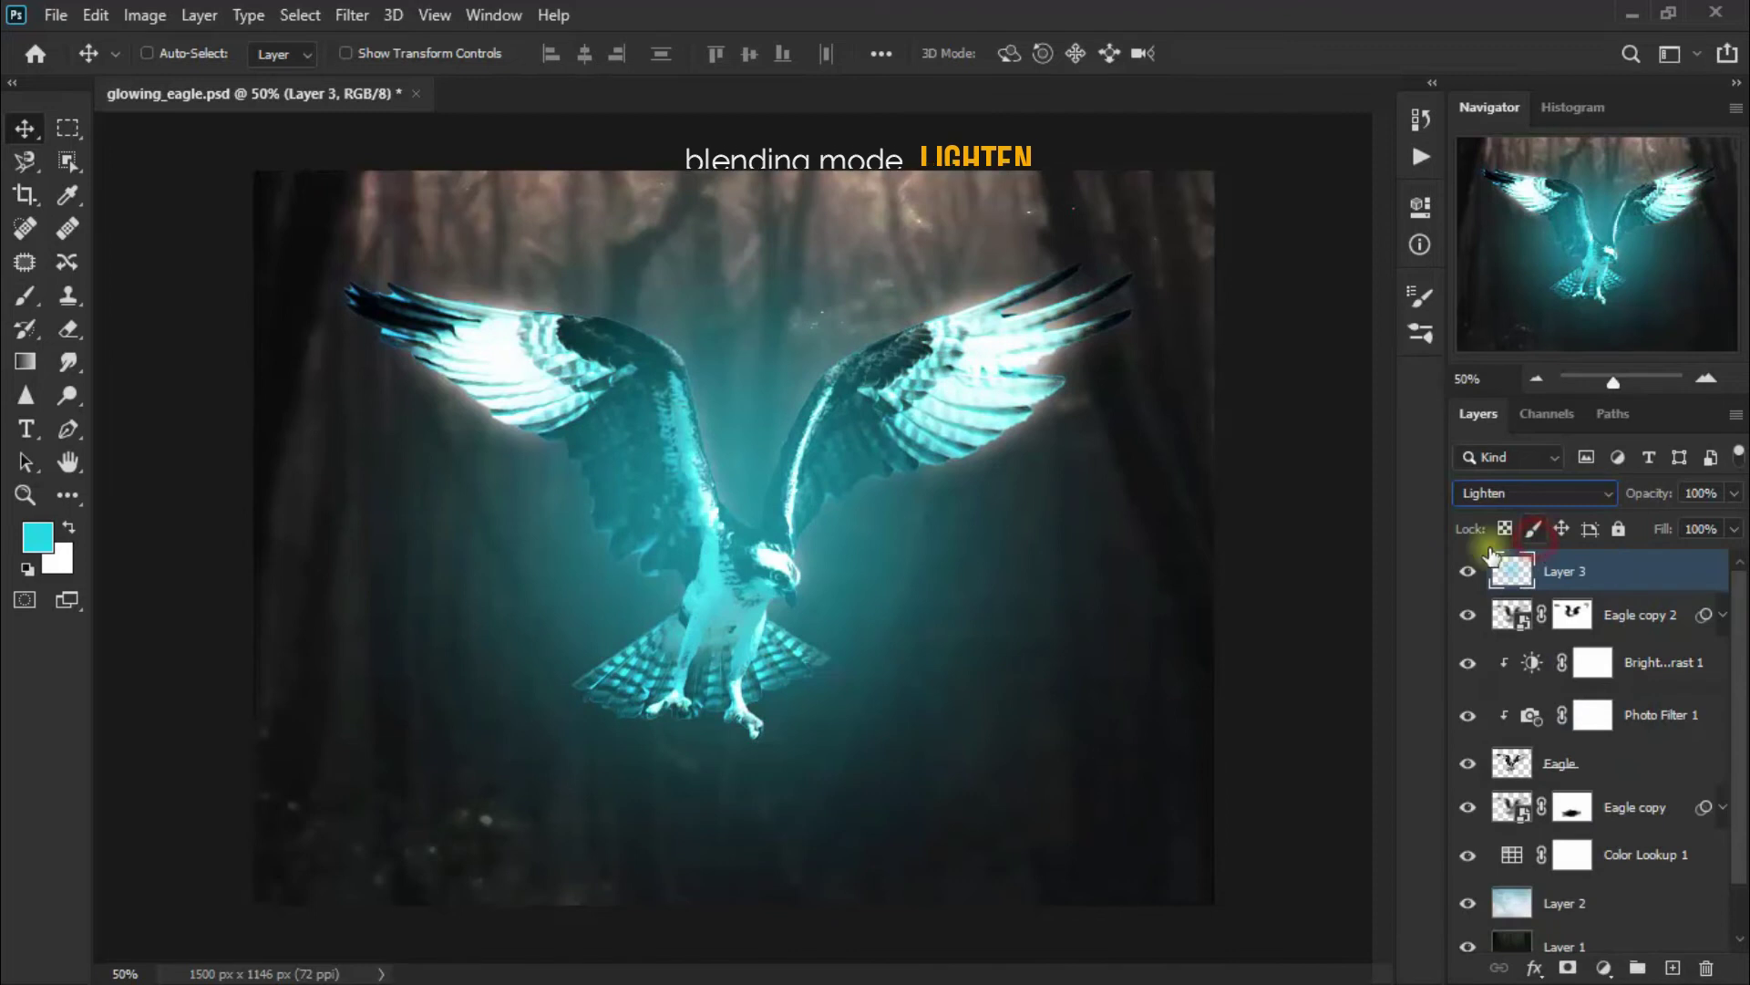
pyautogui.click(1734, 493)
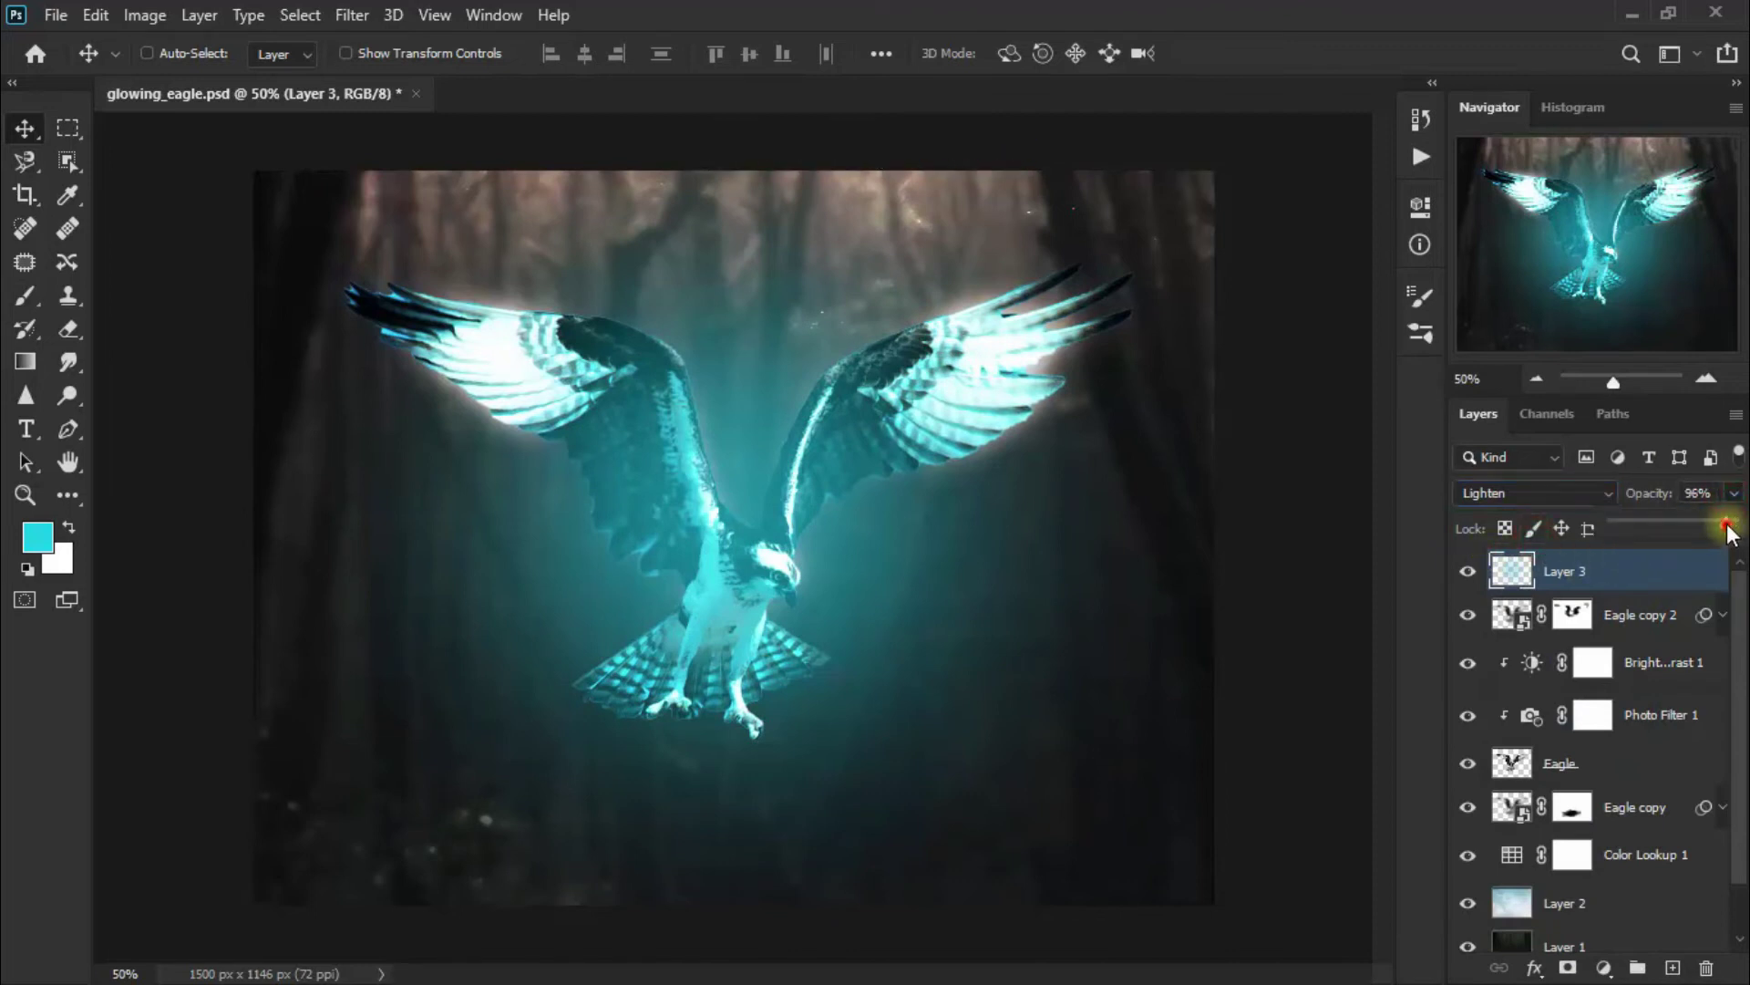
pyautogui.moveTo(1674, 518)
pyautogui.mouseDown()
pyautogui.moveTo(1628, 506)
pyautogui.moveTo(1643, 509)
pyautogui.mouseUp()
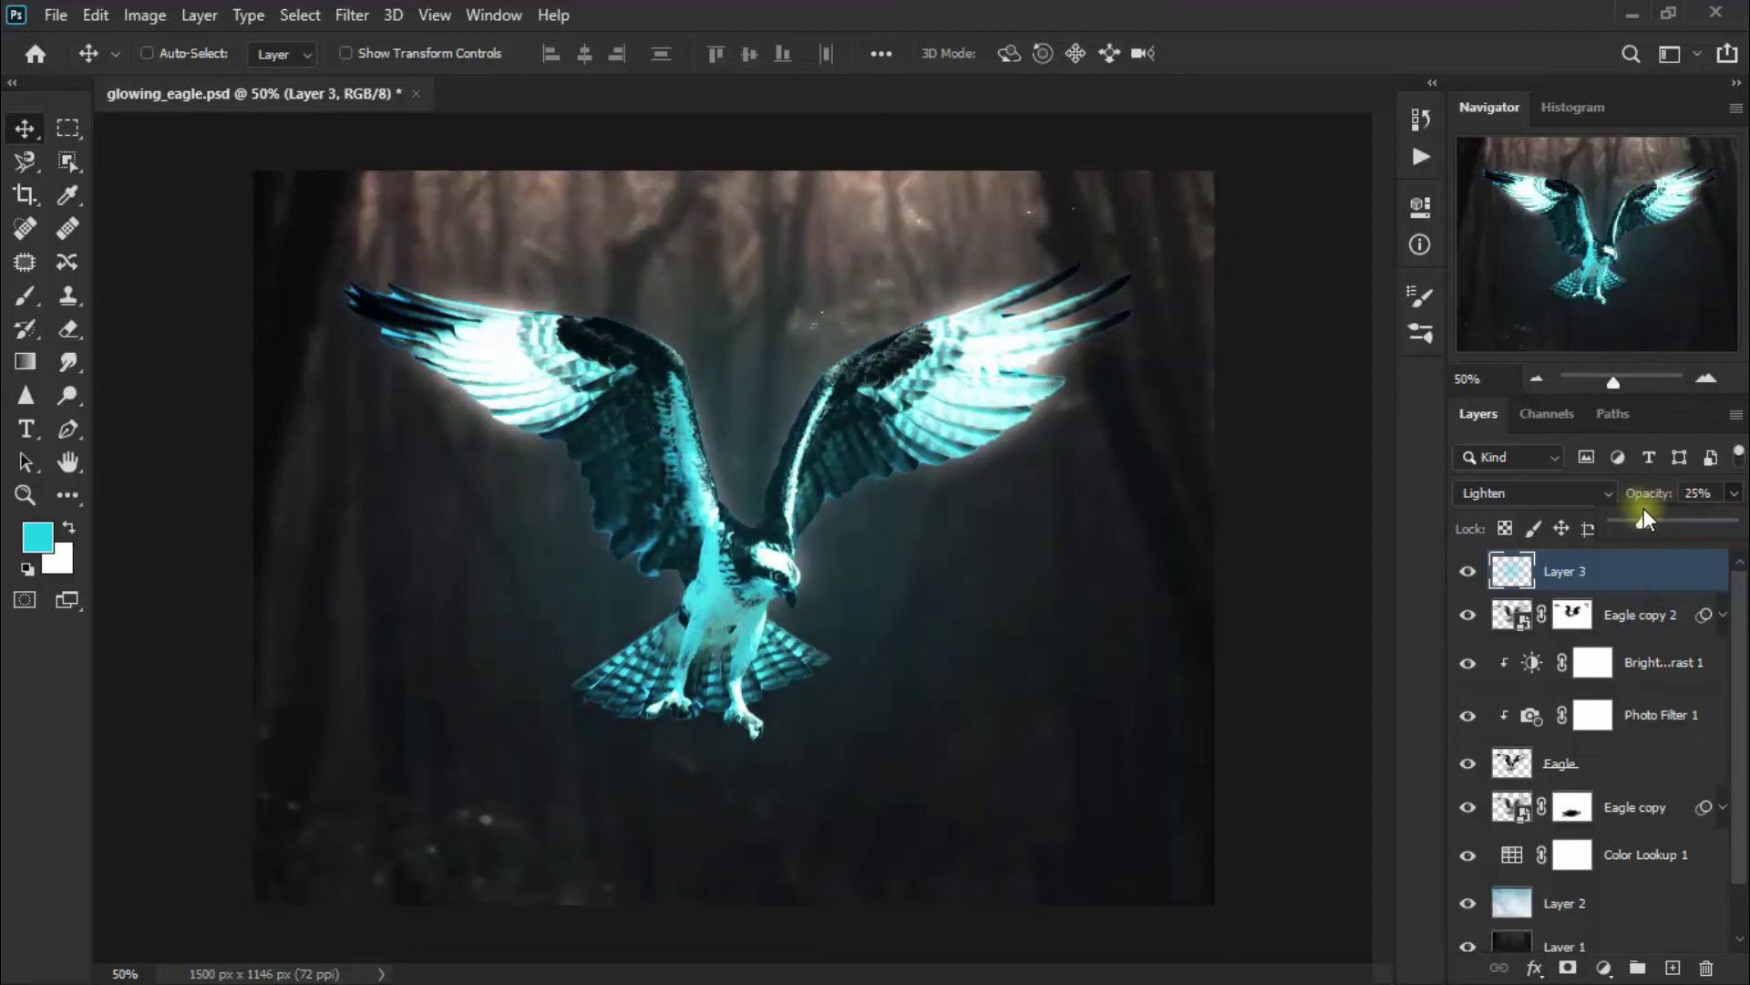
# Step: Duplicate Layer 3 and place the copy between the Eagle copy and Color Lookup 1 layers
pyautogui.click(1602, 572)
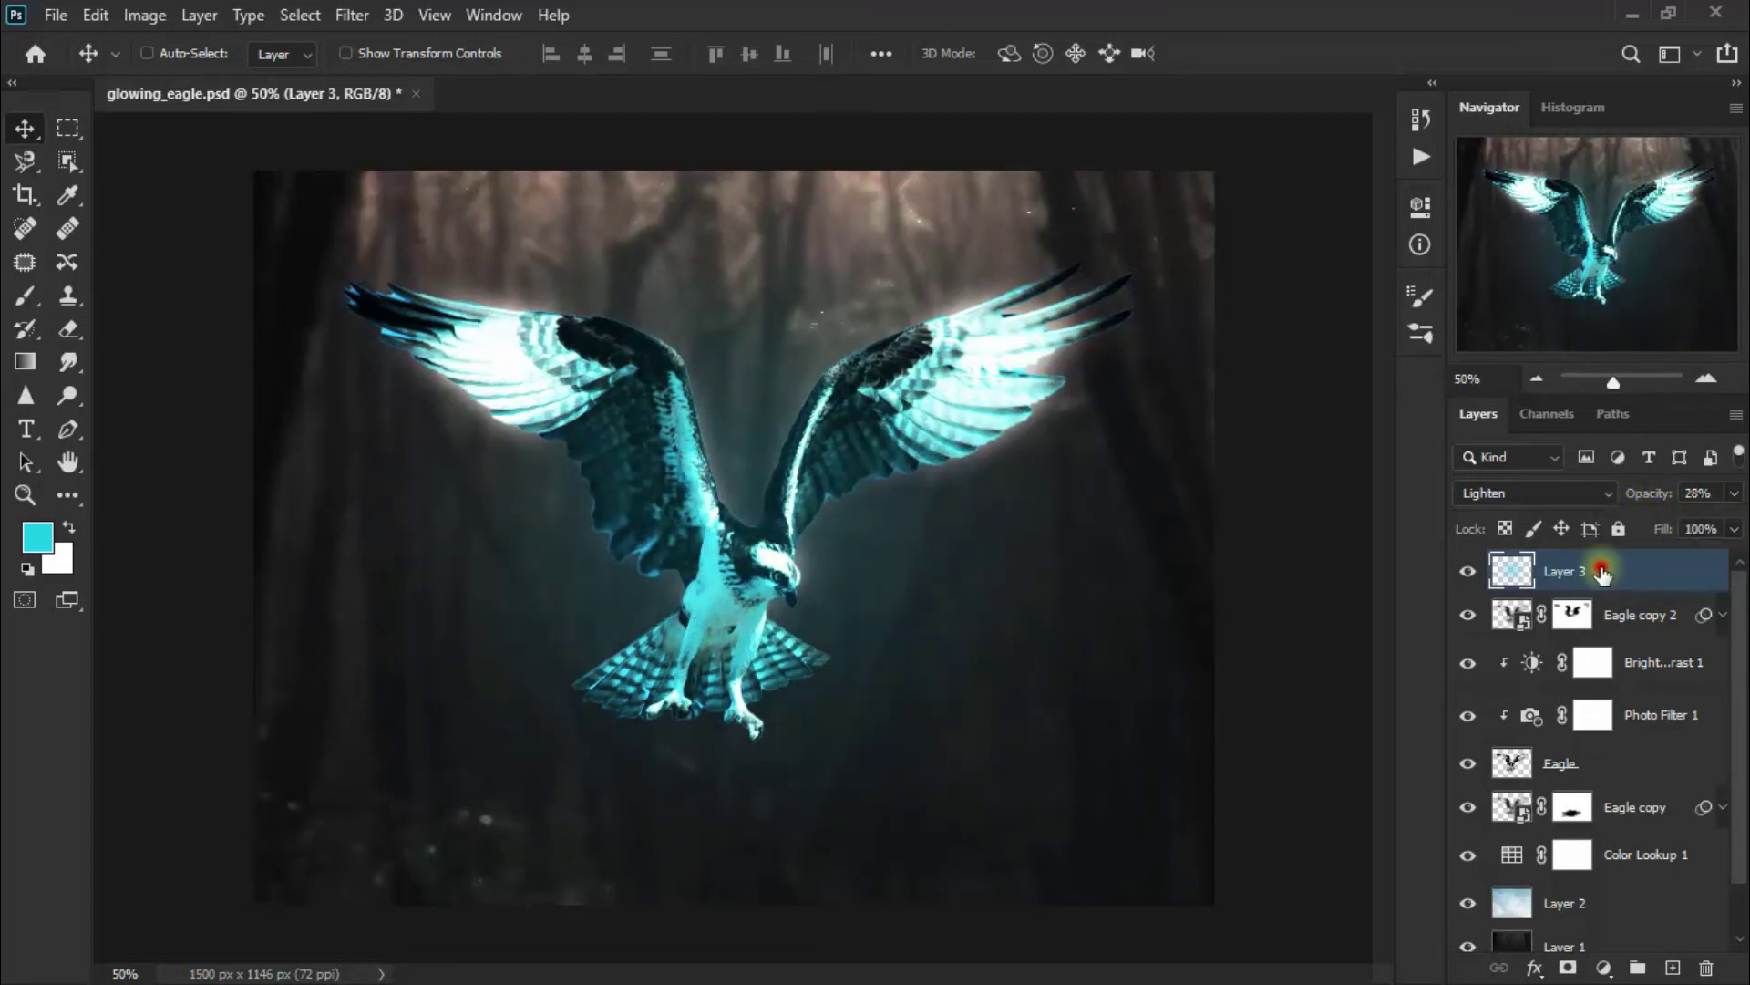
pyautogui.hotkey('ctrl', 'j')
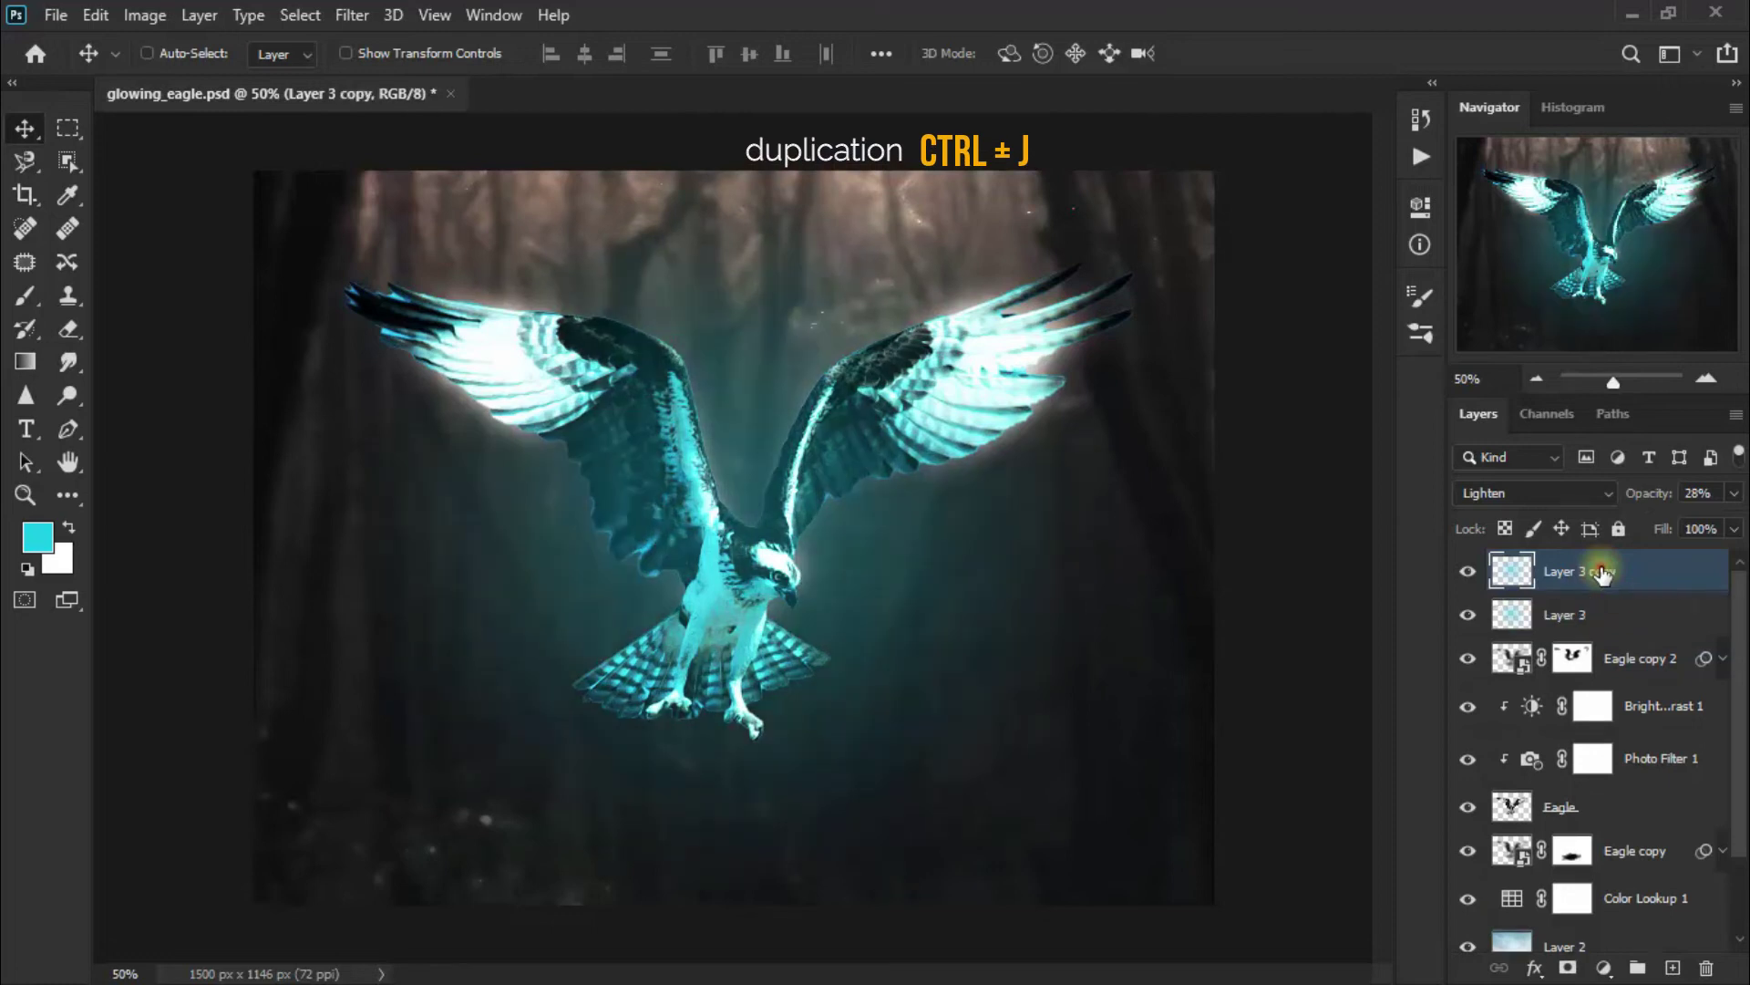
pyautogui.moveTo(1582, 851); pyautogui.dragTo(1577, 862)
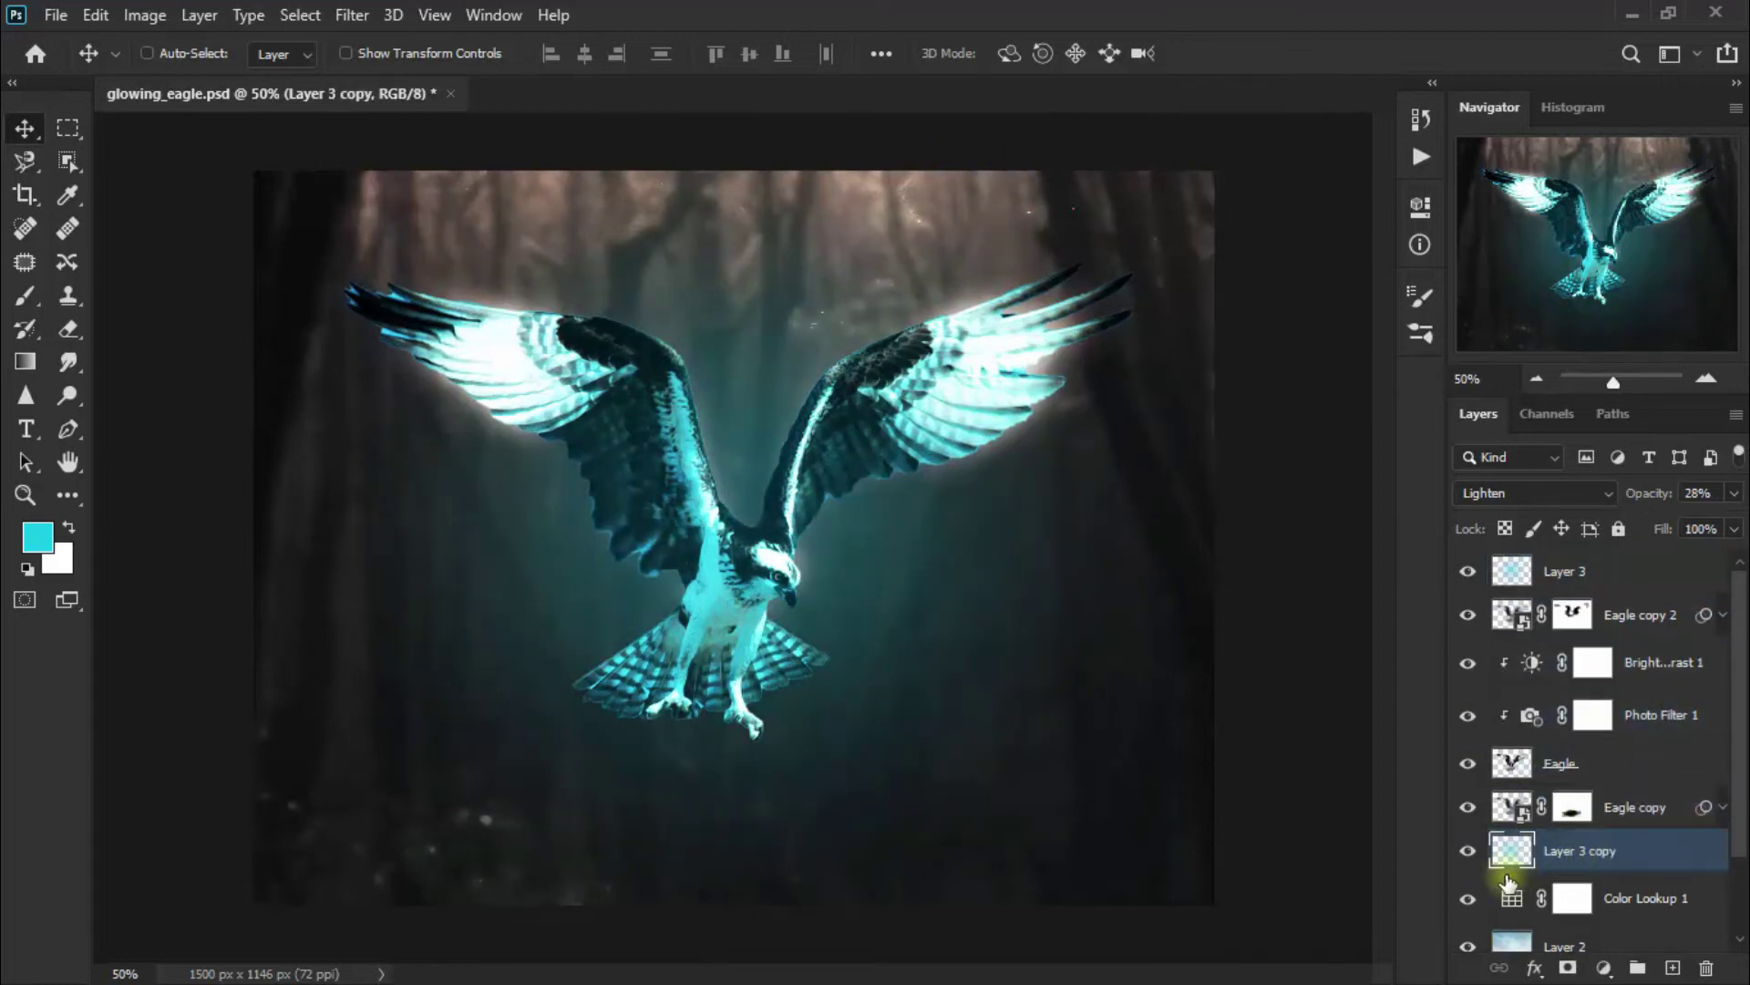
# Step: Toggle the visibility of Layer 3 copy to compare and reduce its opacity to 9%
pyautogui.click(1467, 850)
pyautogui.click(1467, 851)
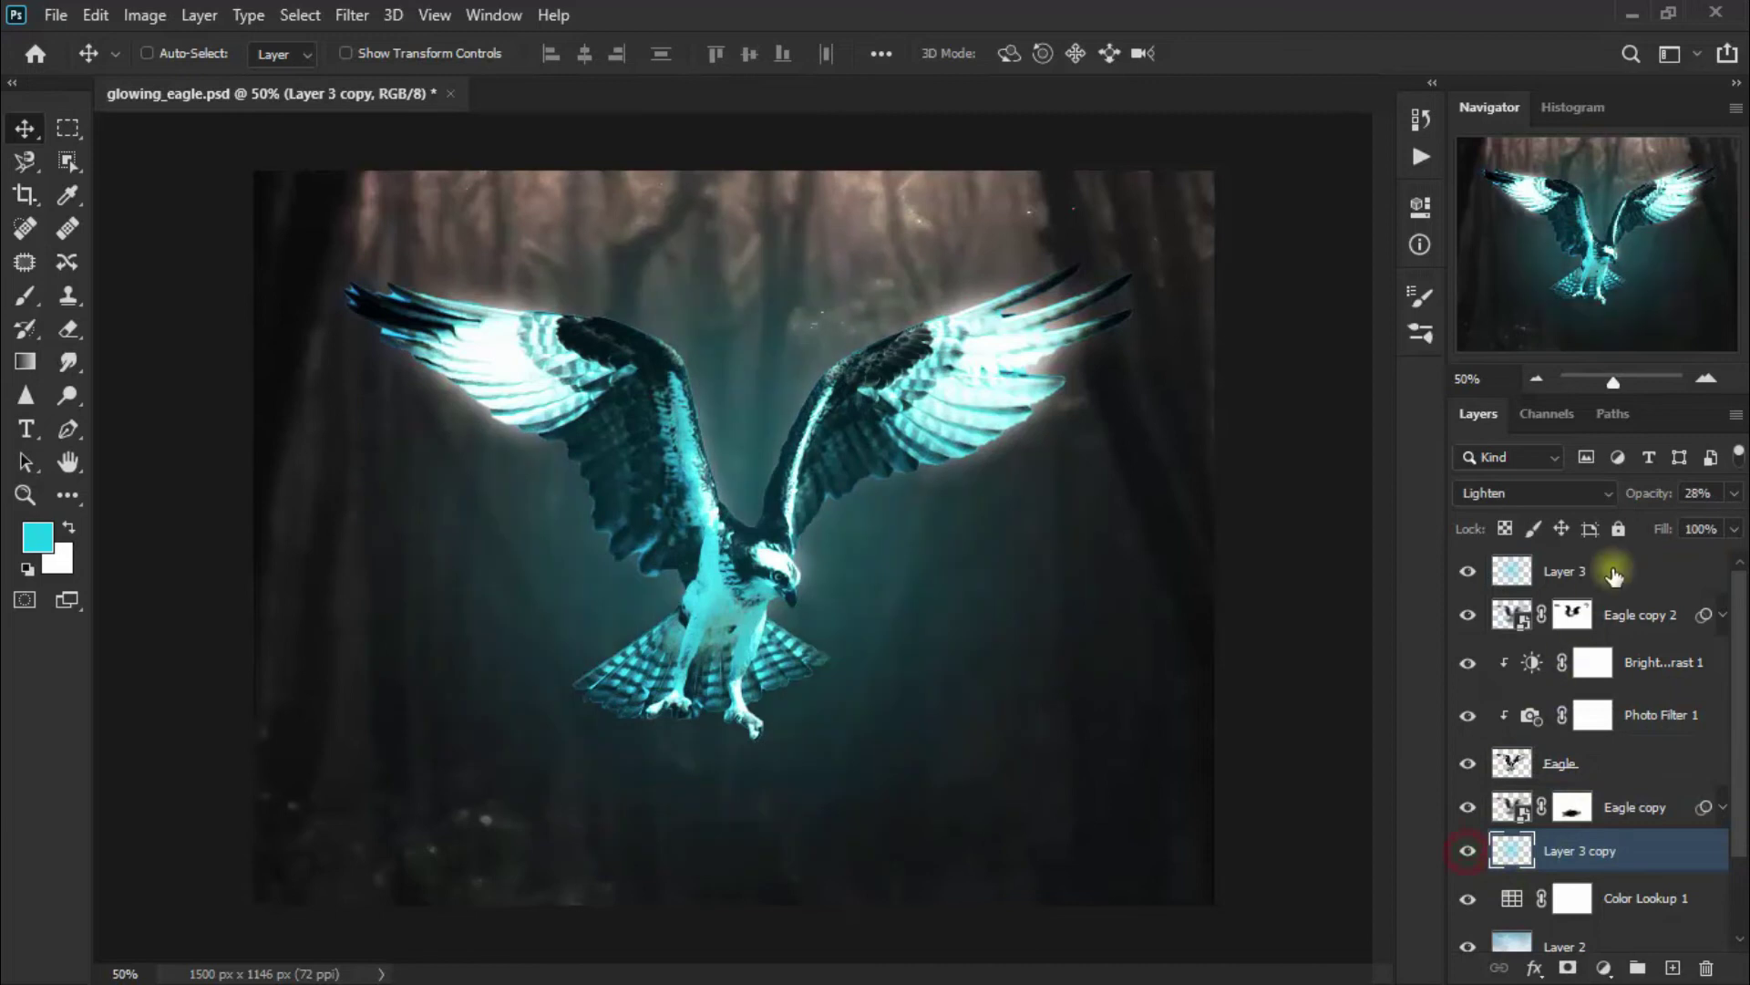
pyautogui.click(1732, 493)
pyautogui.moveTo(1628, 520); pyautogui.dragTo(1623, 520)
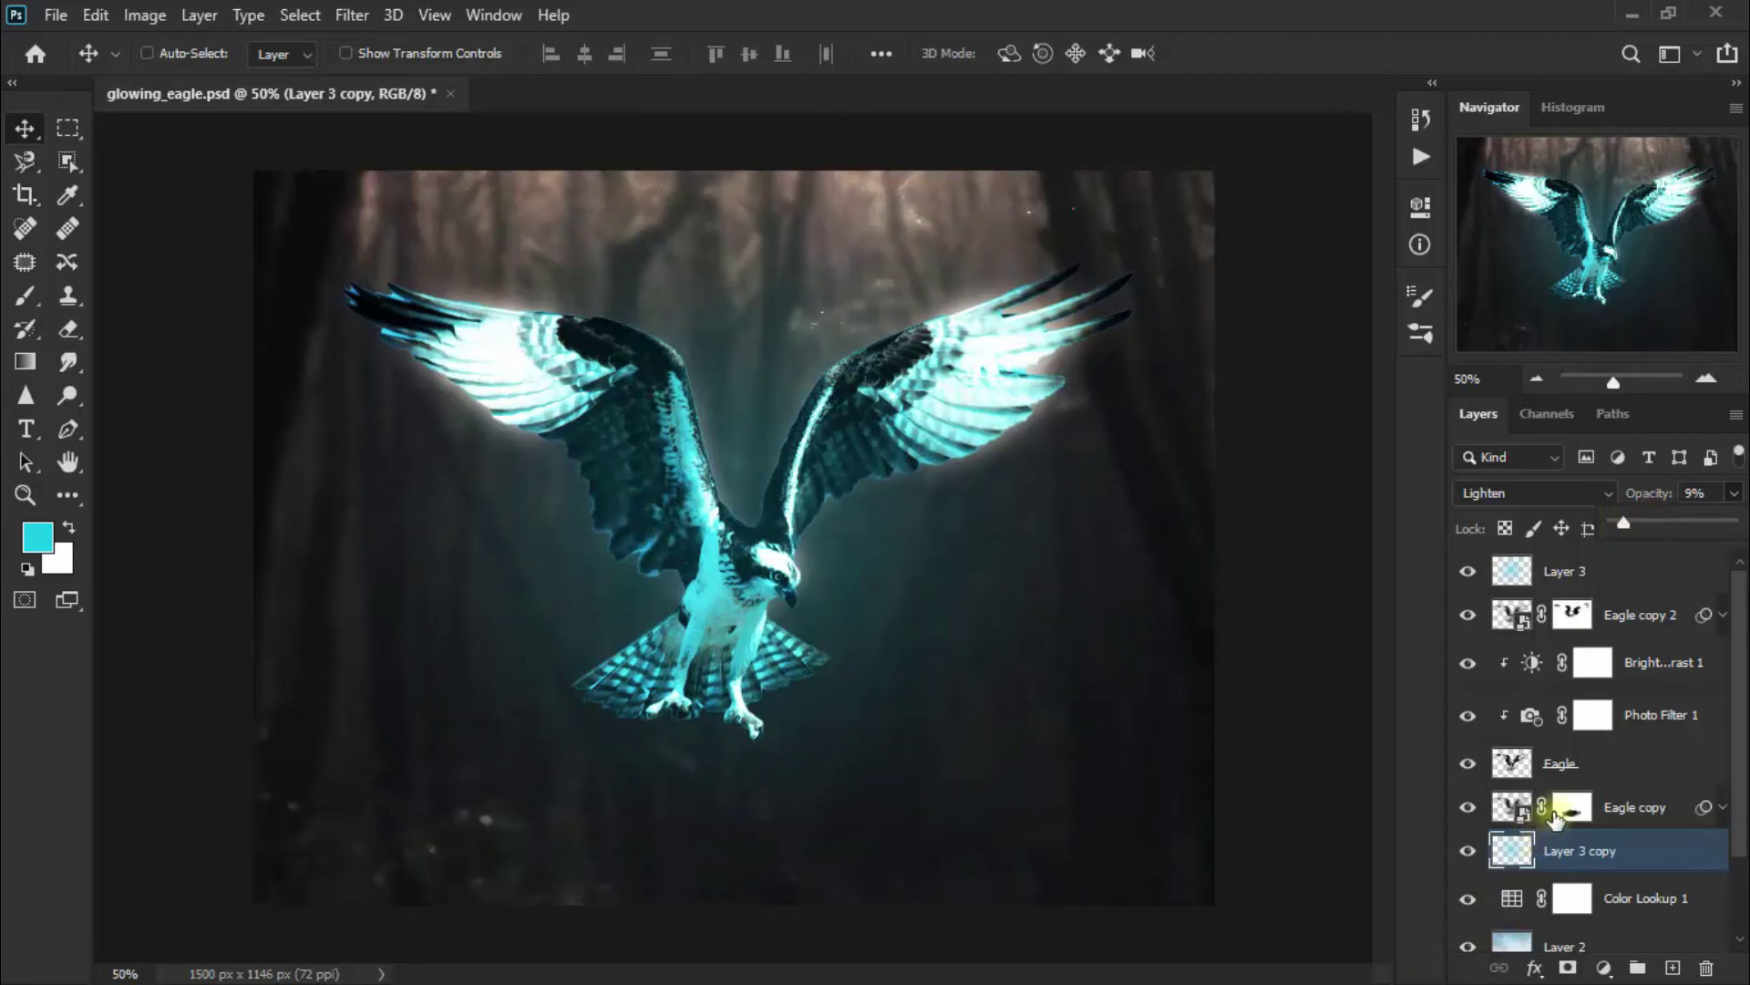
# Step: Add a Photo Filter adjustment layer above Layer 3, set to Cyan with a density of 100%
pyautogui.click(1610, 581)
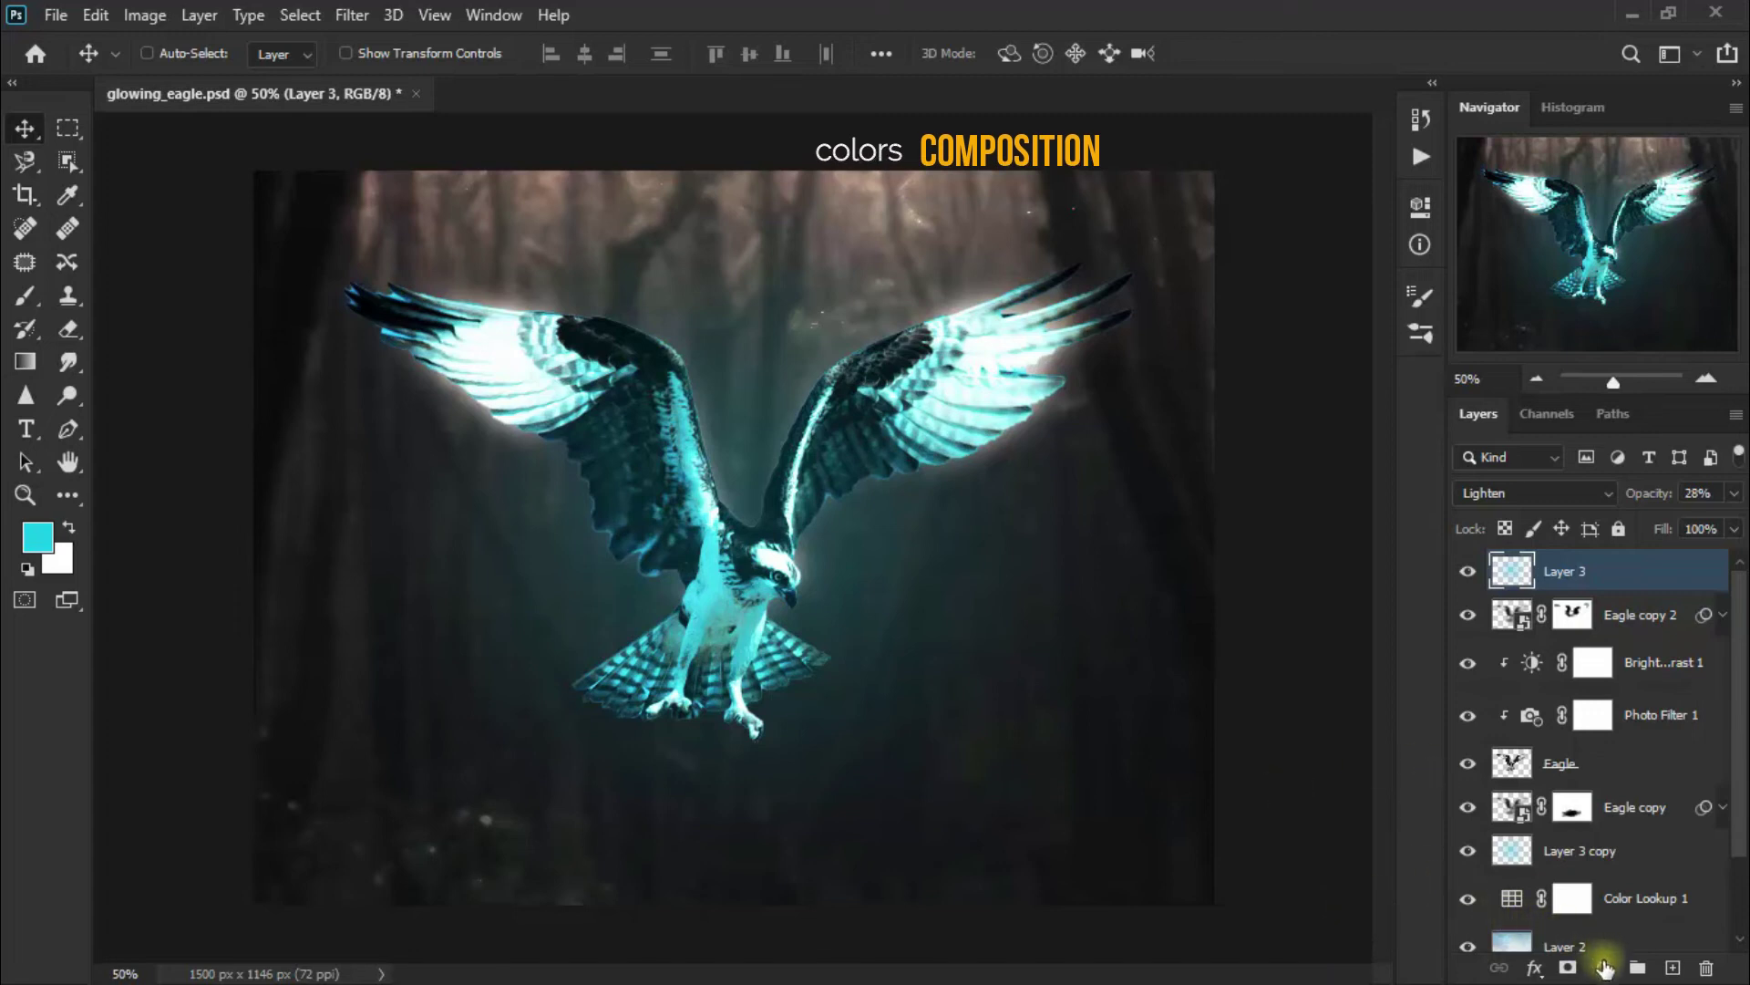
pyautogui.click(1603, 968)
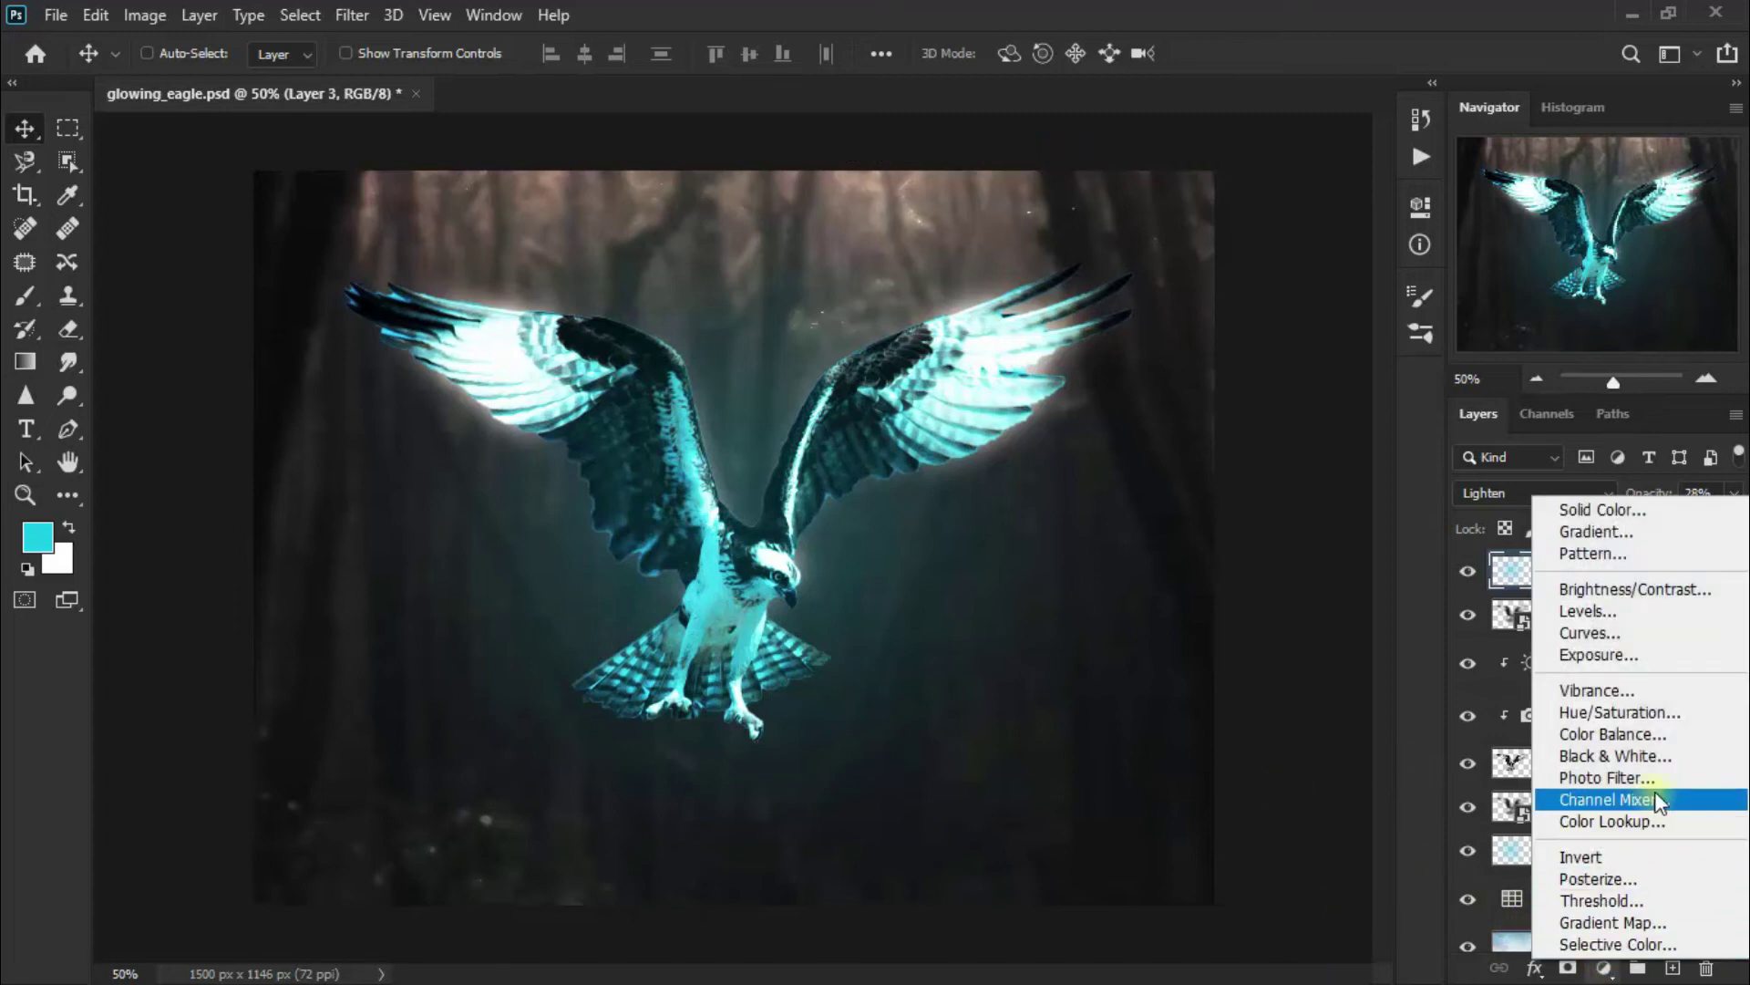
pyautogui.click(1608, 777)
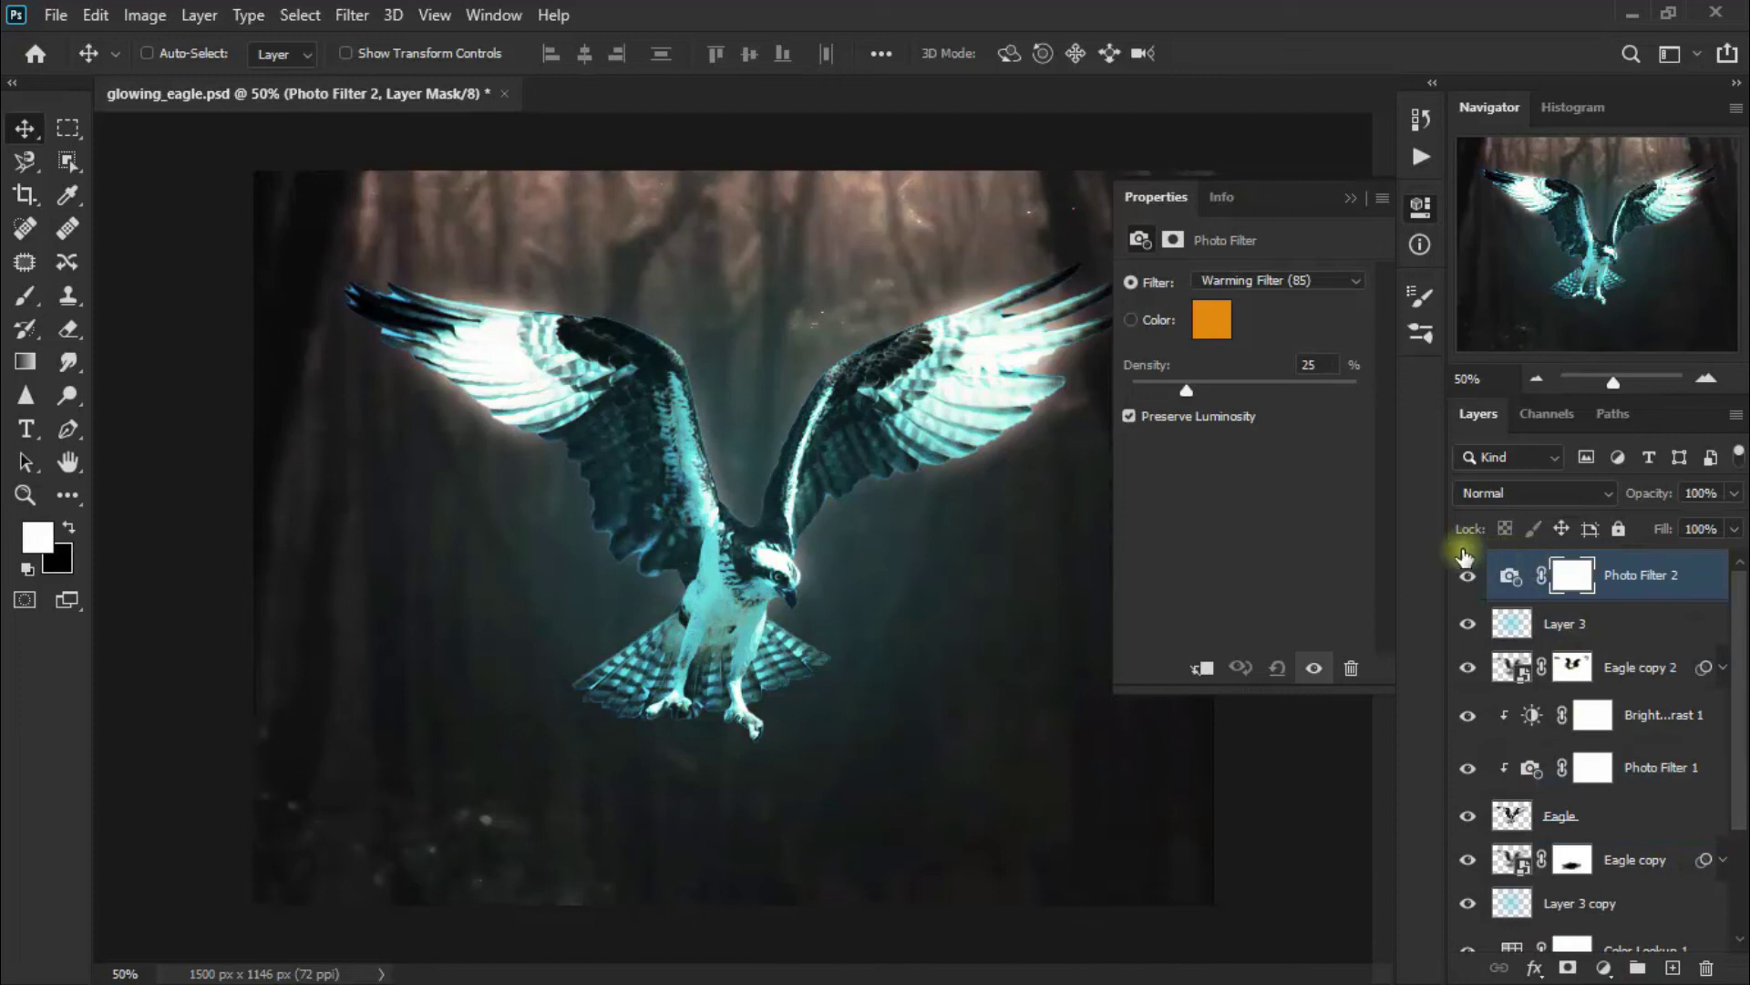
pyautogui.click(1275, 279)
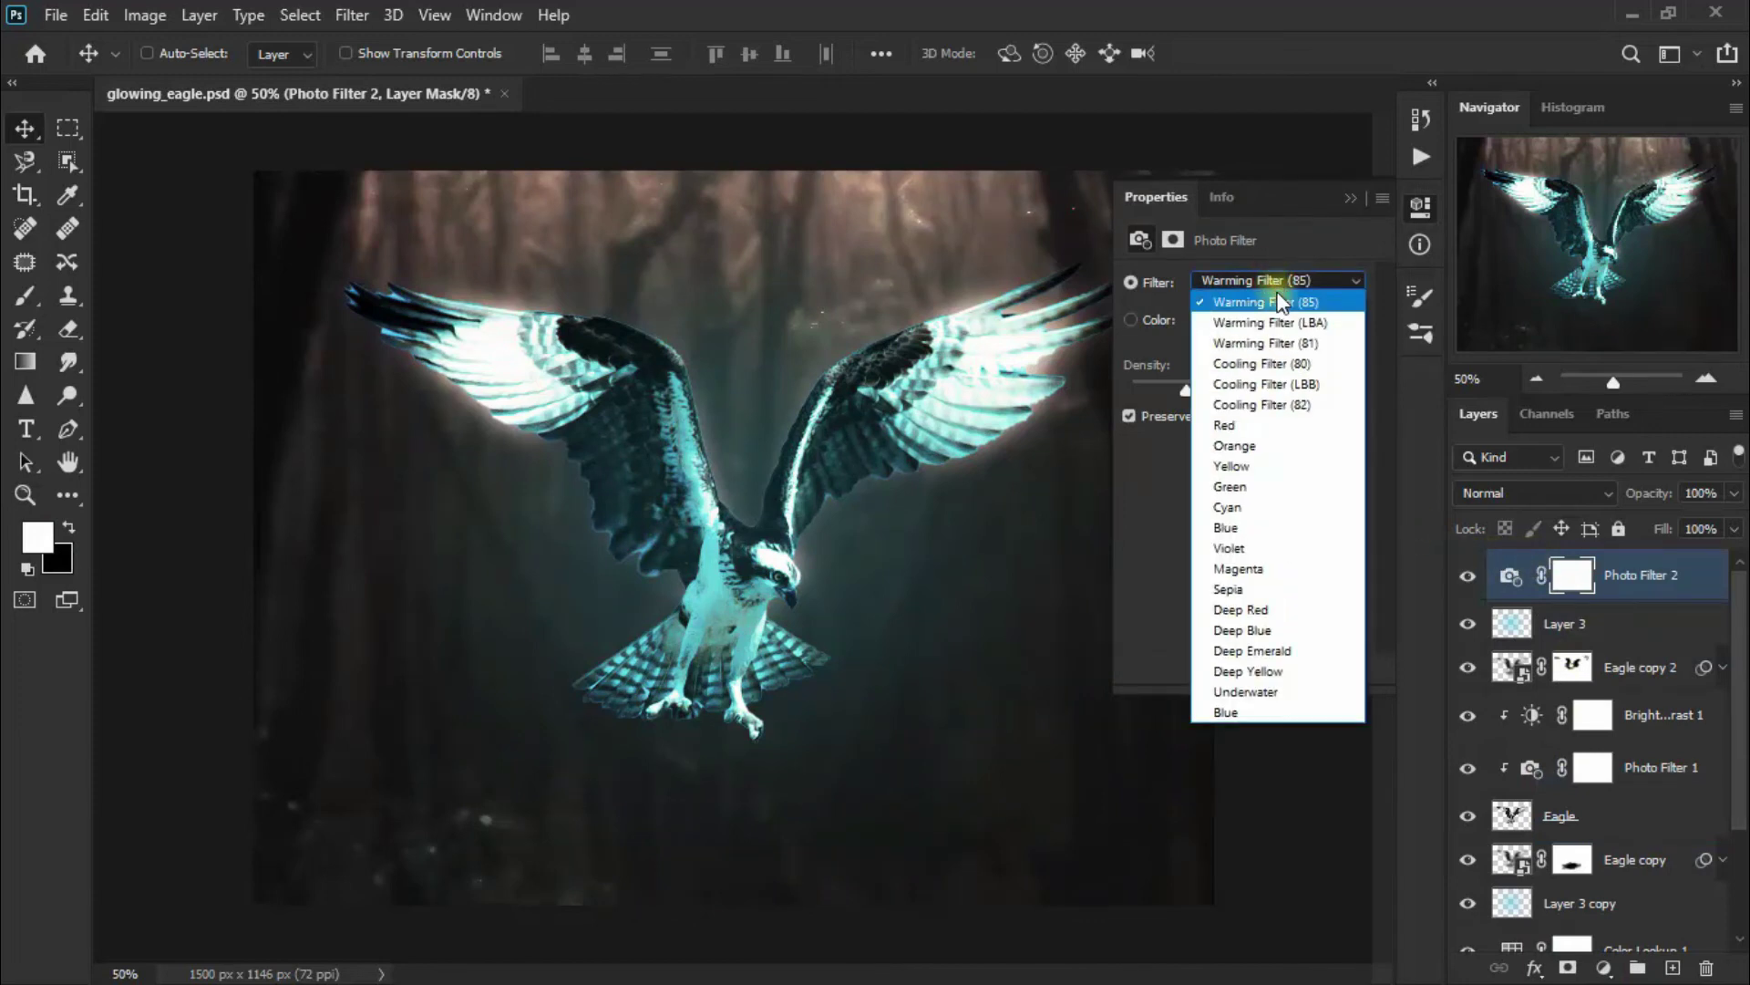
pyautogui.click(1275, 510)
pyautogui.moveTo(1187, 389); pyautogui.dragTo(1443, 407)
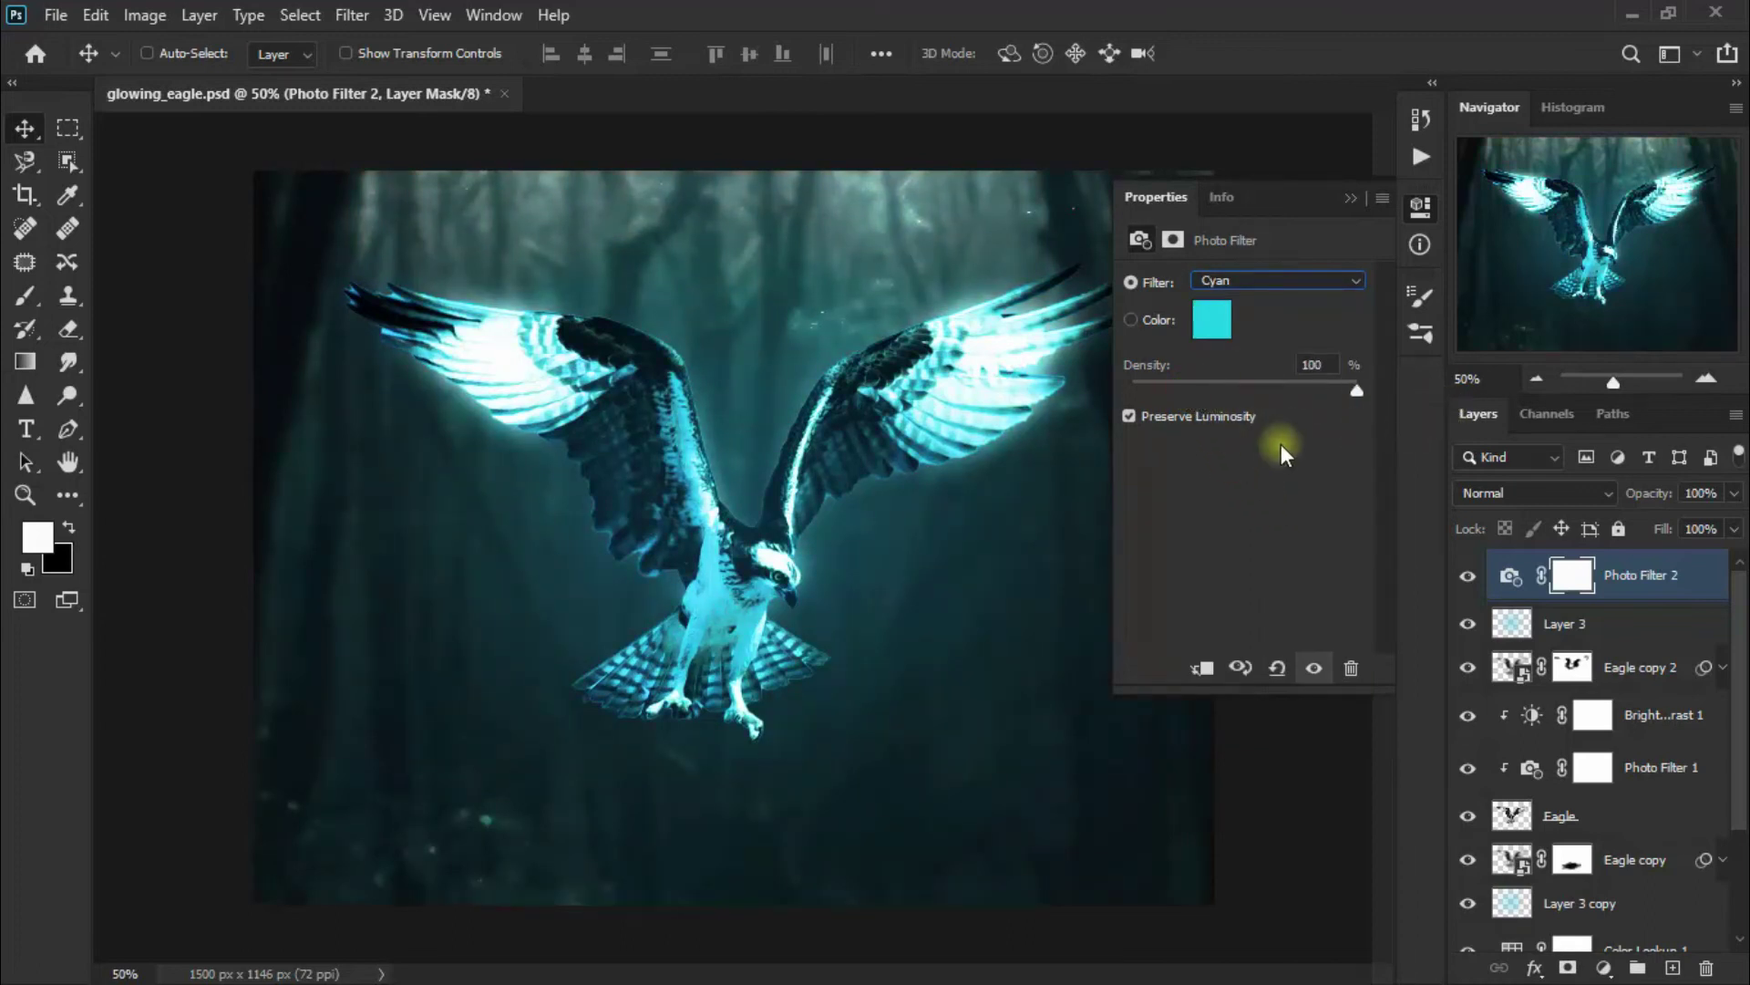
pyautogui.click(1349, 200)
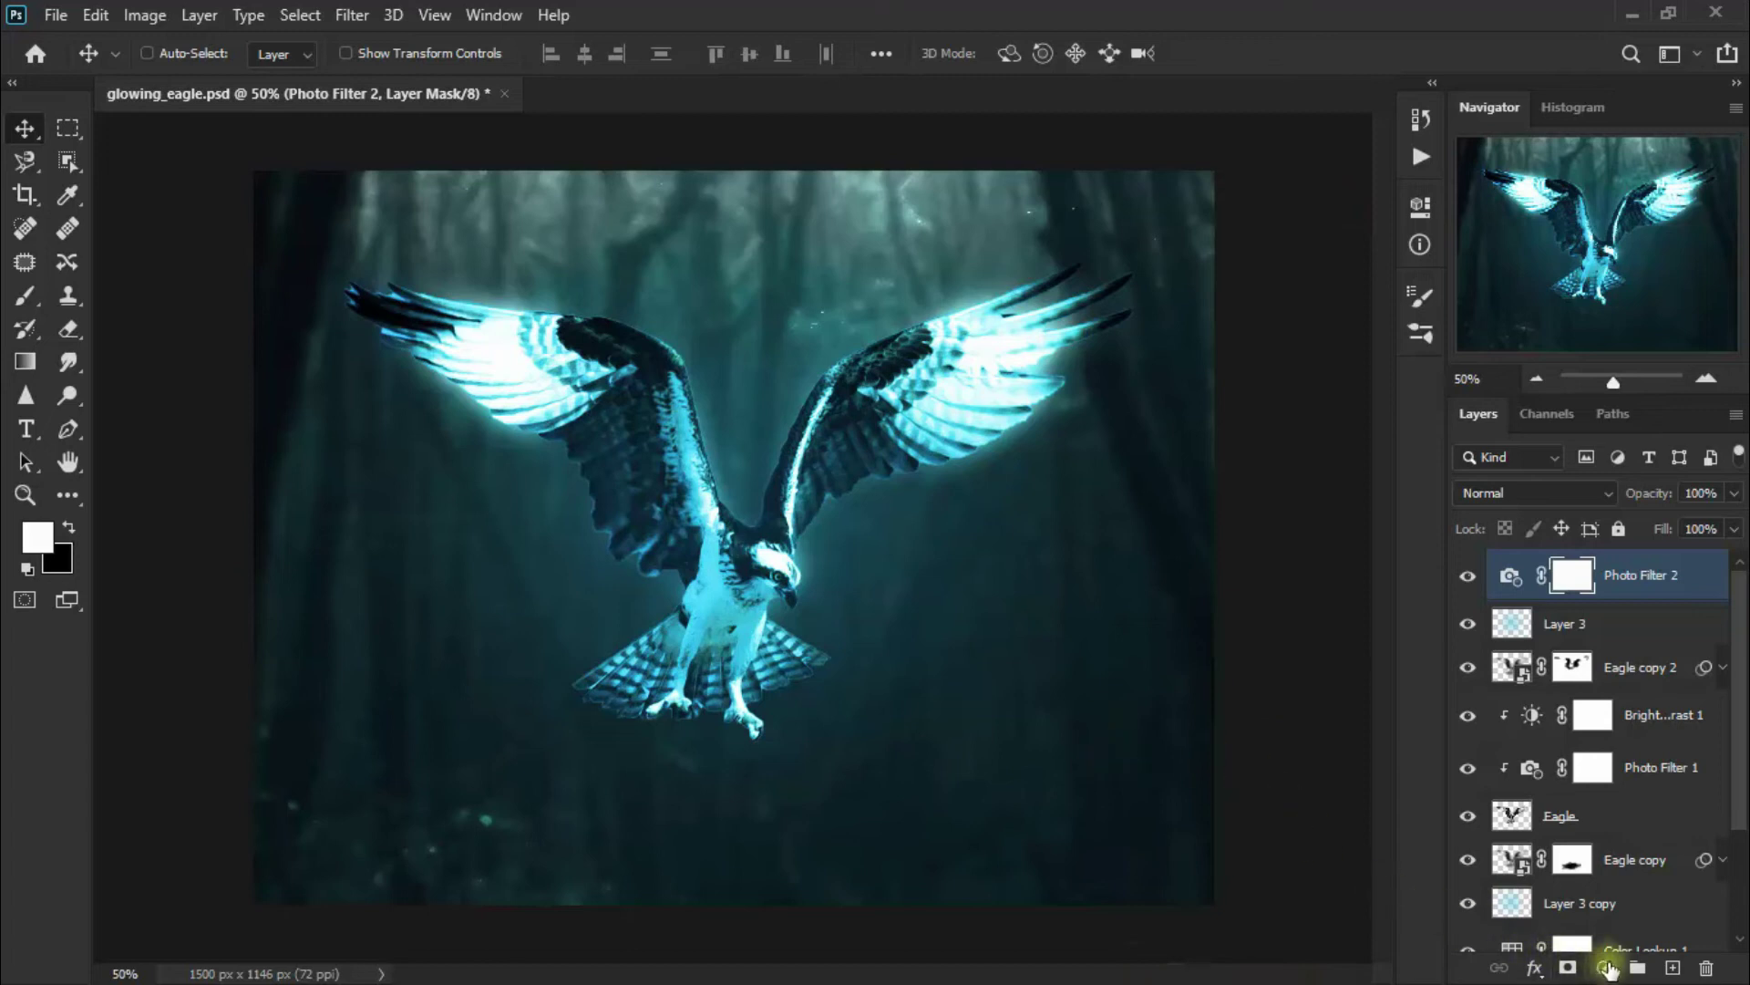
# Step: Add a Color Balance adjustment layer above Photo Filter 2 with midtones at -100 toward cyan and slightly toward blue, then compare its effect
pyautogui.click(1608, 967)
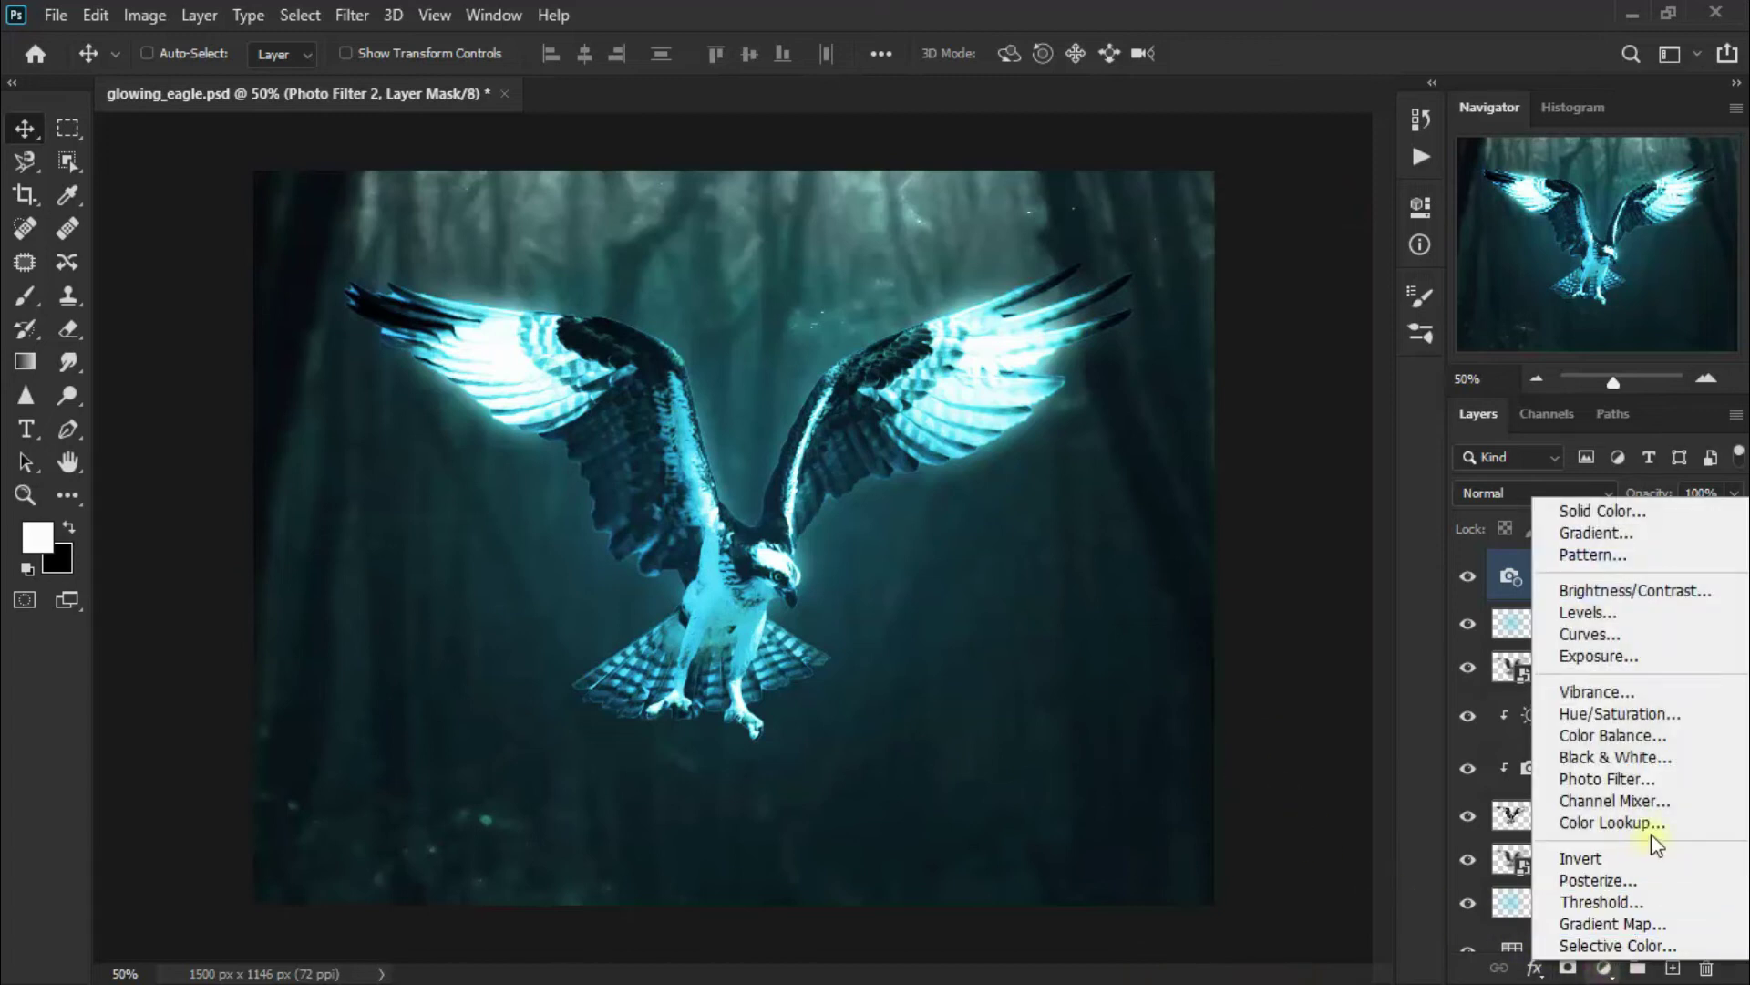
pyautogui.click(1663, 737)
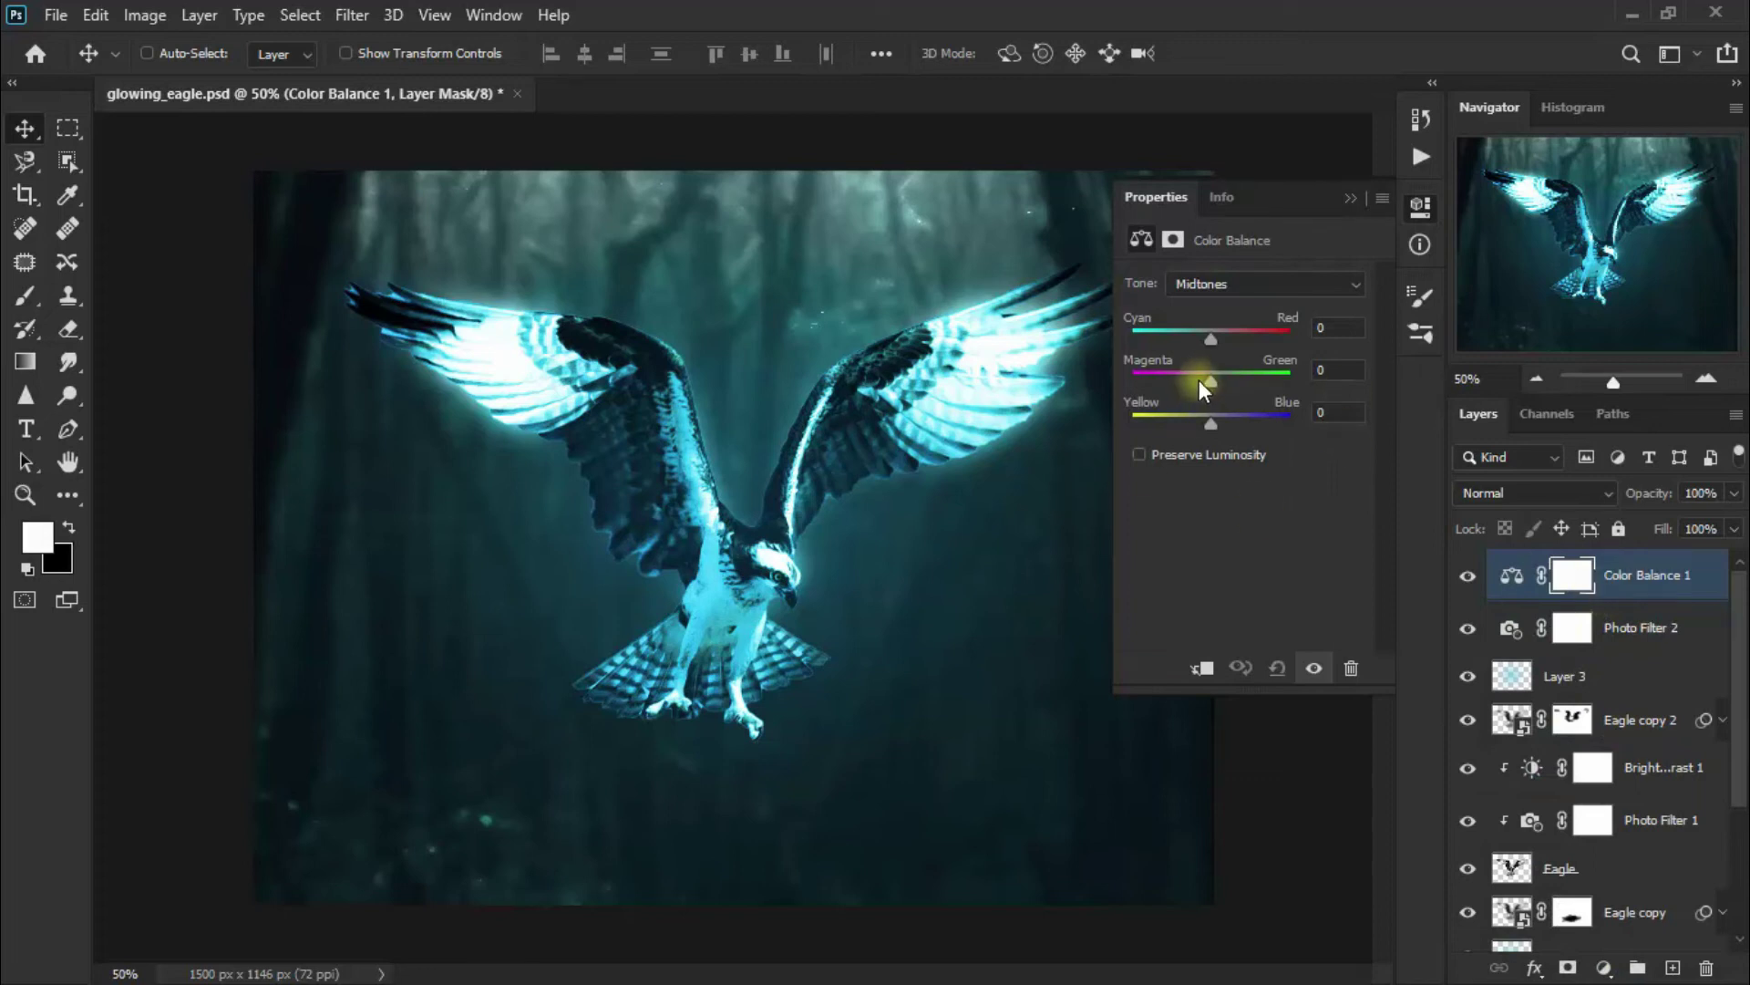
pyautogui.moveTo(1210, 339); pyautogui.dragTo(1122, 339)
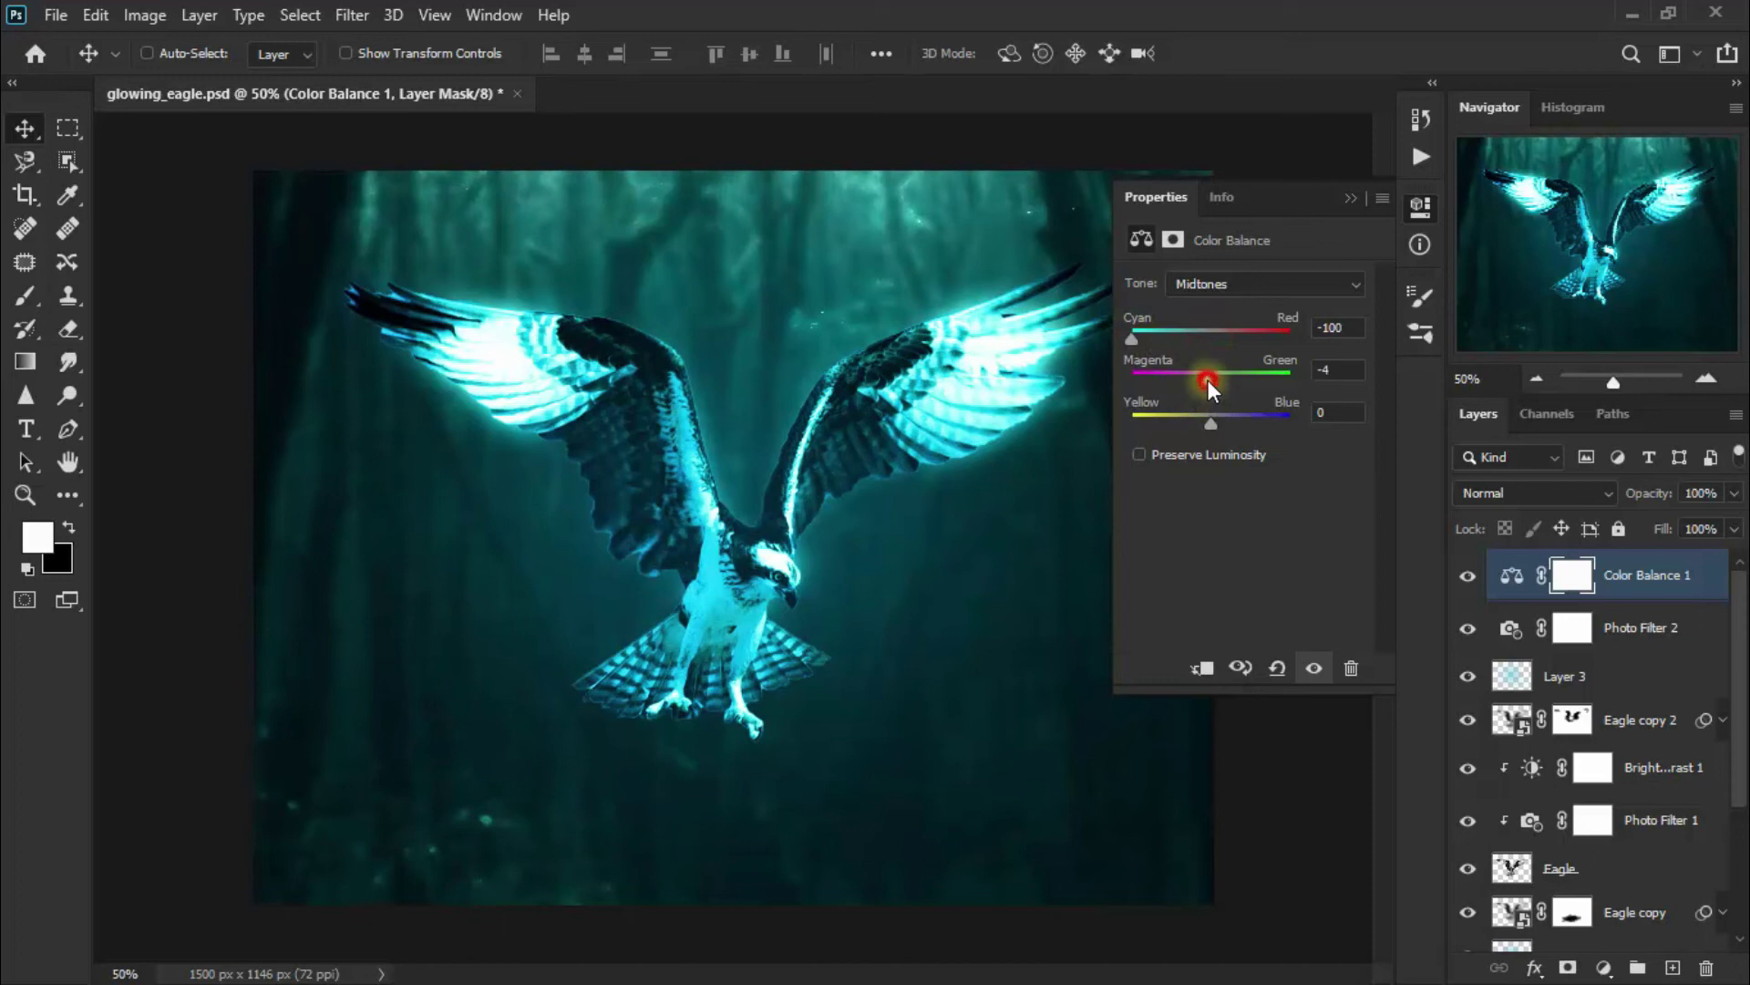
pyautogui.moveTo(1211, 425); pyautogui.dragTo(1218, 425)
pyautogui.click(1353, 205)
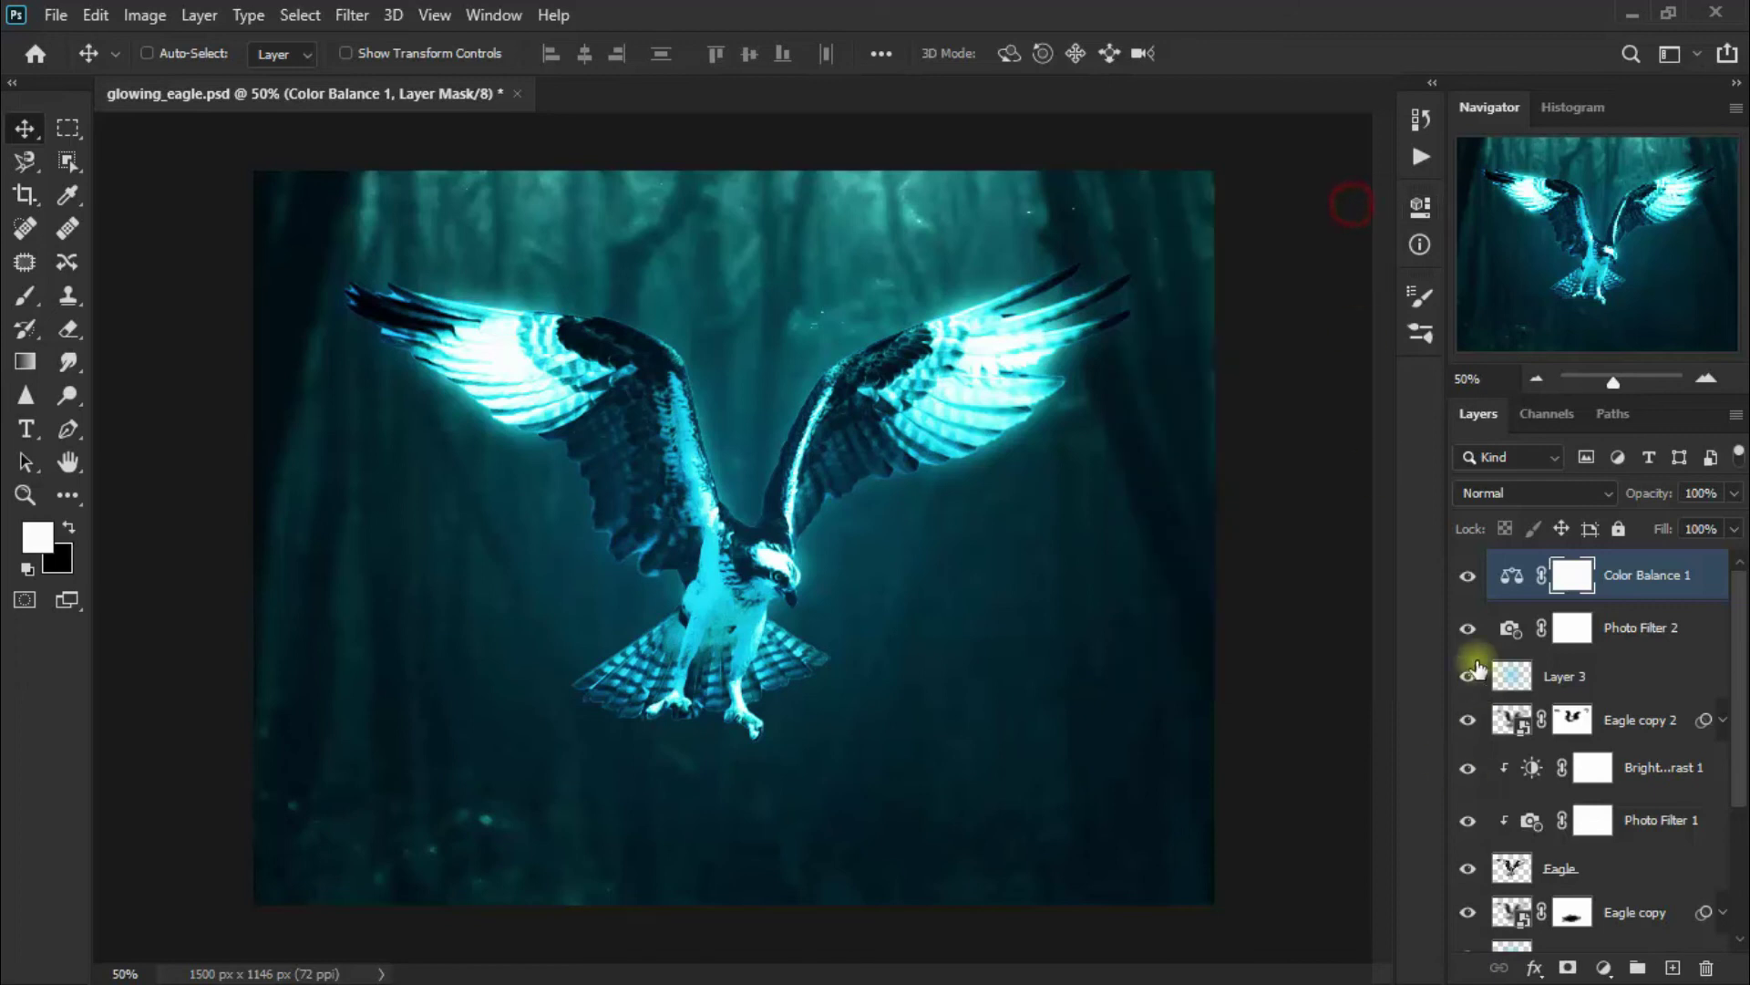
pyautogui.click(1468, 576)
pyautogui.click(1467, 578)
# Step: Add an Exposure adjustment layer above Color Balance 1 with exposure at +0.75 and offset at +0.0114
pyautogui.click(1605, 968)
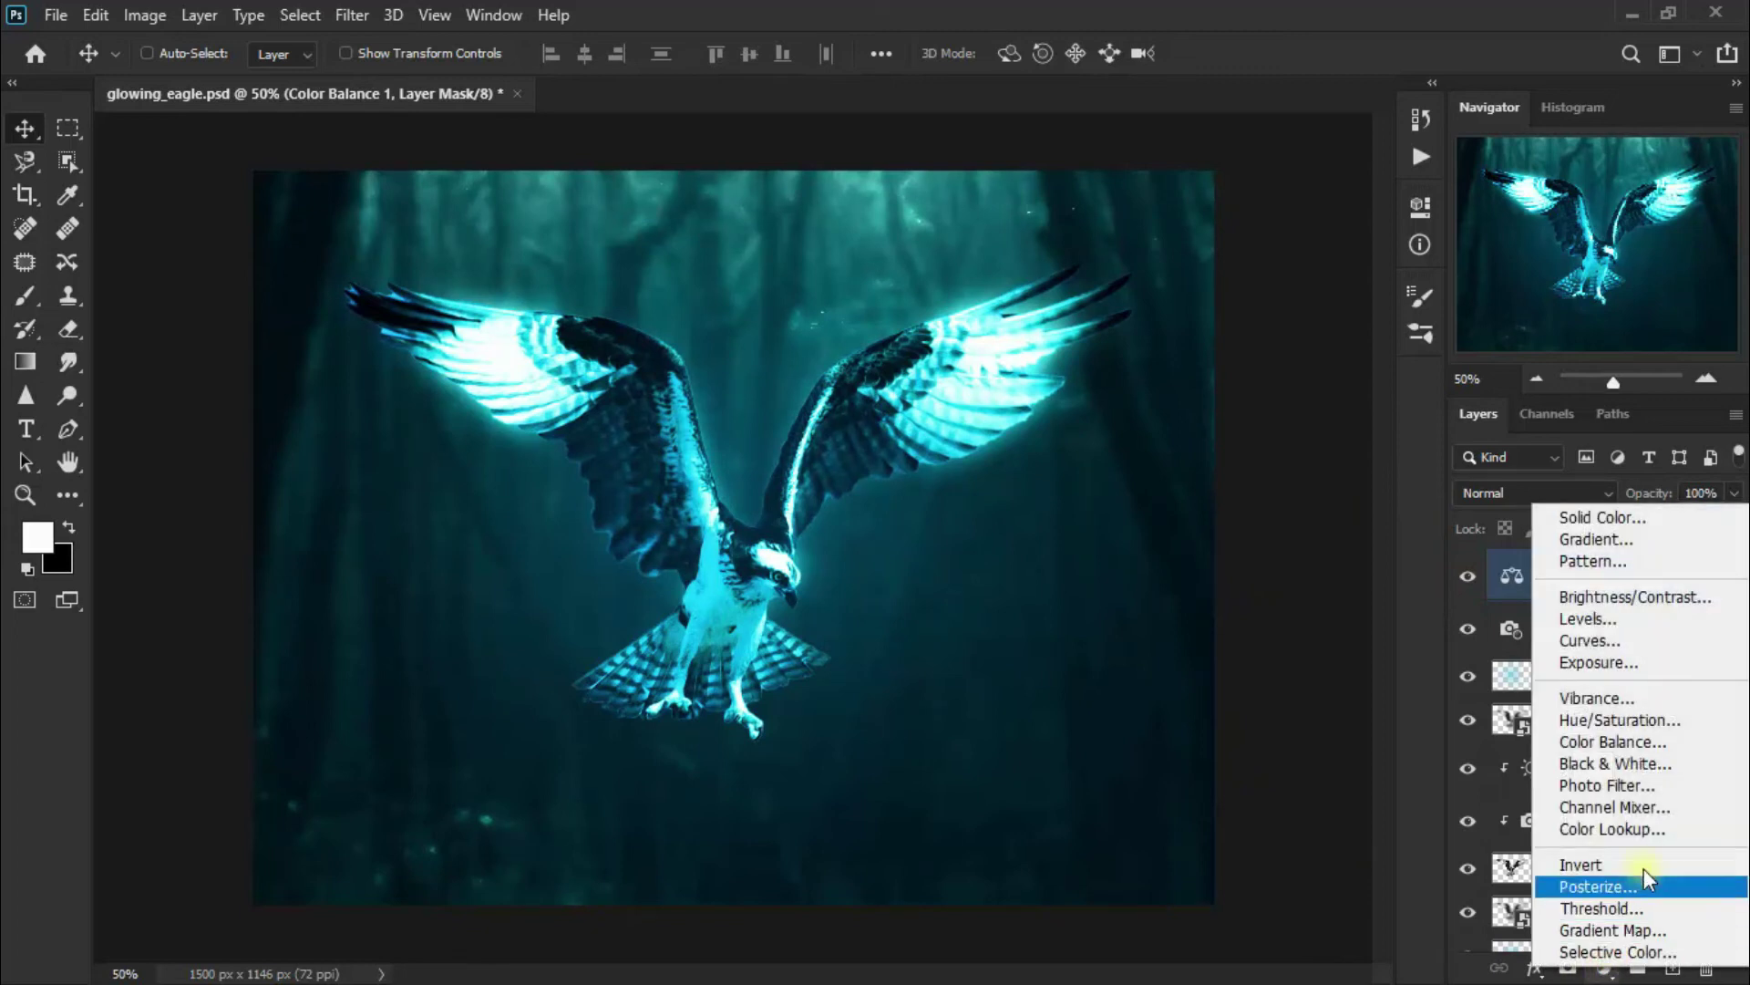
pyautogui.click(1665, 670)
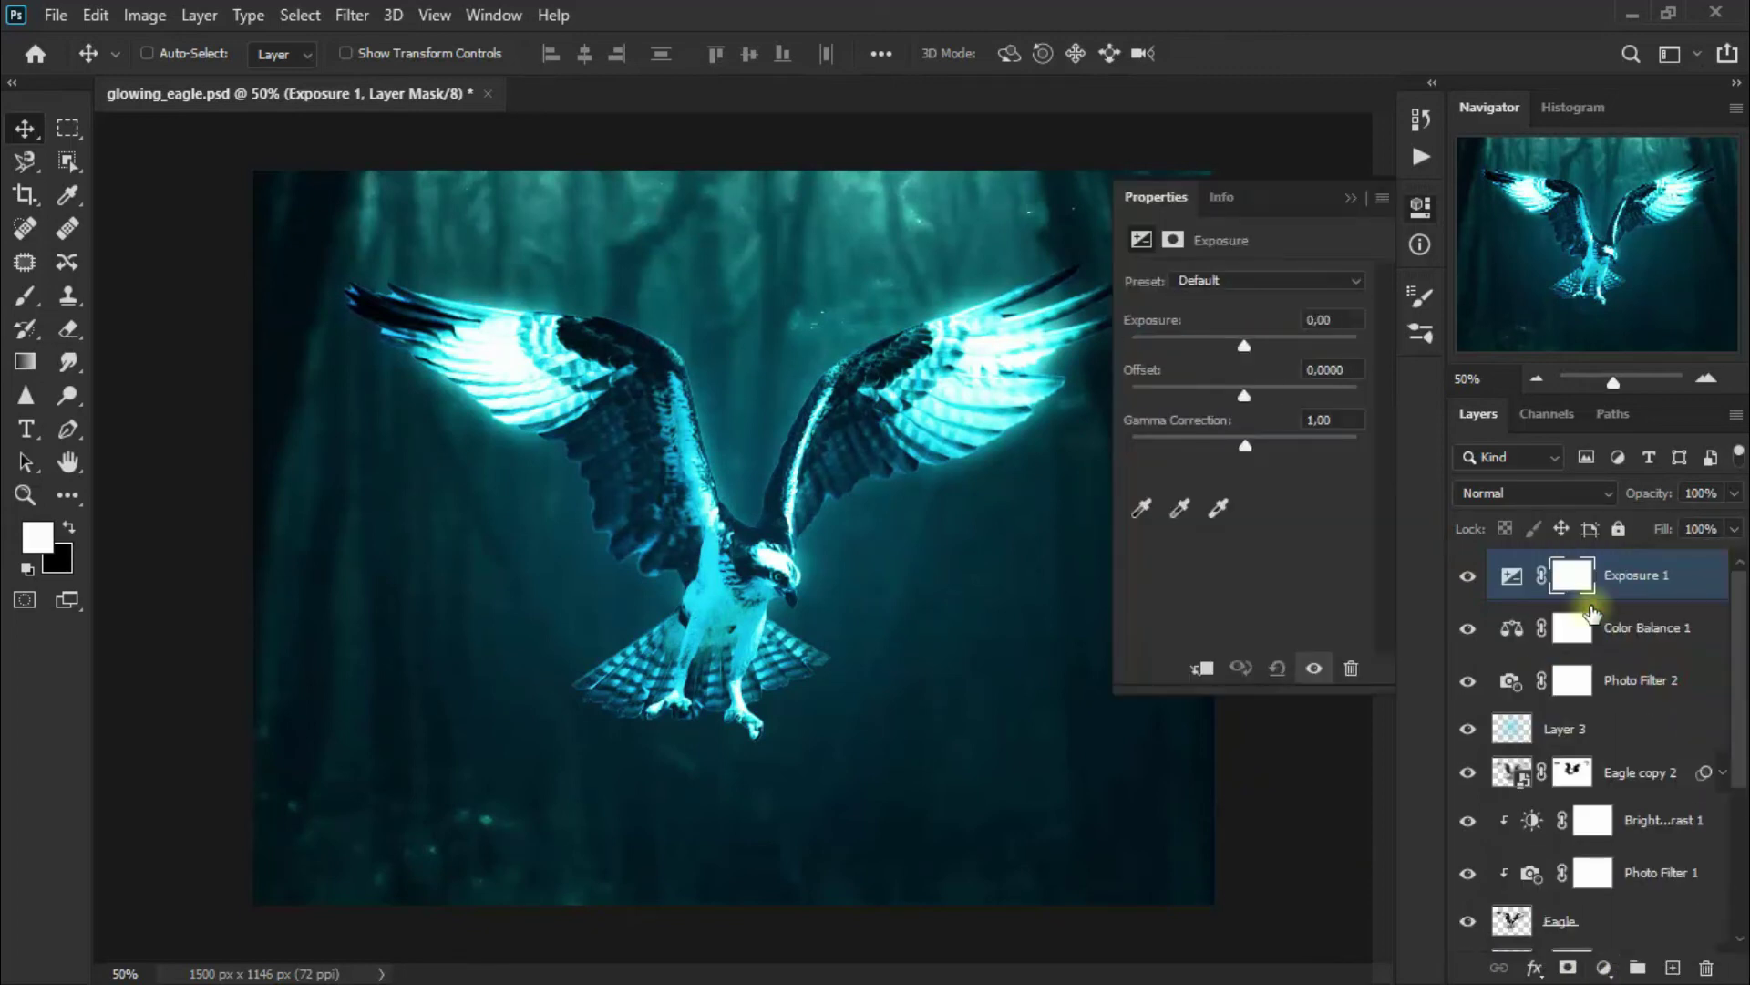
pyautogui.moveTo(1244, 345); pyautogui.dragTo(1252, 346)
pyautogui.click(1328, 319)
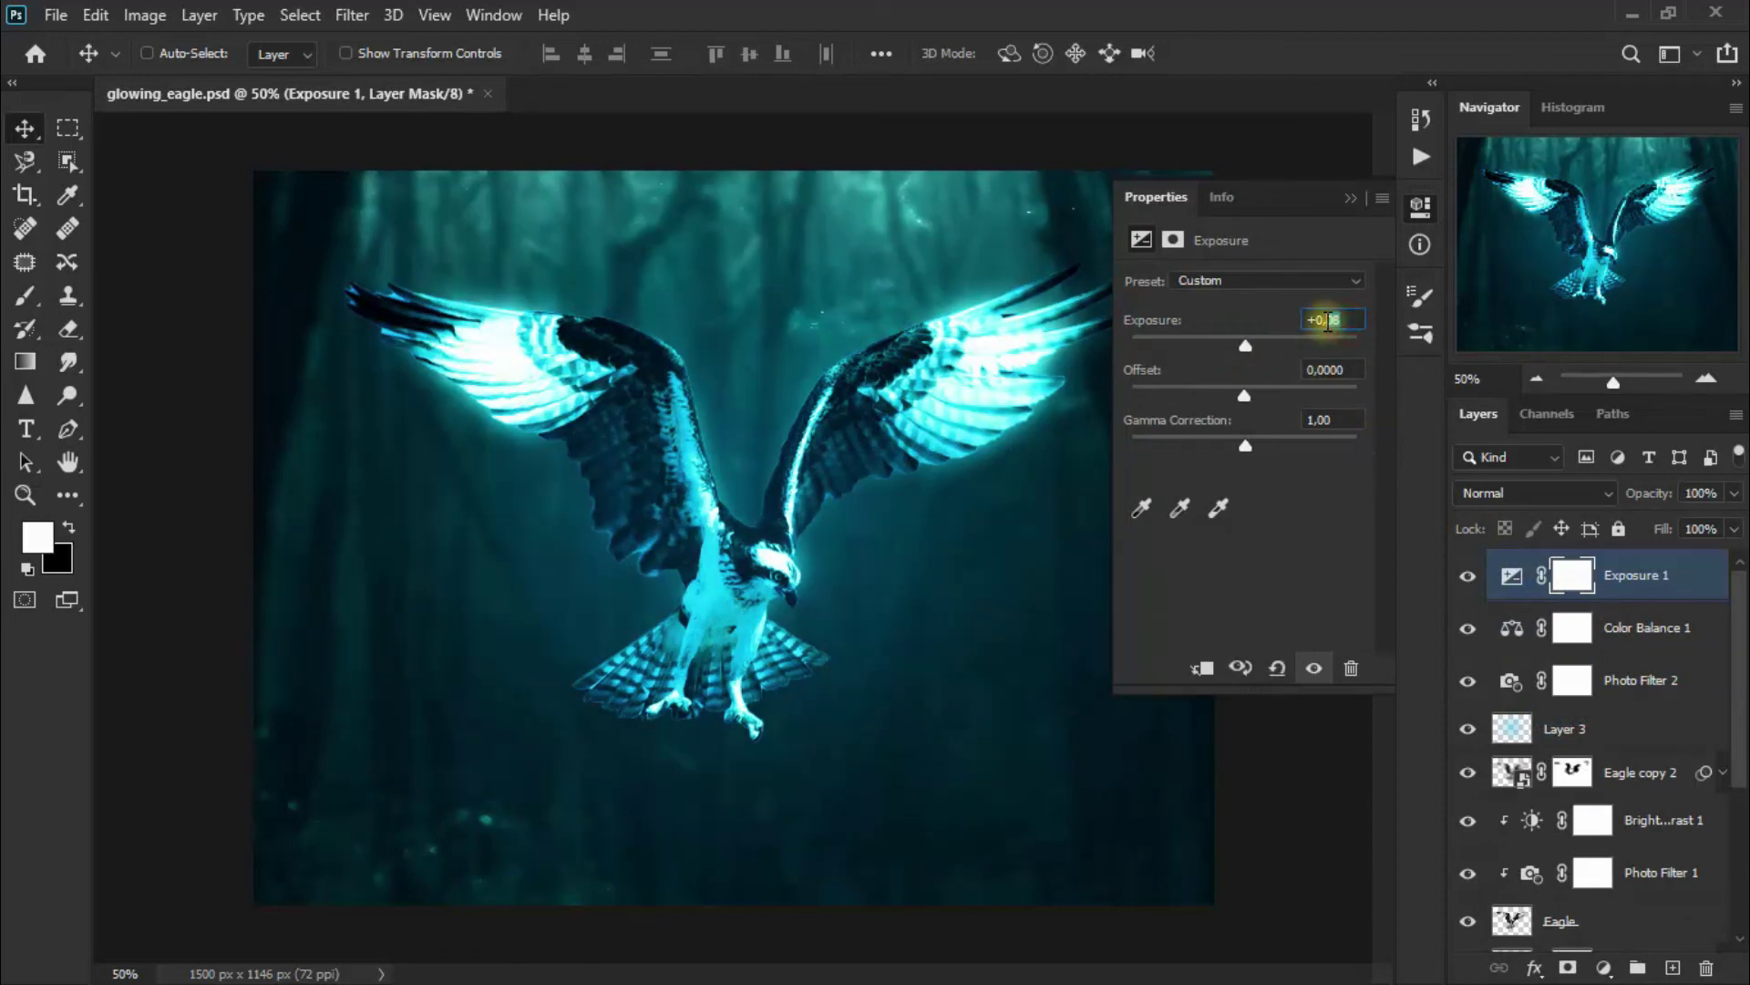
pyautogui.write('75')
pyautogui.moveTo(1247, 395); pyautogui.dragTo(1363, 373)
pyautogui.write('114')
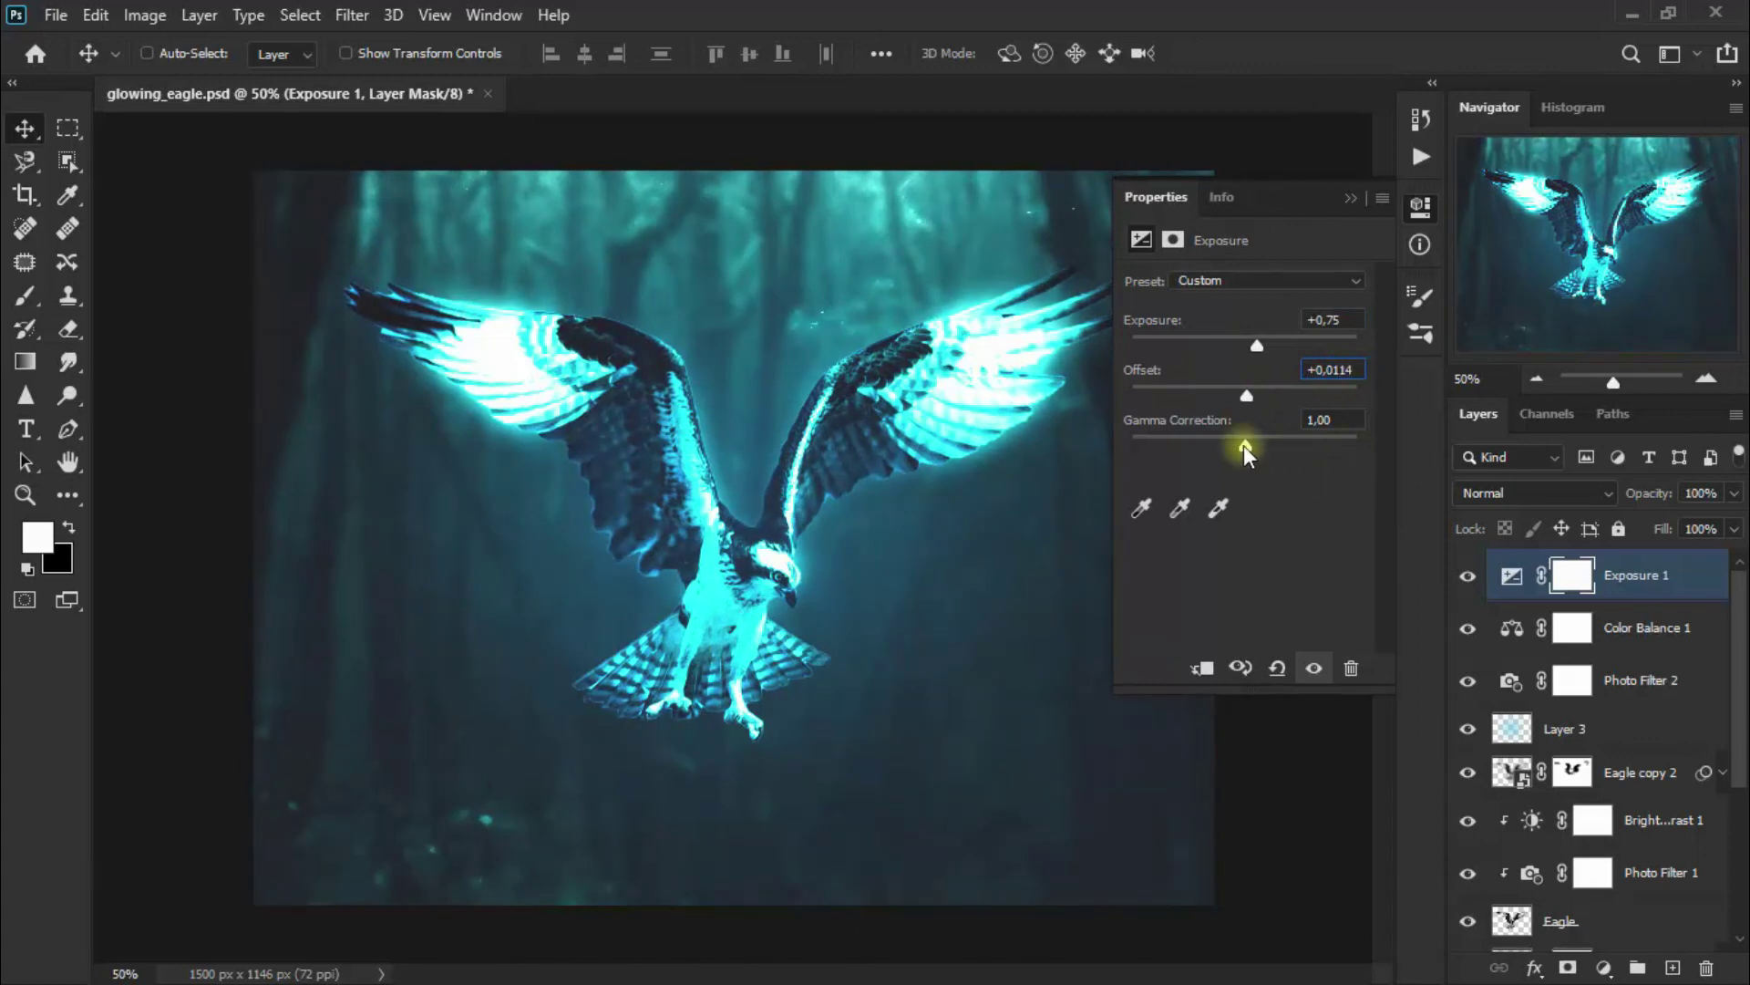
# Step: Slightly lower the Exposure layer's gamma correction, compare its effect, and set the layer's blend mode to Color
pyautogui.moveTo(1245, 446); pyautogui.dragTo(1326, 418)
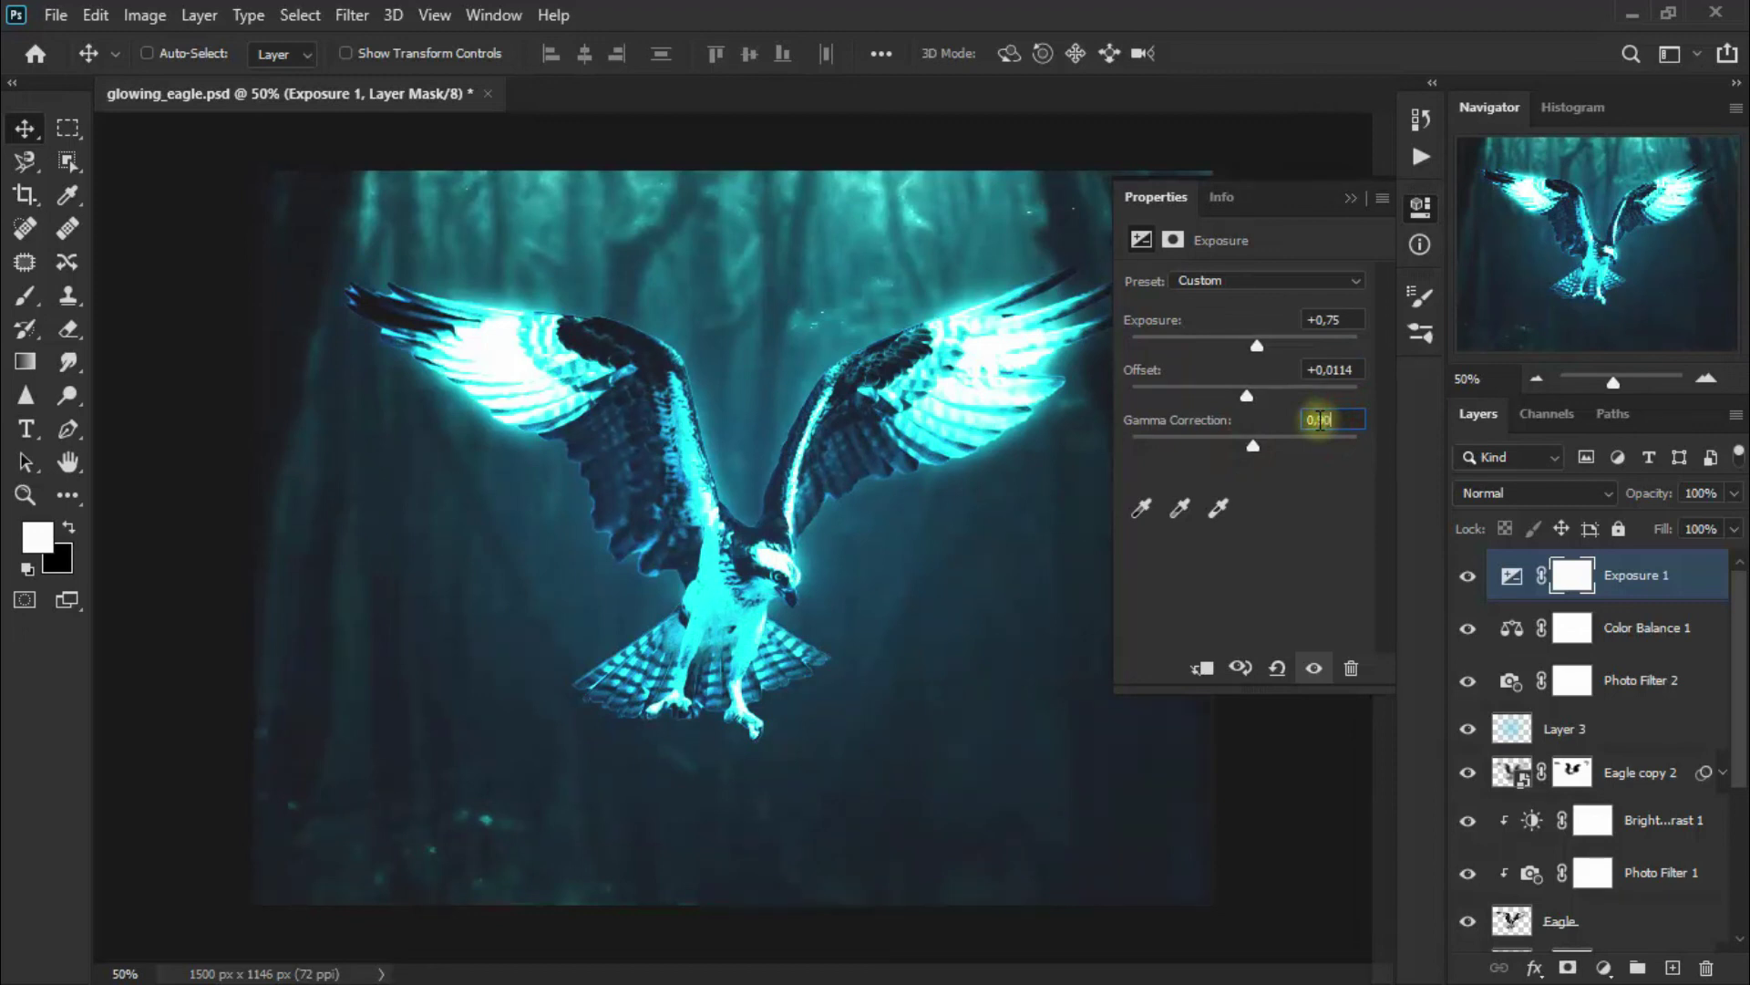
pyautogui.click(1355, 199)
pyautogui.click(1469, 575)
pyautogui.click(1469, 576)
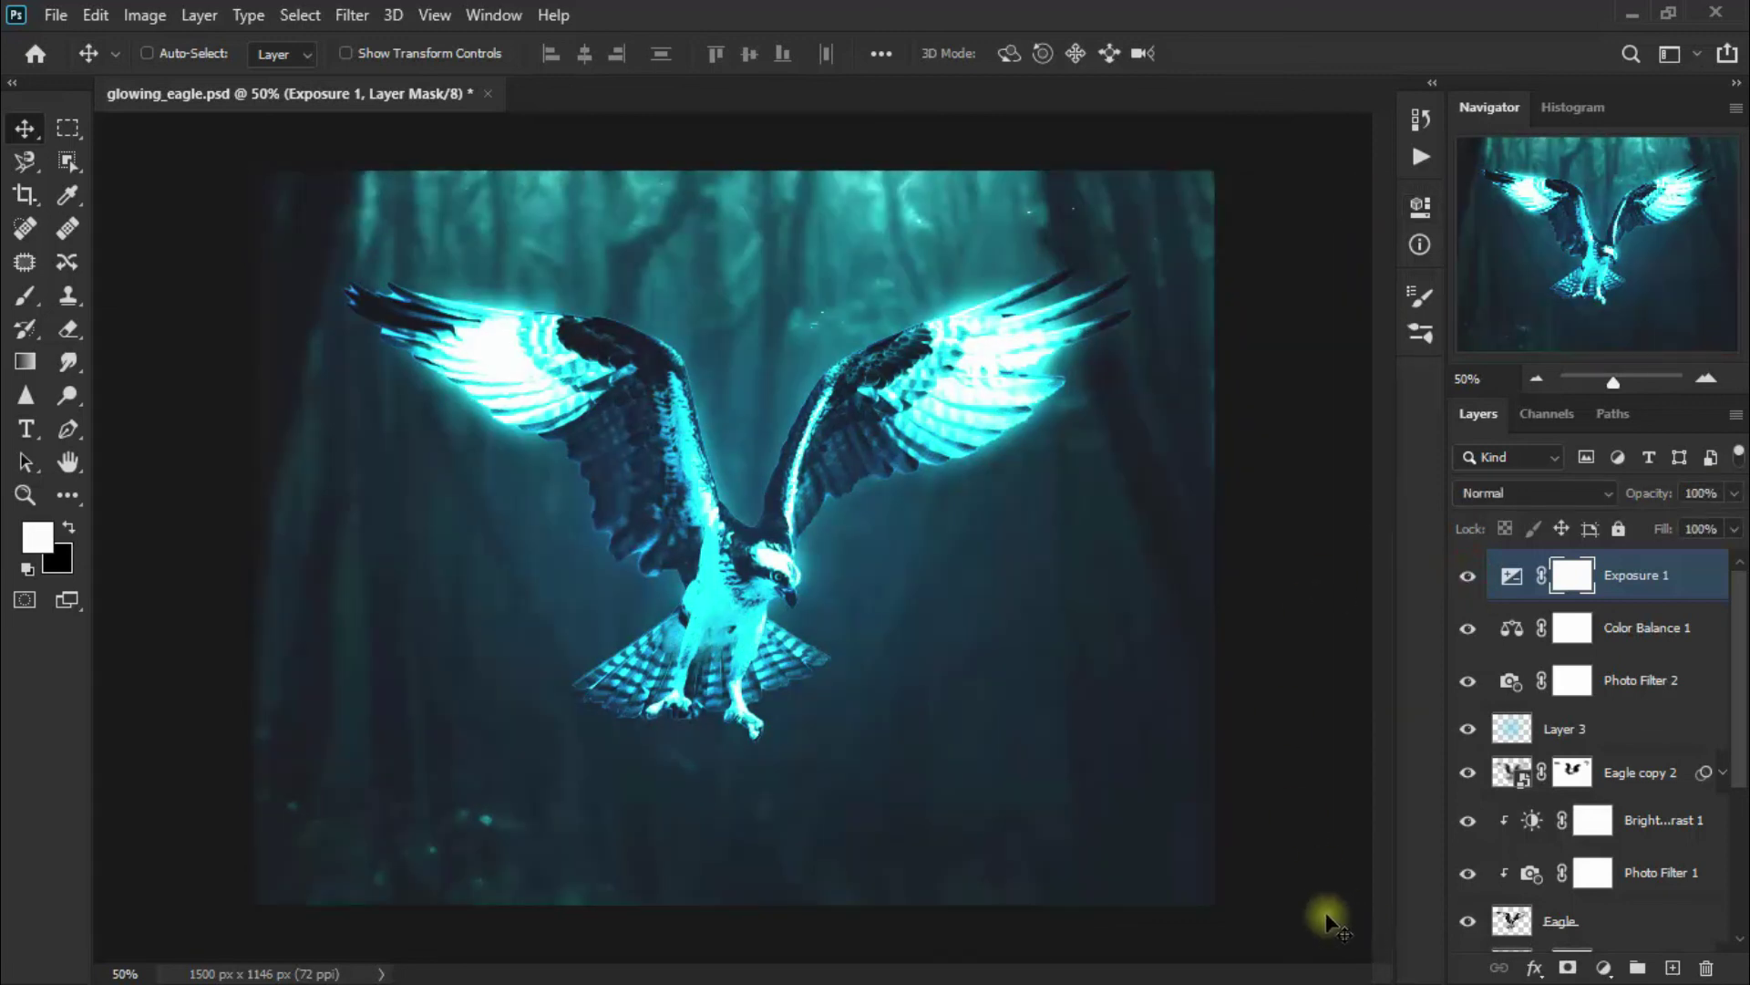
pyautogui.click(1525, 495)
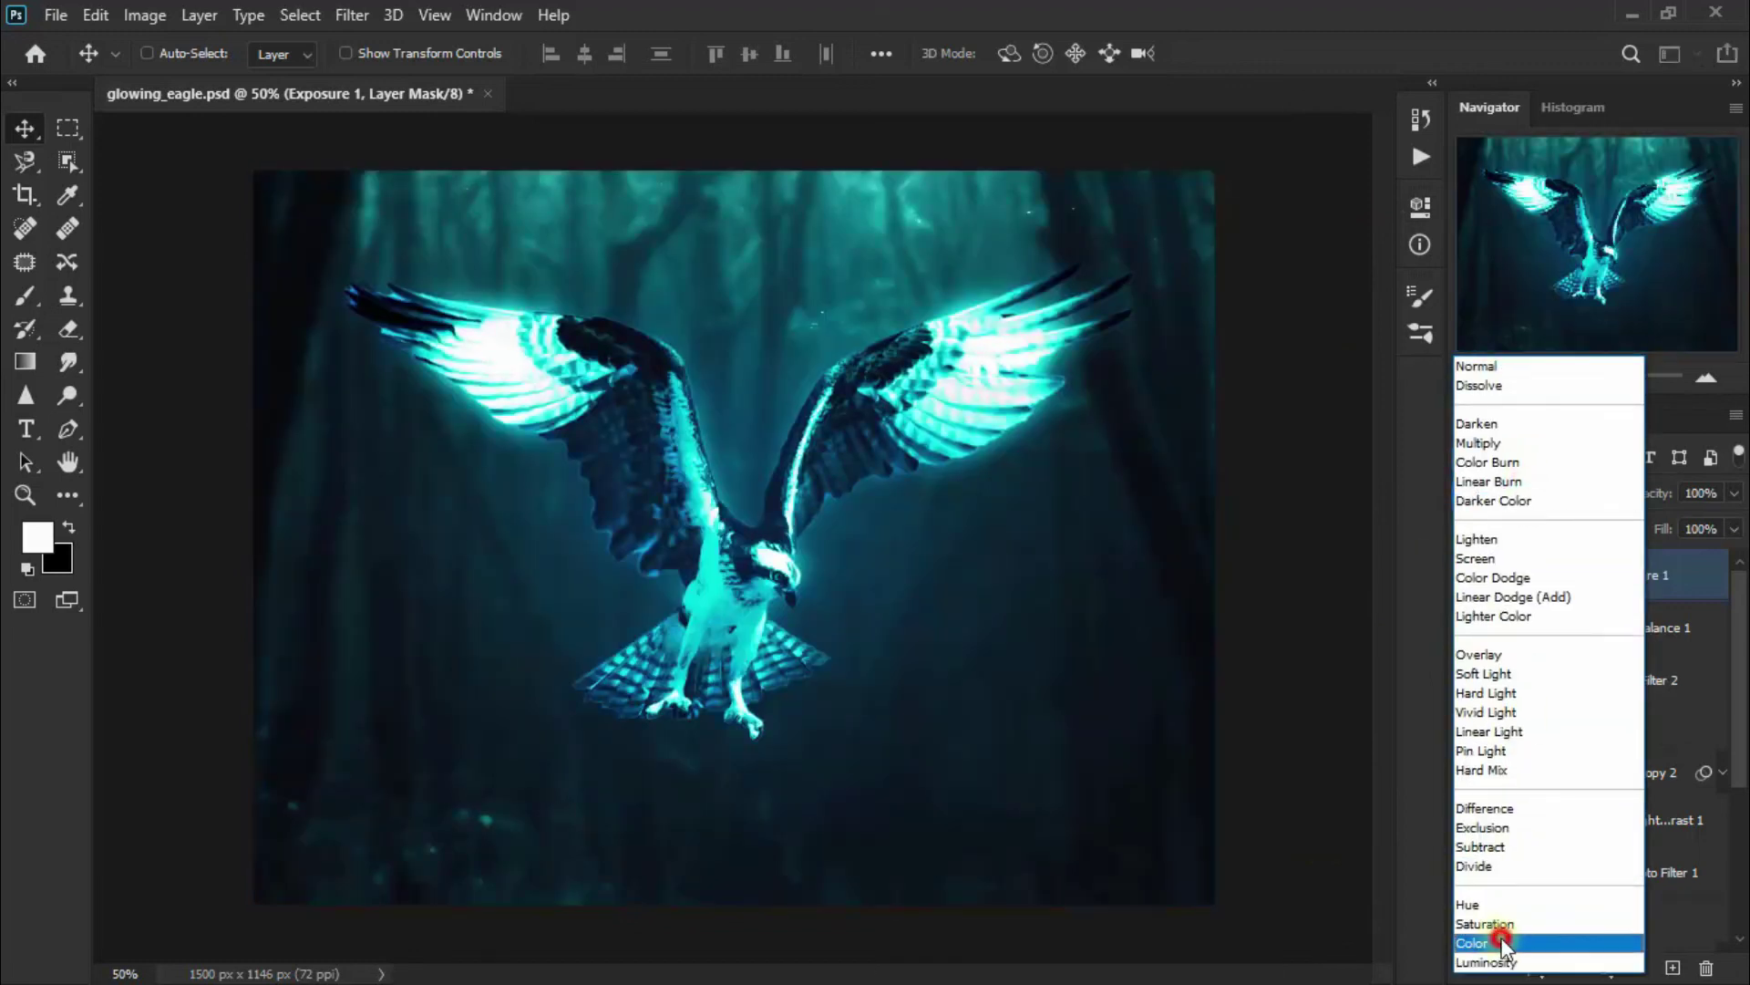
pyautogui.click(1500, 944)
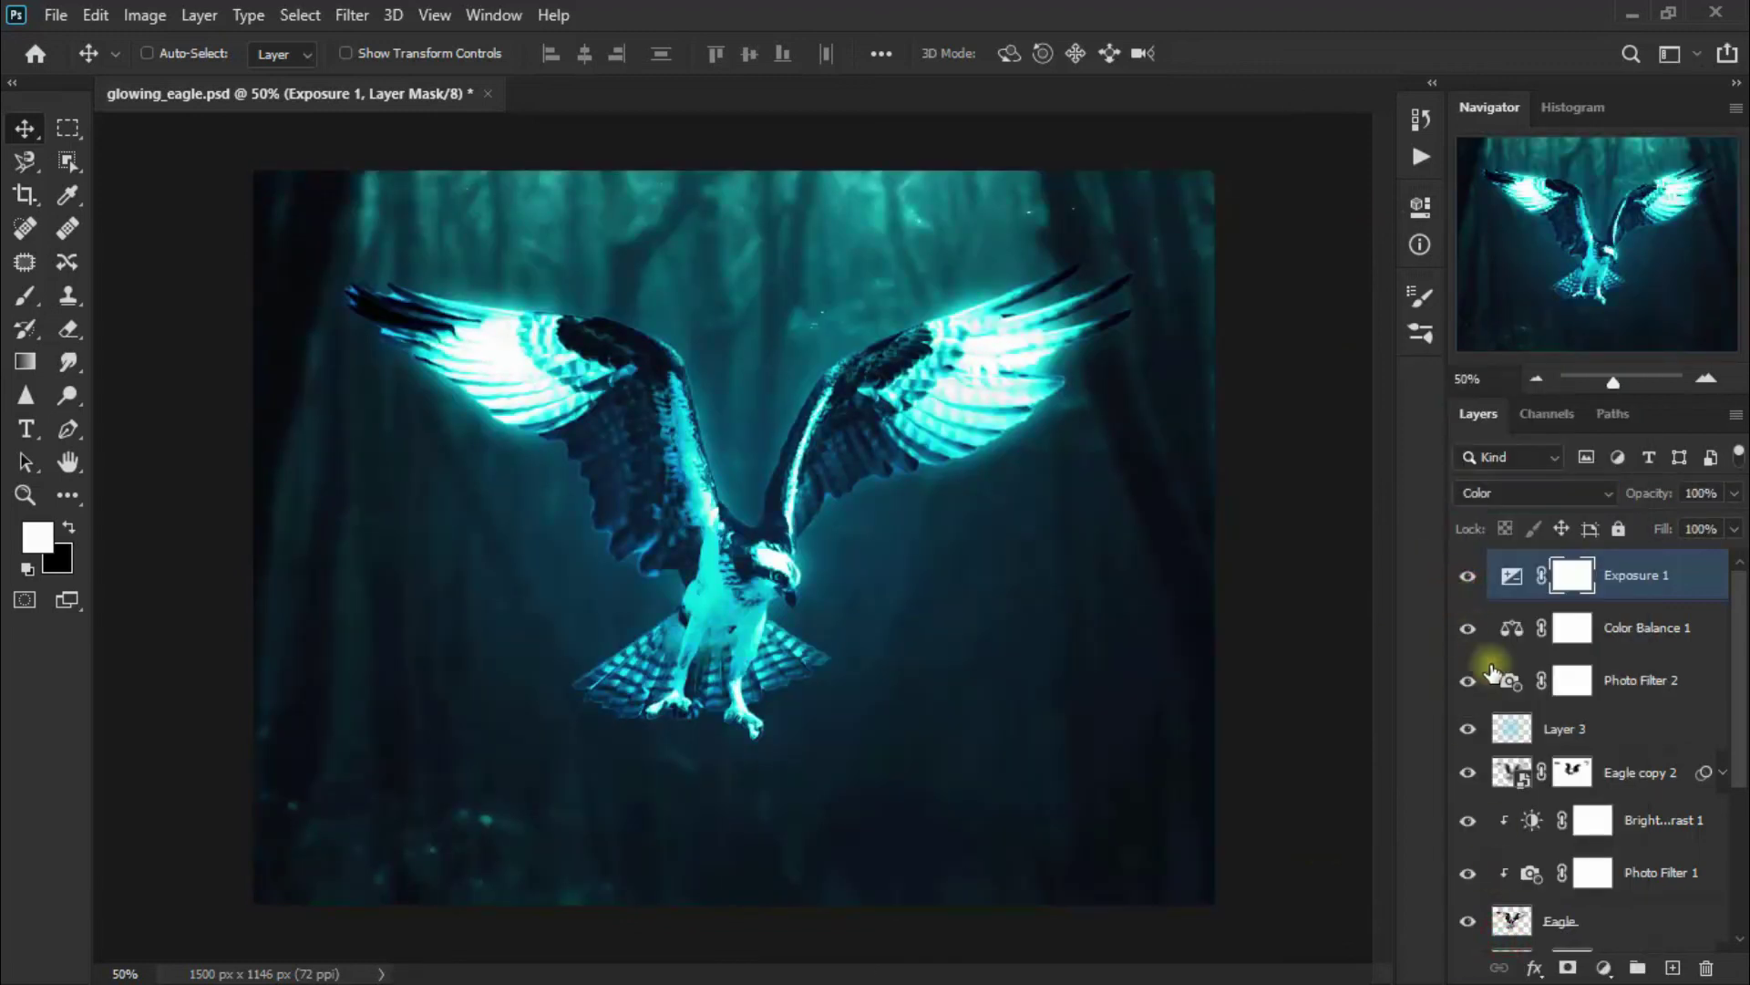
# Step: Set the opacity of Layer 3 to 20% and toggle its visibility to compare the glow
pyautogui.click(1602, 727)
pyautogui.click(1467, 728)
pyautogui.click(1467, 729)
pyautogui.click(1734, 493)
pyautogui.moveTo(1644, 523); pyautogui.dragTo(1637, 524)
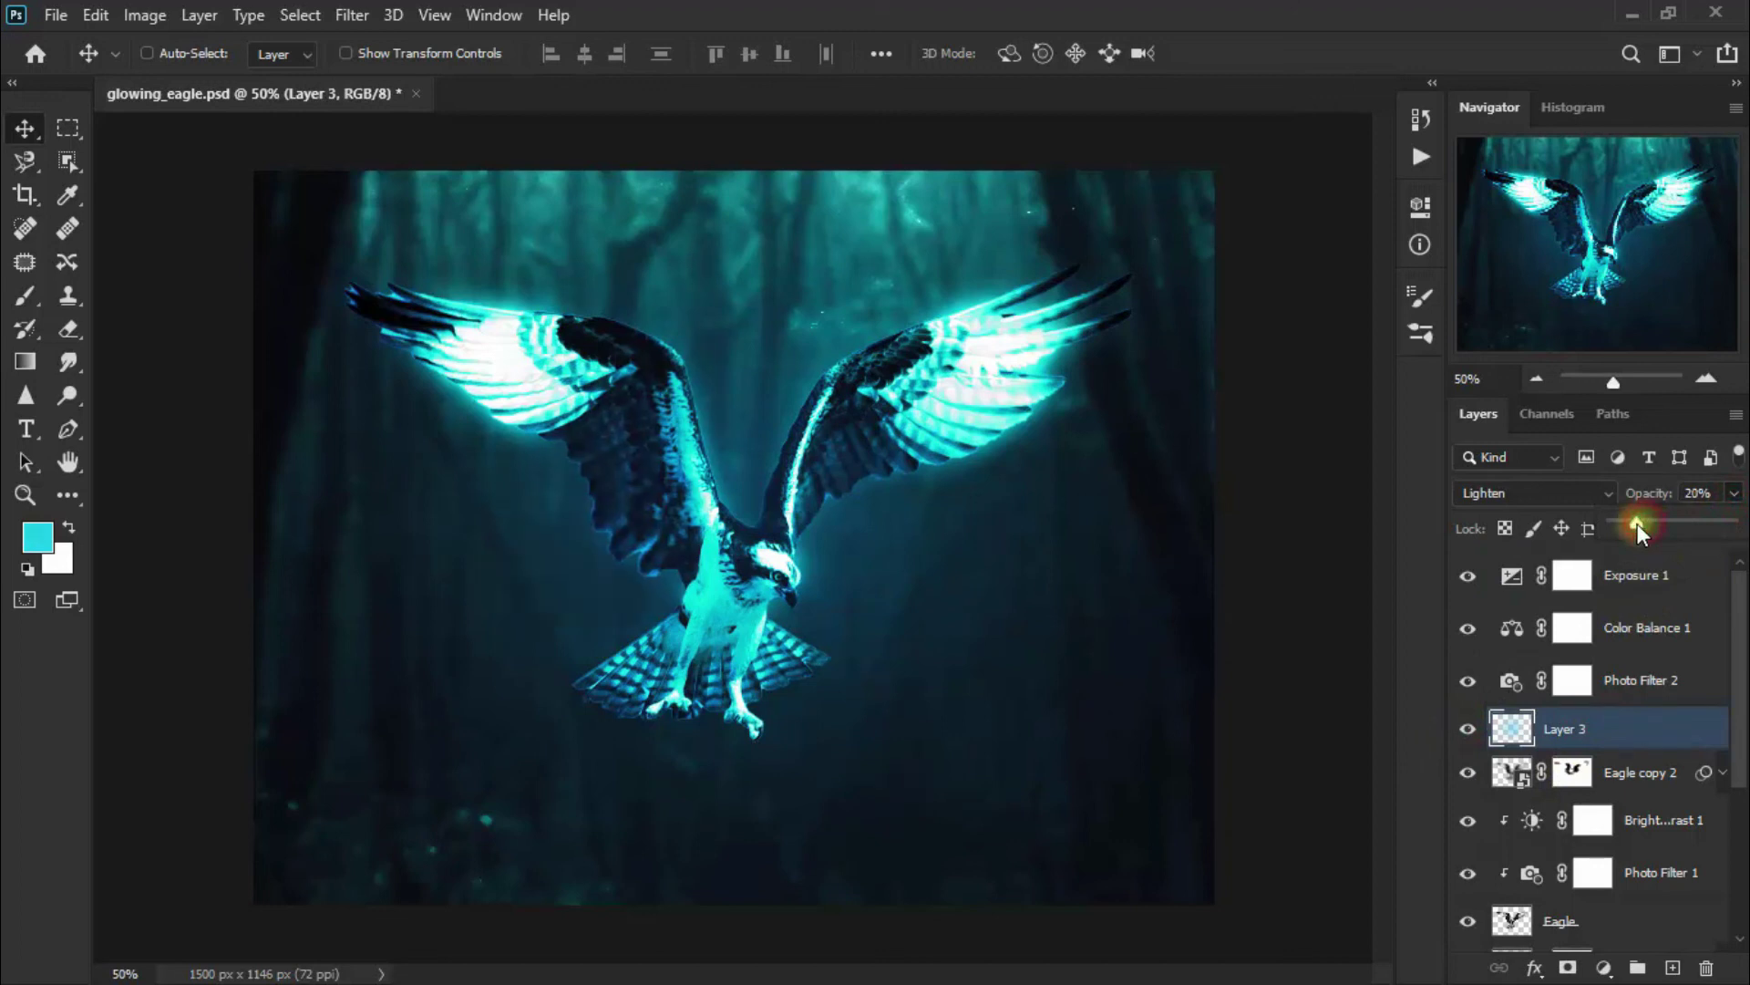
pyautogui.click(1461, 741)
pyautogui.click(1461, 740)
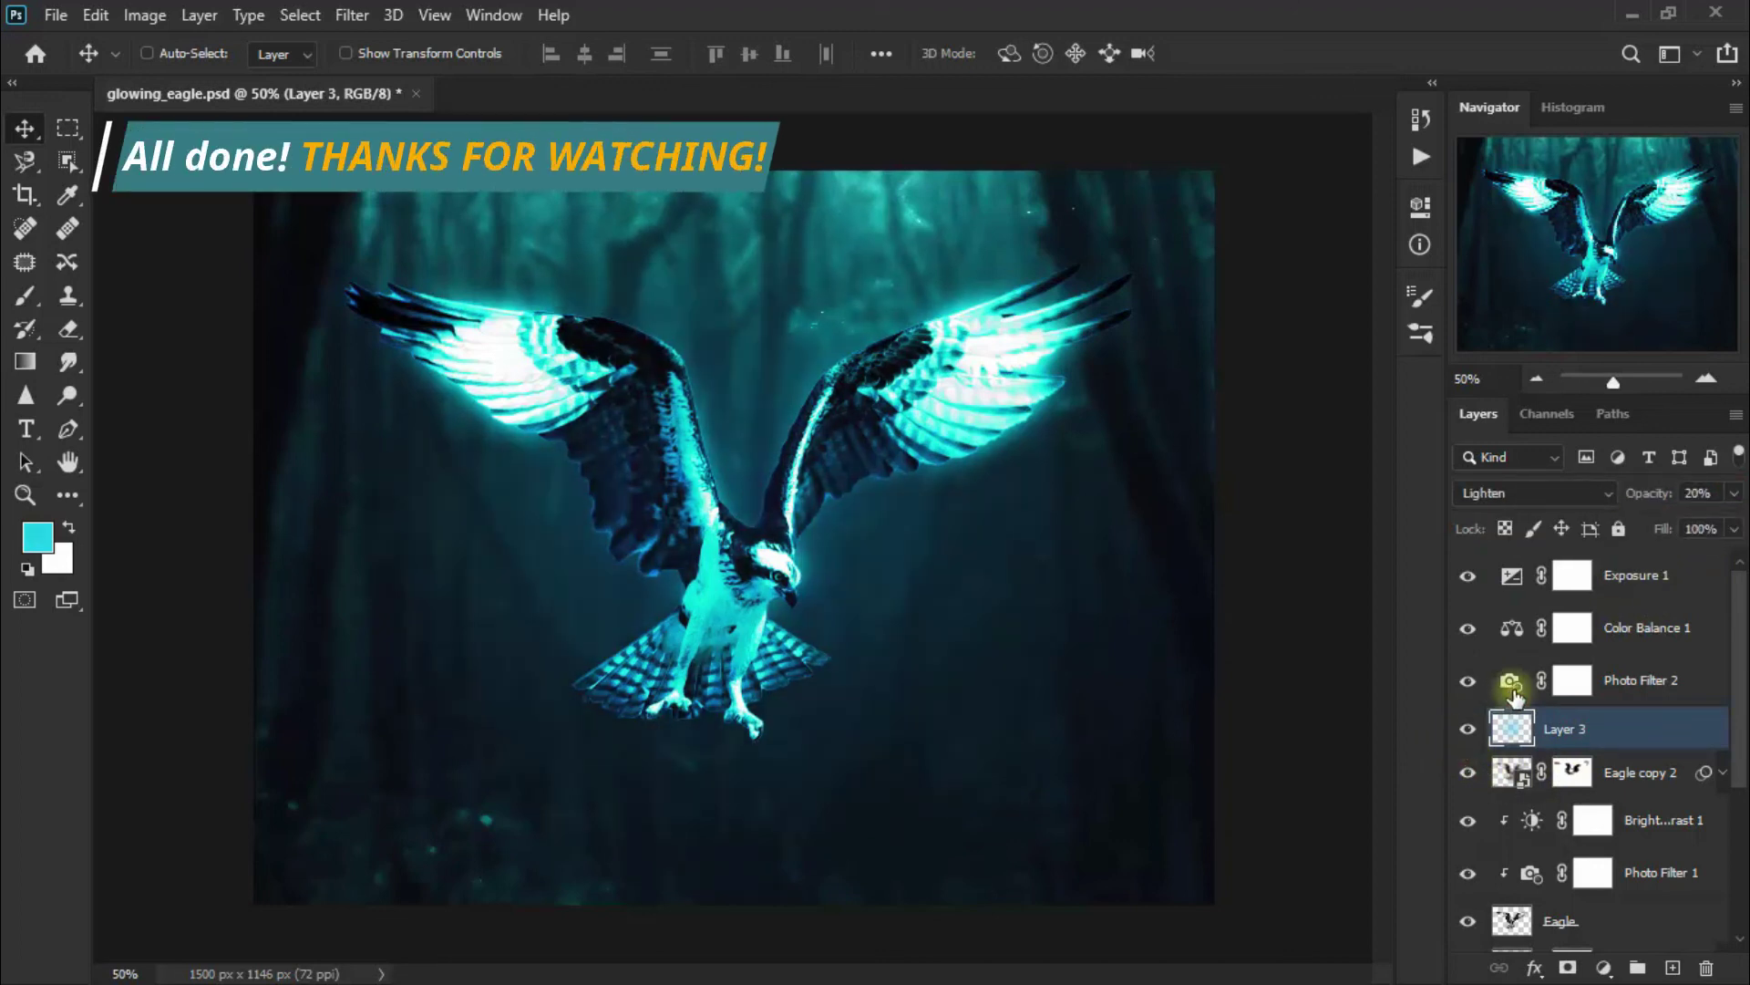
# Step: Select the Exposure 1 layer and save the glowing_eagle.psd document
pyautogui.click(1640, 592)
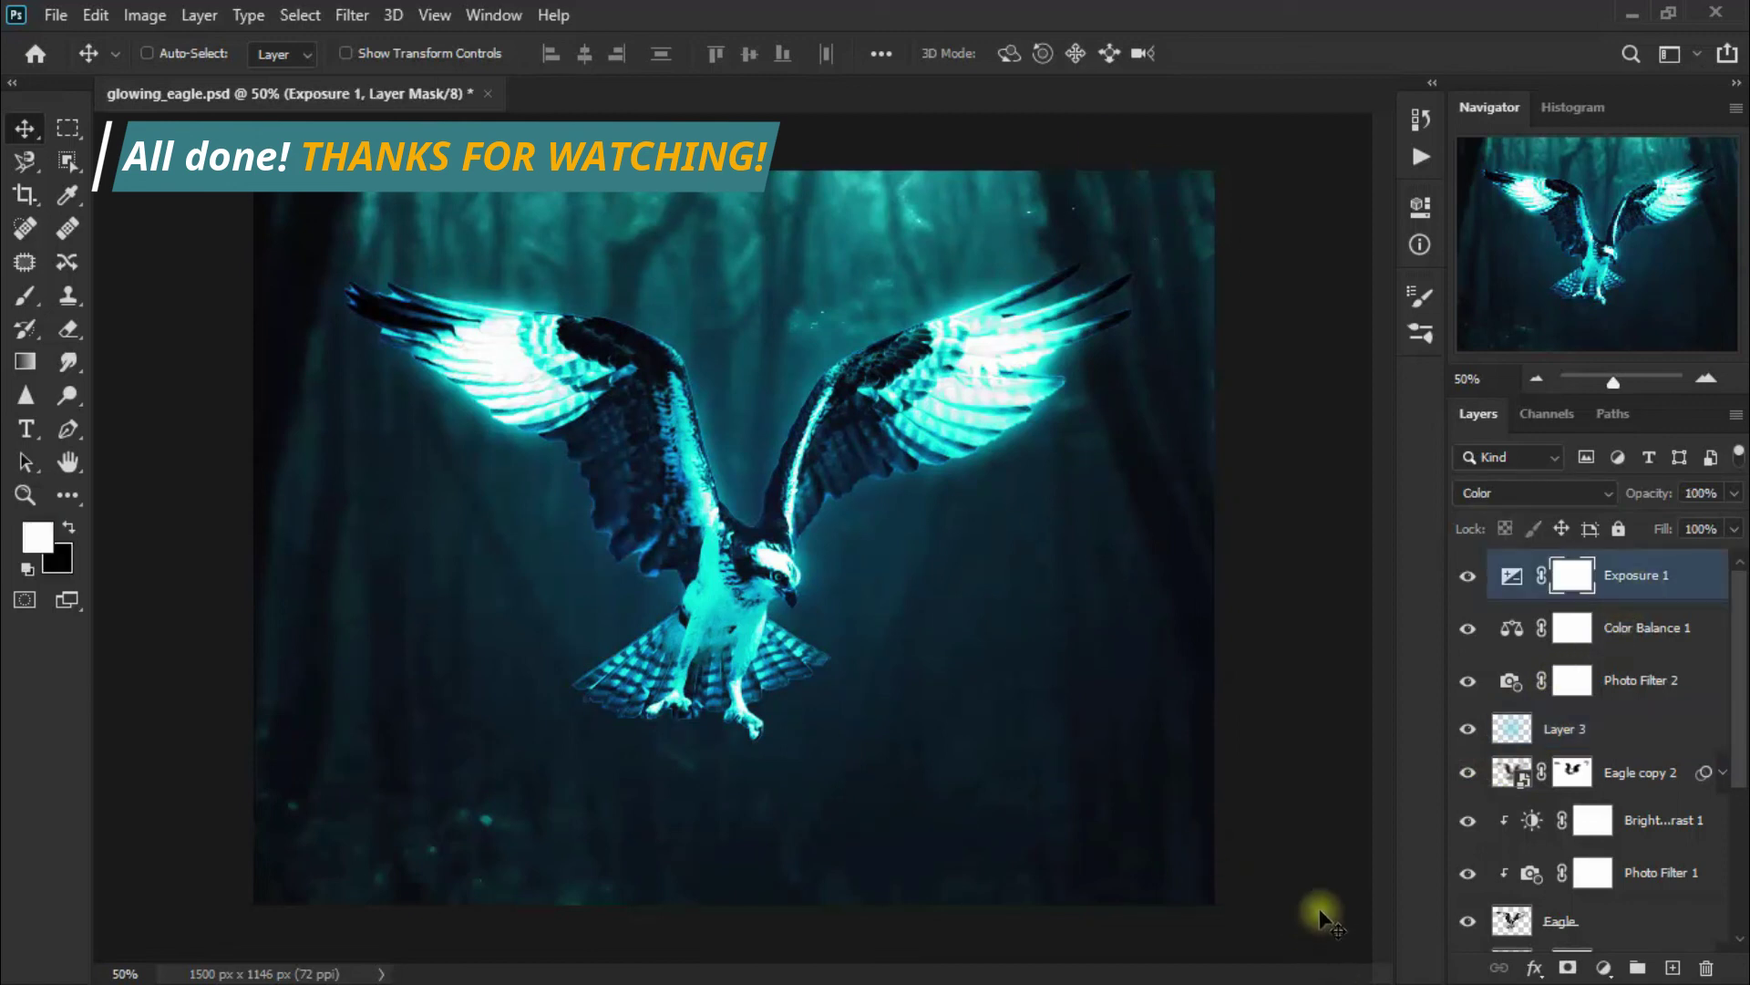
pyautogui.hotkey('ctrl', 's')
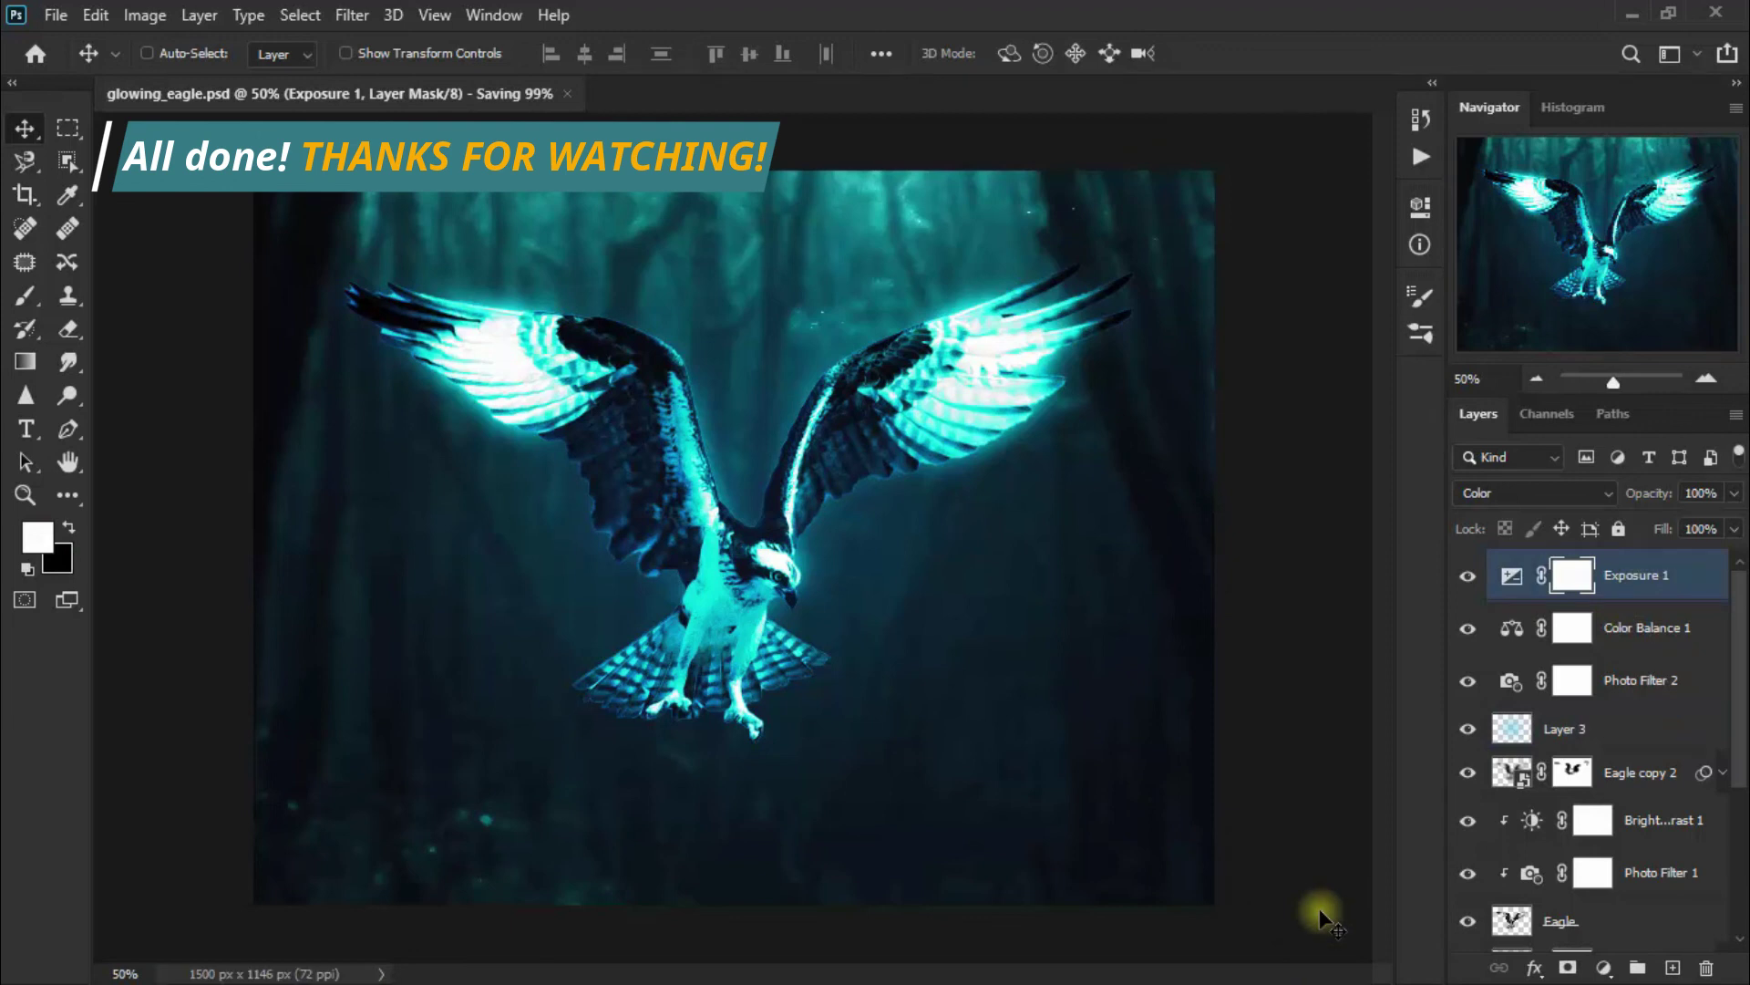